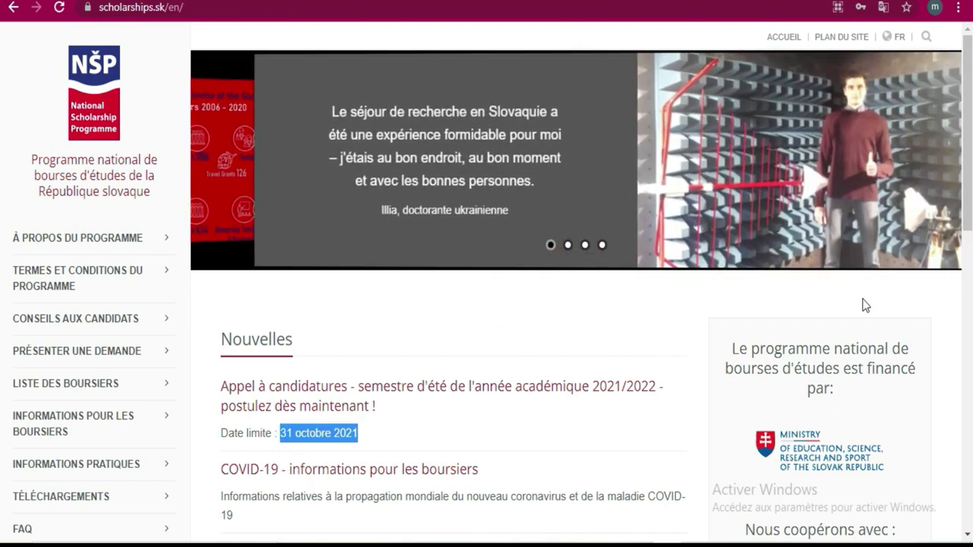
Step: Open the student application for a stay of 1 or 2 semesters in Slovakia from the application submission page
{"action": "scroll", "coordinate": [702, 277], "scroll_direction": "down", "scroll_amount": 2}
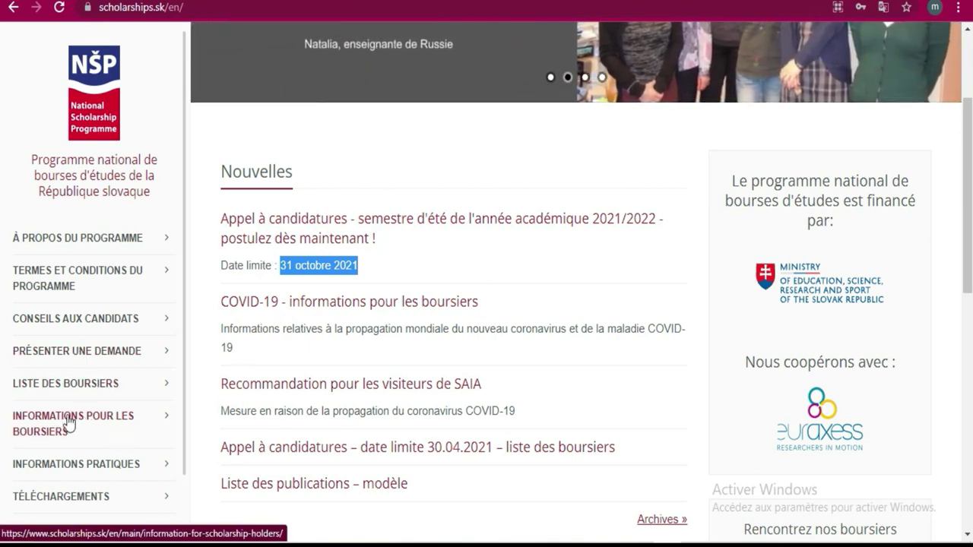
{"action": "left_click", "coordinate": [68, 353]}
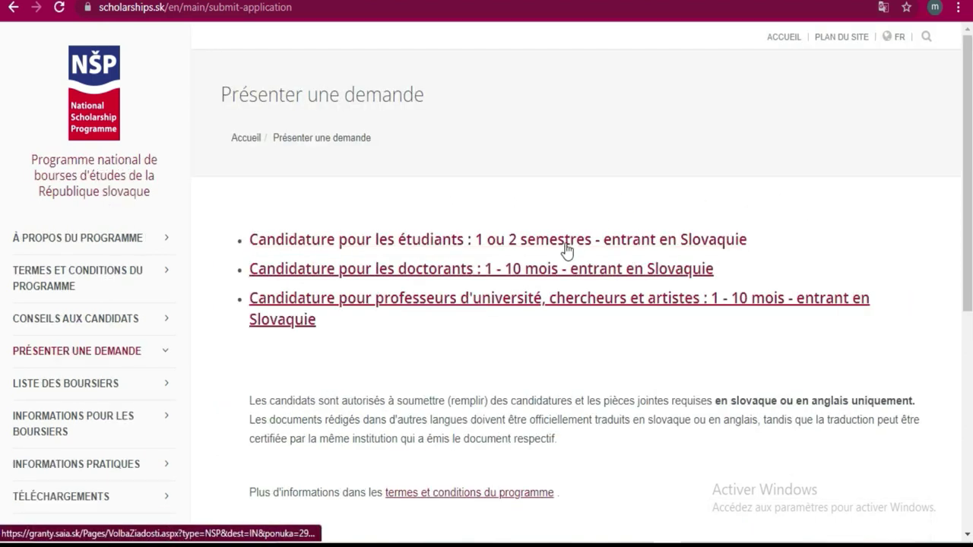
{"action": "left_click", "coordinate": [566, 247]}
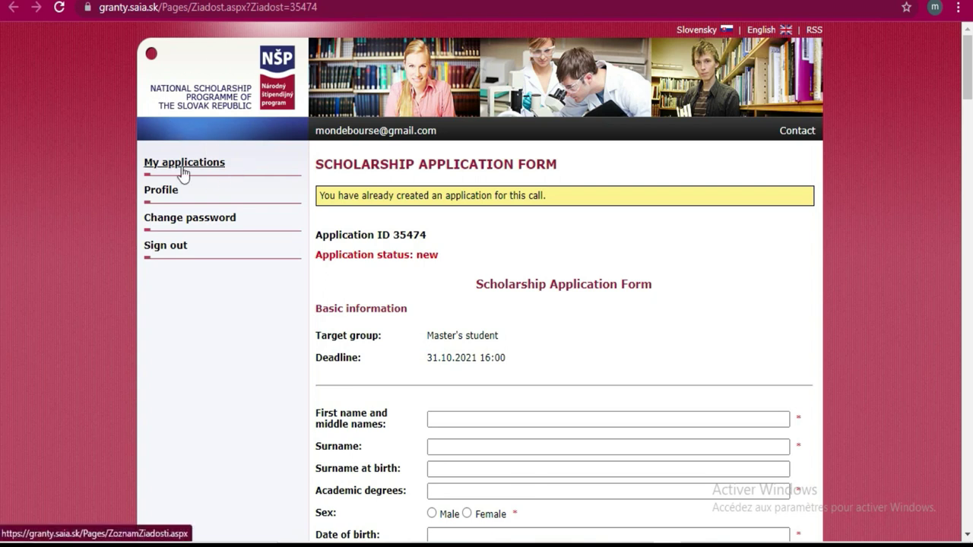
Step: Review the whole scholarship application form, from basic information through language skills and statements to the required attachments
{"action": "scroll", "coordinate": [695, 342], "scroll_direction": "down", "scroll_amount": 5}
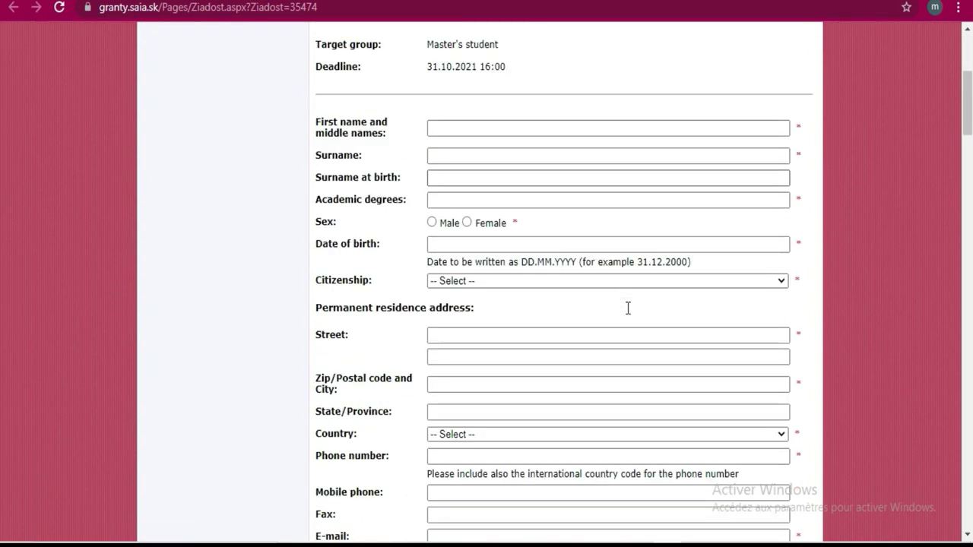
{"action": "scroll", "coordinate": [610, 221], "scroll_direction": "up", "scroll_amount": 2}
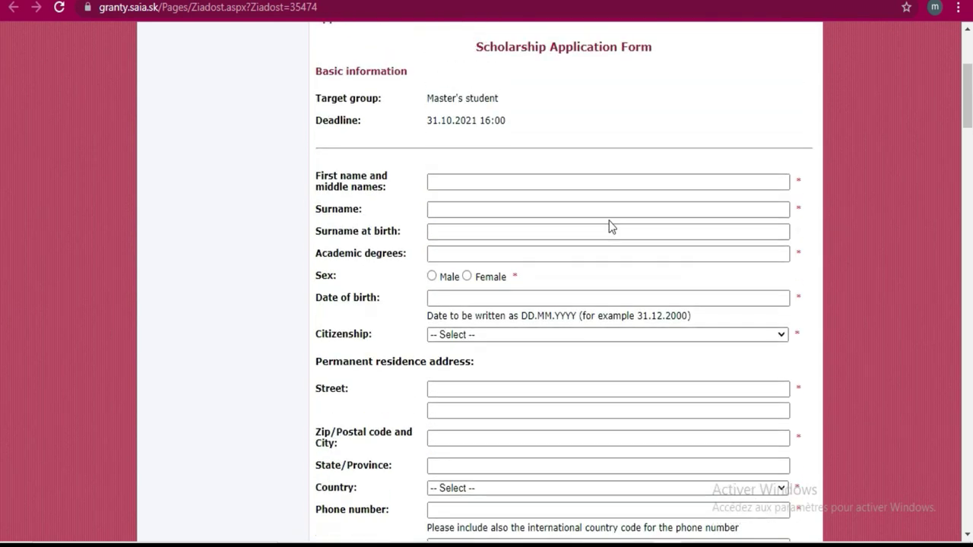
{"action": "scroll", "coordinate": [609, 220], "scroll_direction": "down", "scroll_amount": 5}
{"action": "scroll", "coordinate": [609, 220], "scroll_direction": "down", "scroll_amount": 6}
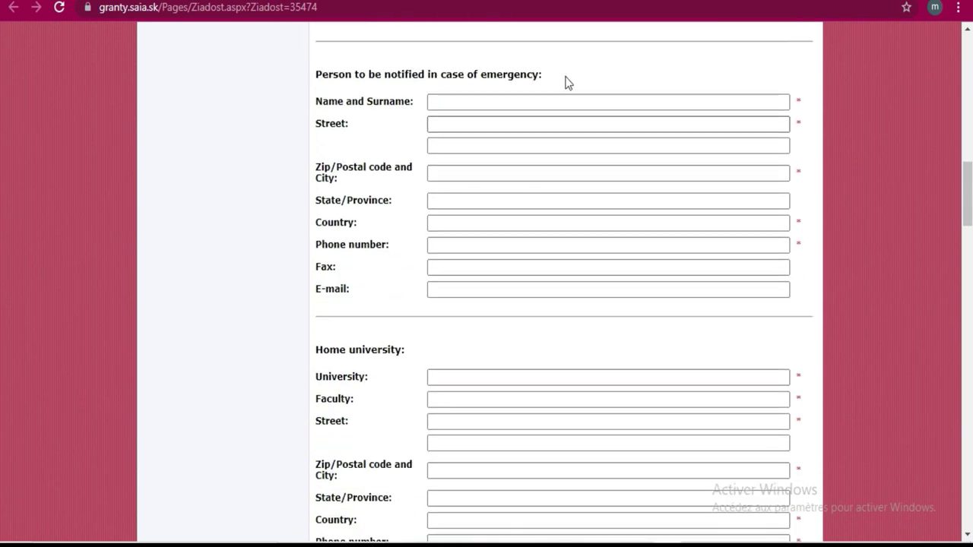
{"action": "scroll", "coordinate": [623, 196], "scroll_direction": "up", "scroll_amount": 1}
{"action": "scroll", "coordinate": [624, 195], "scroll_direction": "down", "scroll_amount": 6}
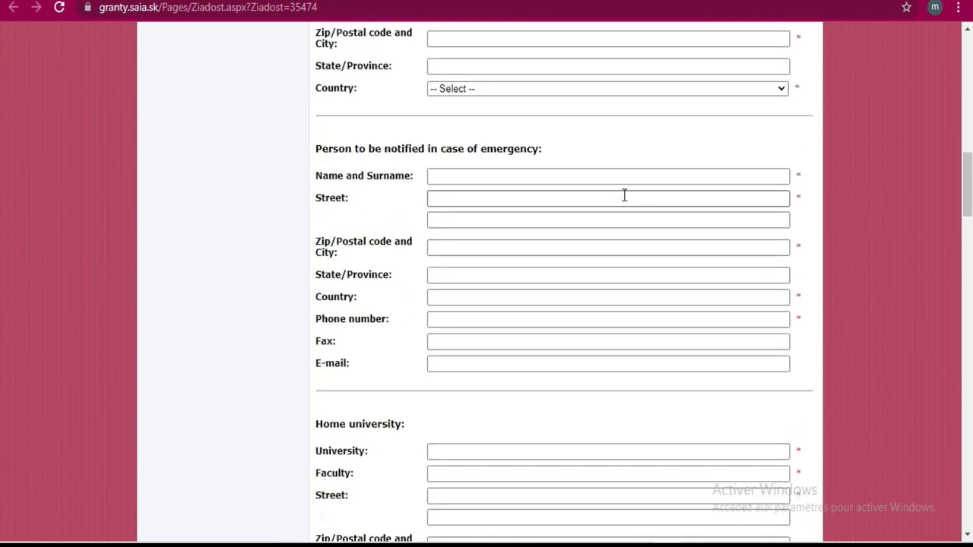
{"action": "left_click", "coordinate": [624, 195]}
{"action": "scroll", "coordinate": [624, 195], "scroll_direction": "down", "scroll_amount": 4}
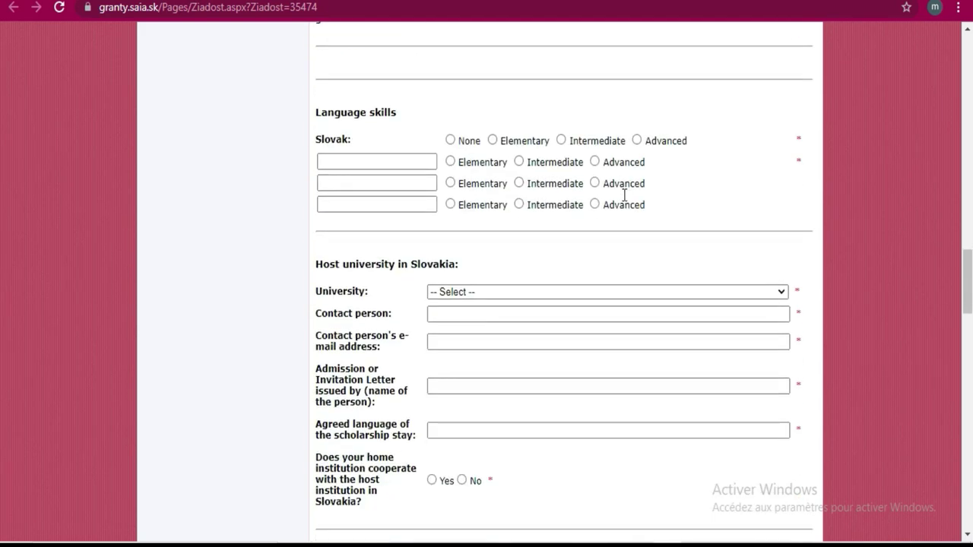
{"action": "scroll", "coordinate": [623, 200], "scroll_direction": "down", "scroll_amount": 5}
{"action": "scroll", "coordinate": [623, 201], "scroll_direction": "down", "scroll_amount": 6}
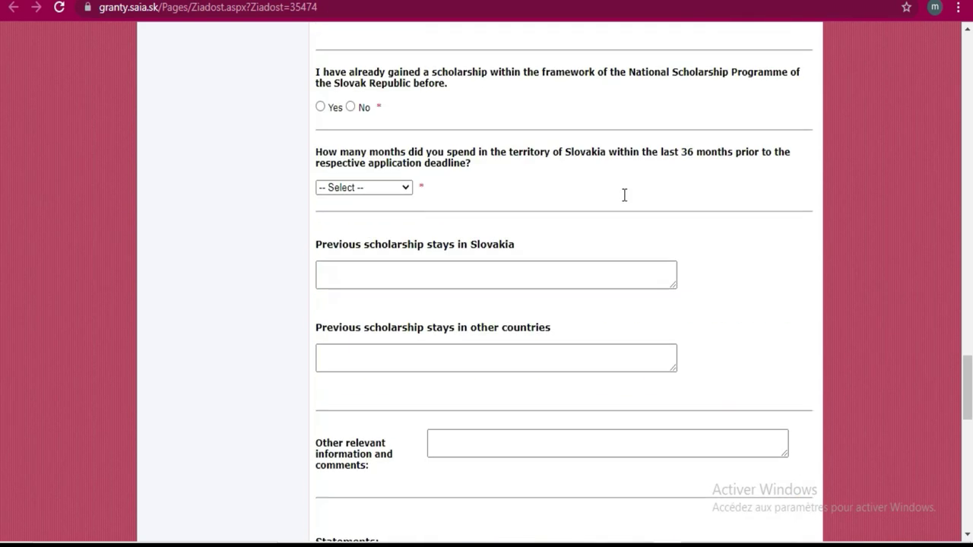
{"action": "scroll", "coordinate": [623, 200], "scroll_direction": "down", "scroll_amount": 6}
{"action": "scroll", "coordinate": [623, 201], "scroll_direction": "down", "scroll_amount": 5}
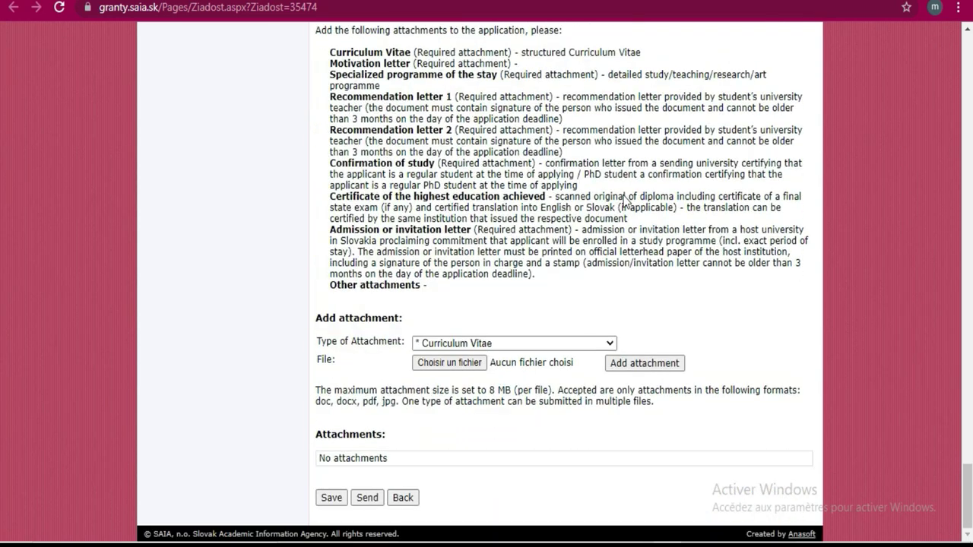
{"action": "scroll", "coordinate": [624, 195], "scroll_direction": "up", "scroll_amount": 10}
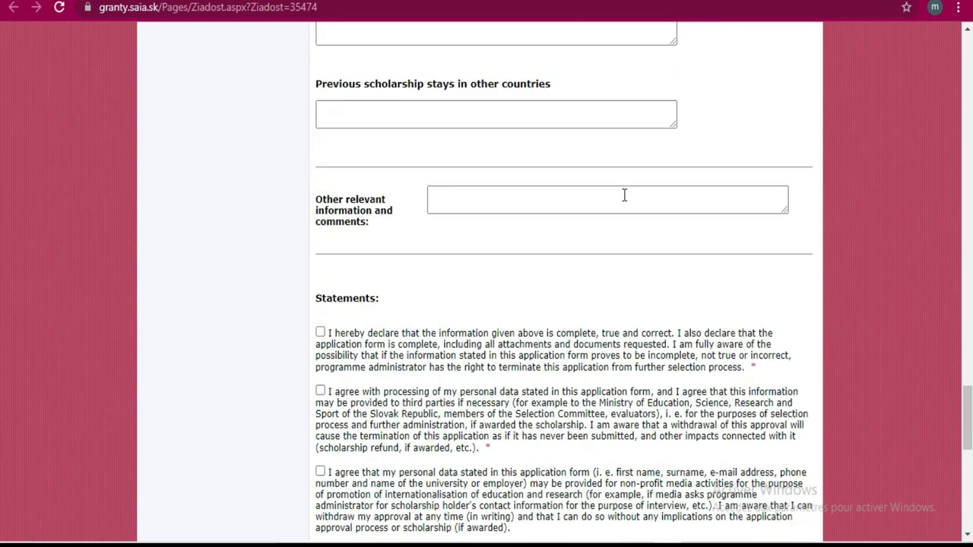
{"action": "scroll", "coordinate": [623, 195], "scroll_direction": "up", "scroll_amount": 20}
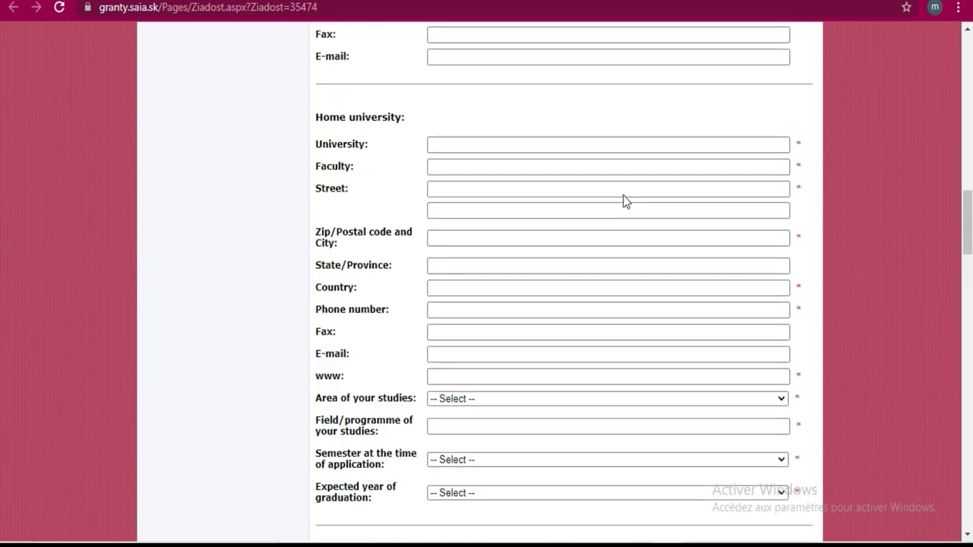
{"action": "scroll", "coordinate": [624, 201], "scroll_direction": "up", "scroll_amount": 15}
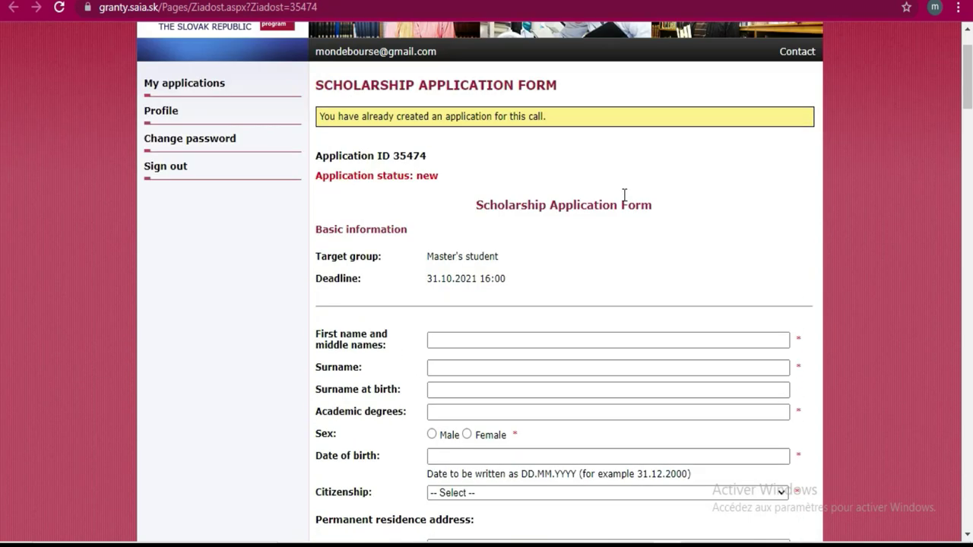
Step: Open the on-screen keyboard and move it clear of the form's personal detail fields
{"action": "scroll", "coordinate": [624, 201], "scroll_direction": "down", "scroll_amount": 2}
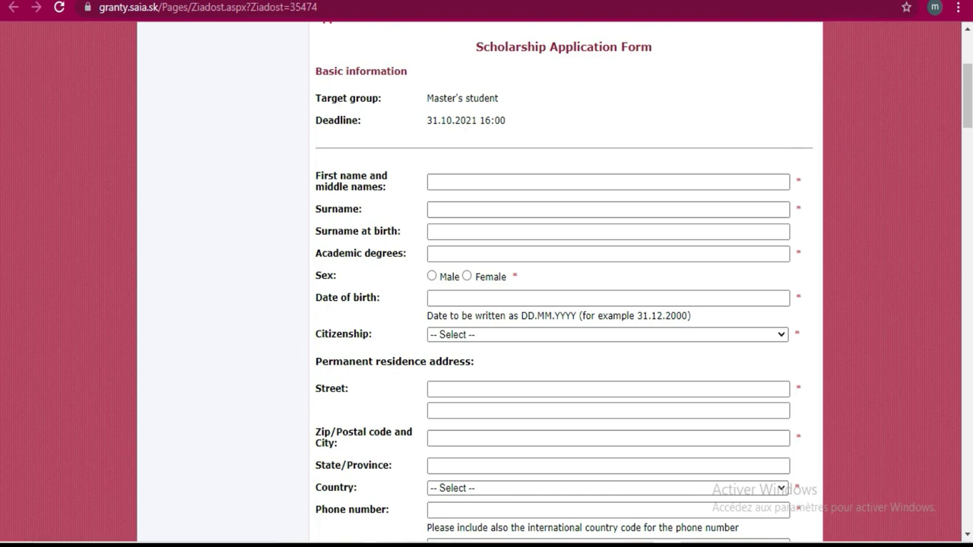
{"action": "key", "text": "ctrl+super+o"}
{"action": "left_click_drag", "start_coordinate": [619, 245], "coordinate": [630, 9]}
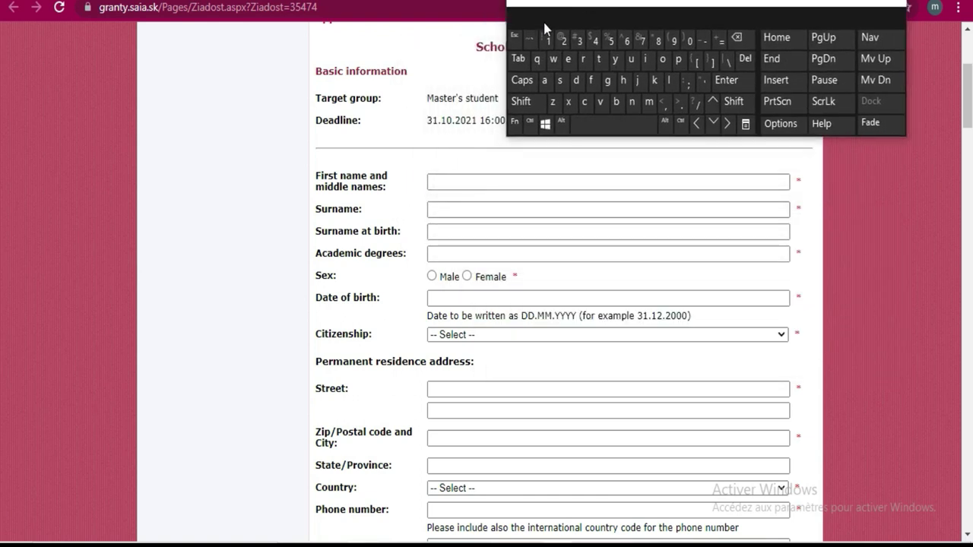
Step: Enter the applicant's first name without using the suggested autofill address
{"action": "left_click", "coordinate": [490, 184]}
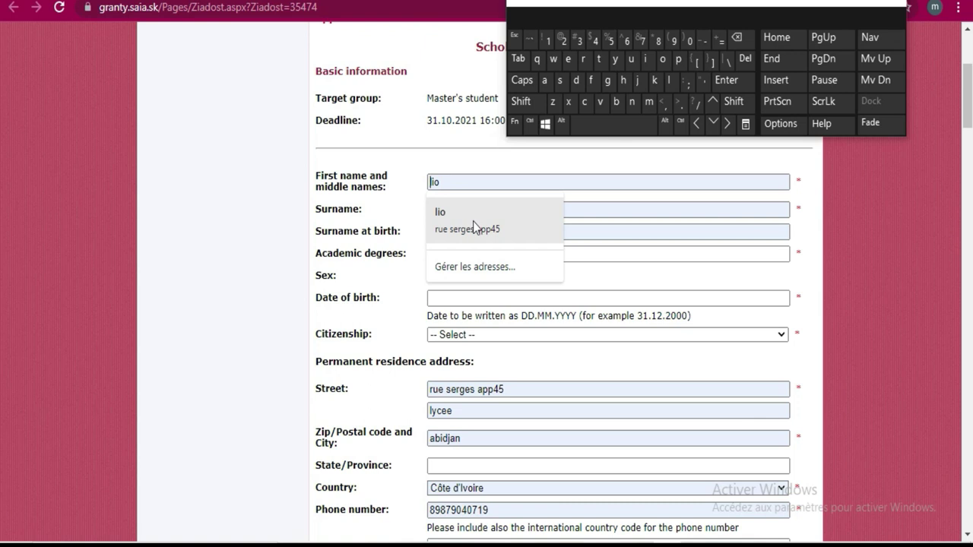
{"action": "left_click", "coordinate": [234, 149]}
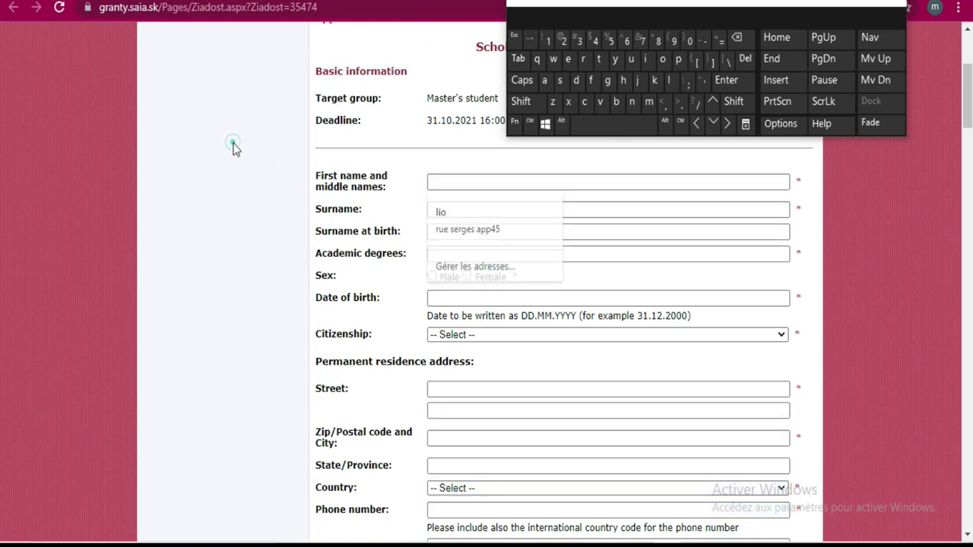
{"action": "left_click", "coordinate": [460, 178]}
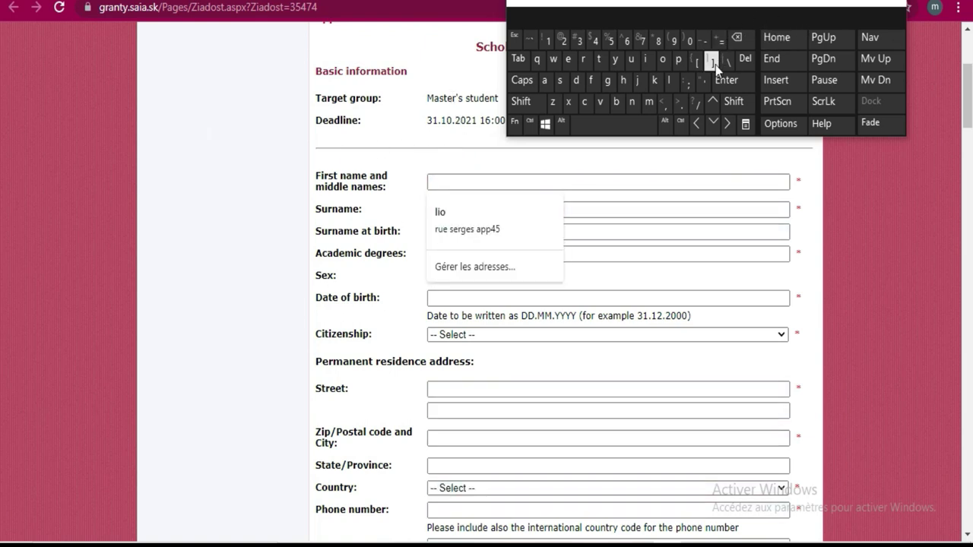
{"action": "left_click", "coordinate": [669, 81]}
{"action": "left_click", "coordinate": [648, 61]}
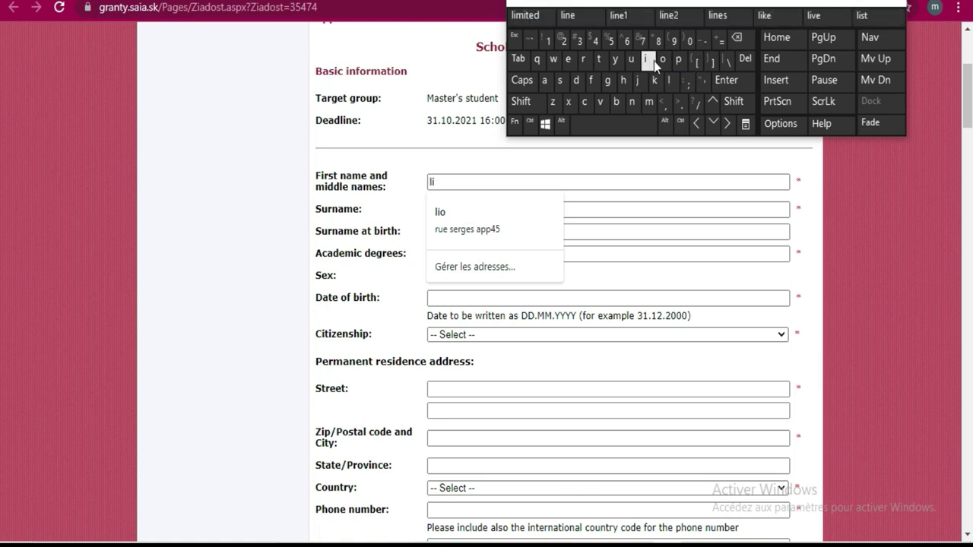
{"action": "left_click", "coordinate": [653, 61]}
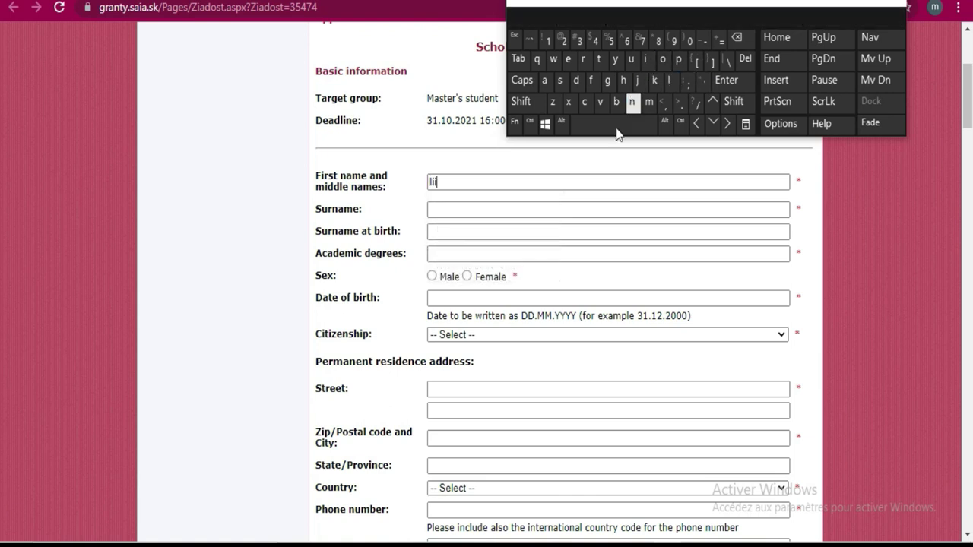
{"action": "left_click", "coordinate": [451, 212]}
{"action": "left_click", "coordinate": [456, 180]}
{"action": "left_click", "coordinate": [744, 39]}
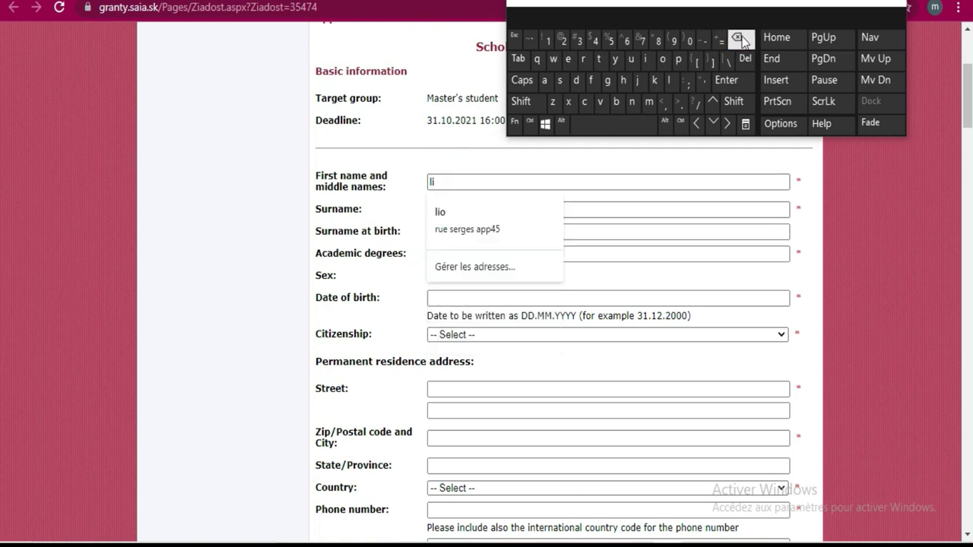
{"action": "left_click", "coordinate": [662, 58]}
Step: Enter the applicant's surname without accepting the suggested autofill entries
{"action": "left_click", "coordinate": [615, 211]}
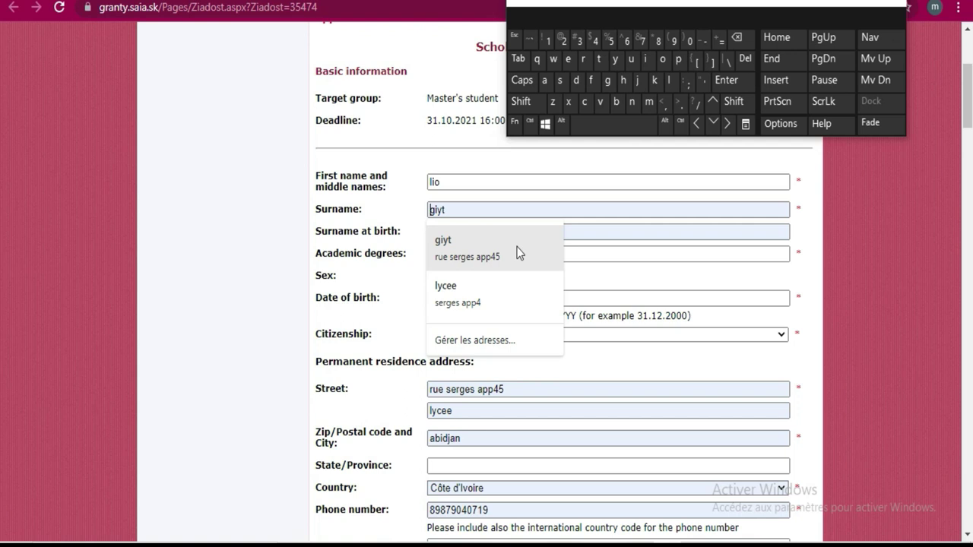
{"action": "left_click", "coordinate": [645, 231]}
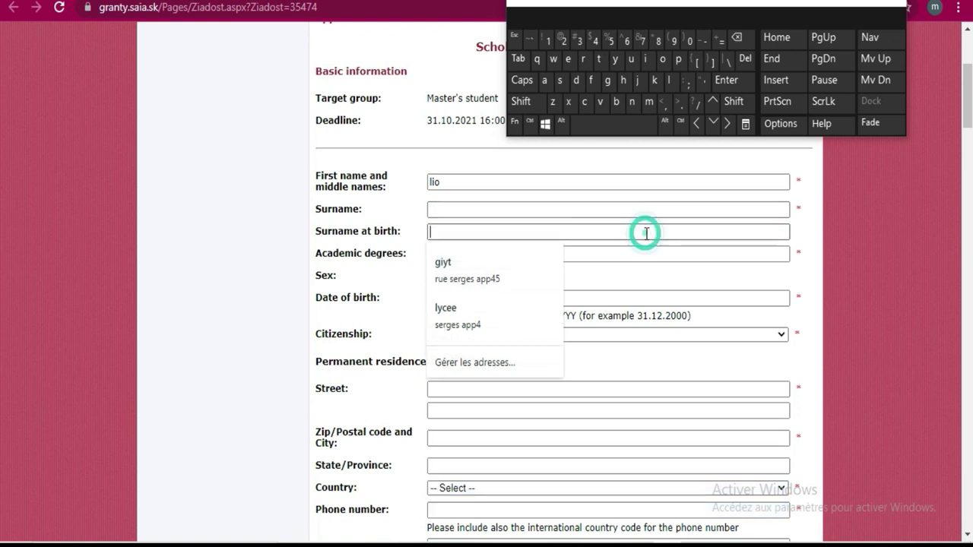
{"action": "left_click", "coordinate": [536, 206]}
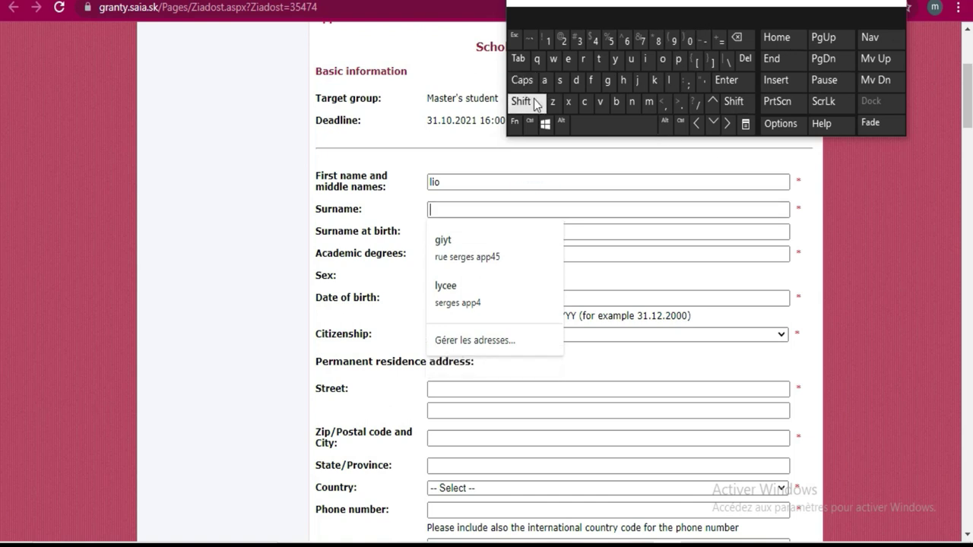
{"action": "left_click", "coordinate": [613, 81]}
{"action": "left_click", "coordinate": [647, 60]}
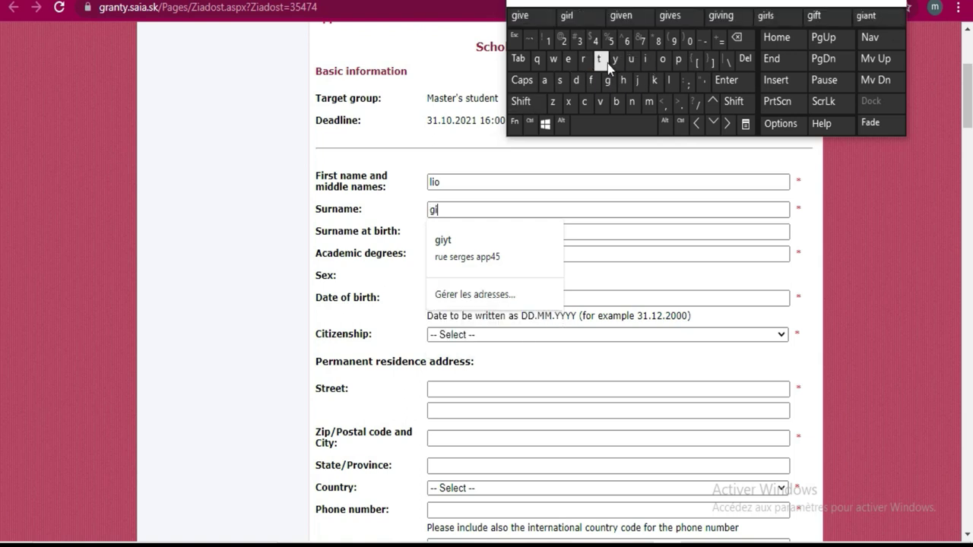
{"action": "left_click", "coordinate": [615, 60]}
{"action": "left_click", "coordinate": [600, 60]}
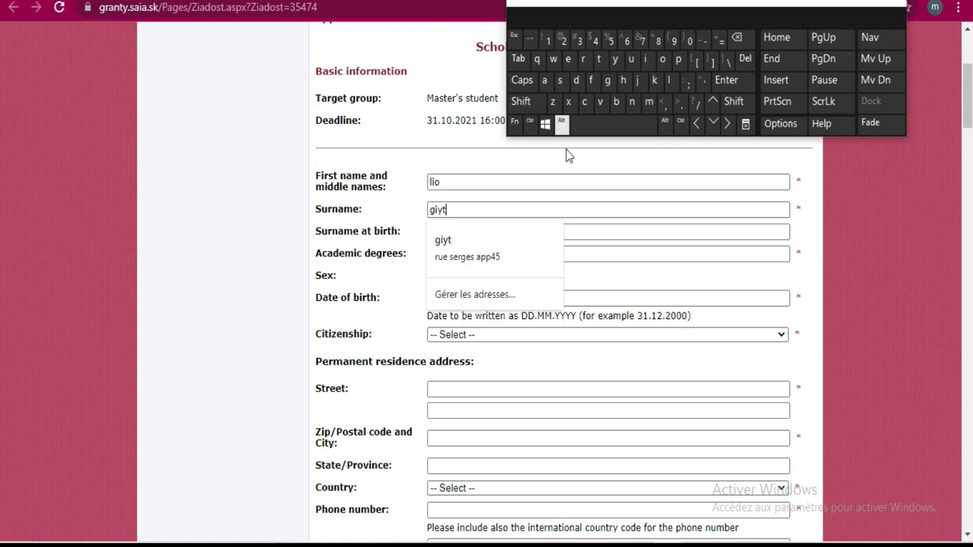
{"action": "left_click", "coordinate": [615, 229]}
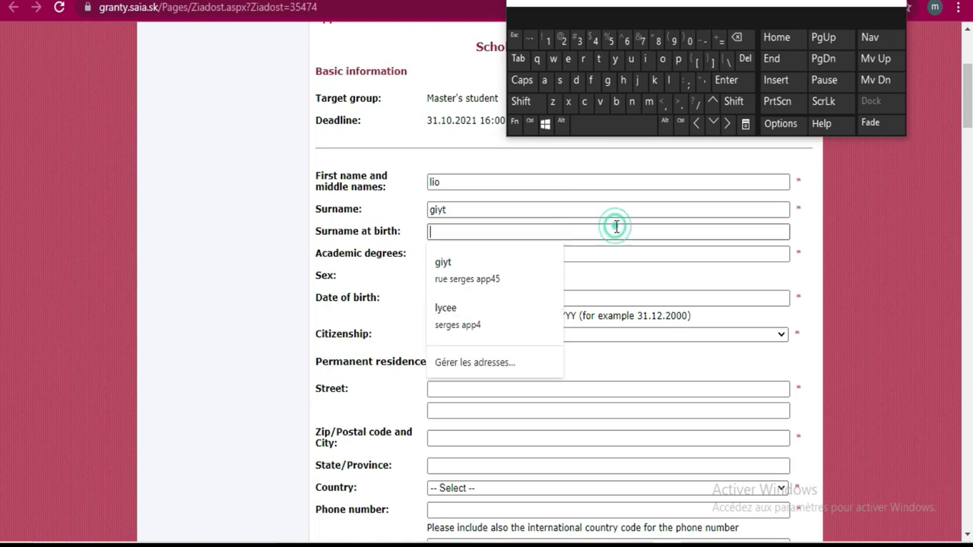
{"action": "left_click", "coordinate": [234, 257]}
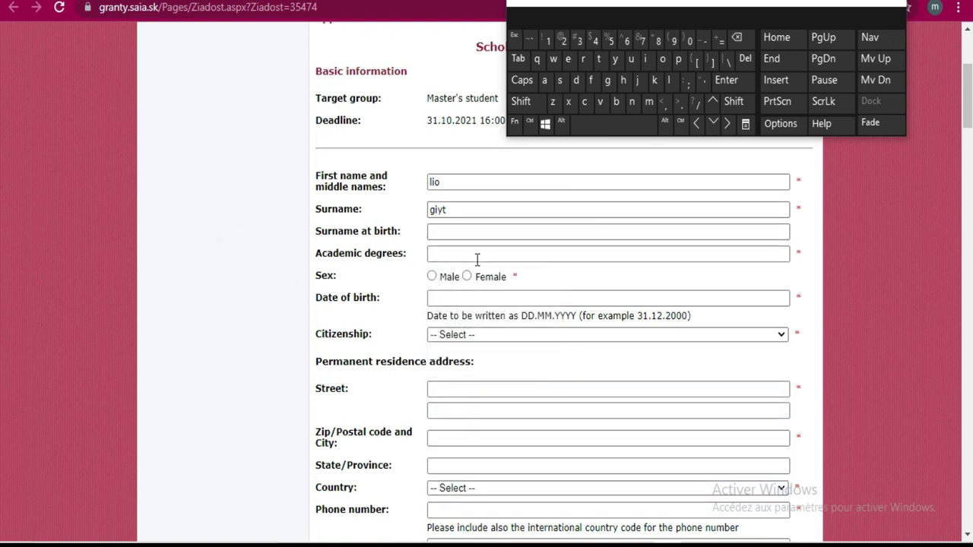
{"action": "left_click", "coordinate": [600, 213]}
{"action": "left_click", "coordinate": [387, 216]}
Step: Enter "bachelor" as the academic degree and set the sex to Male
{"action": "left_click", "coordinate": [498, 251]}
{"action": "left_click", "coordinate": [617, 104]}
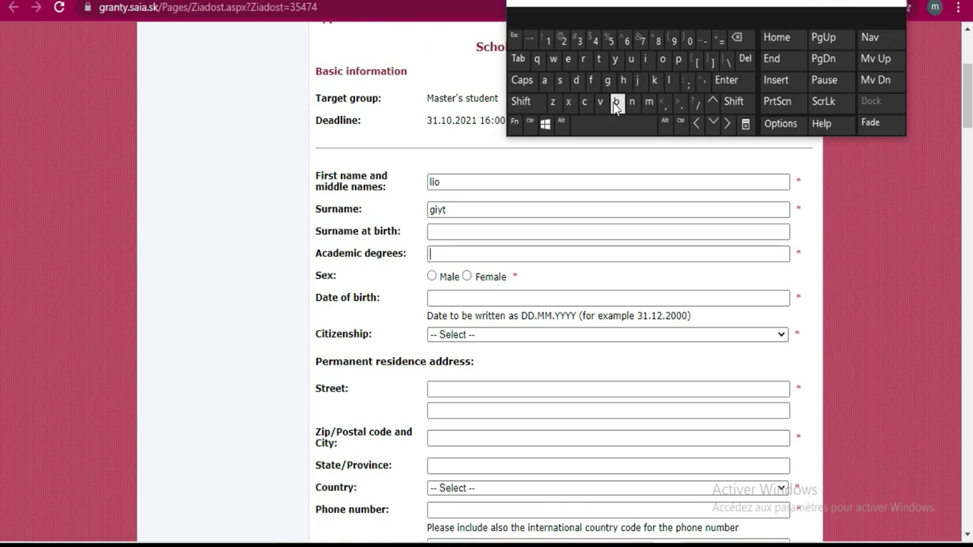
{"action": "left_click", "coordinate": [549, 84]}
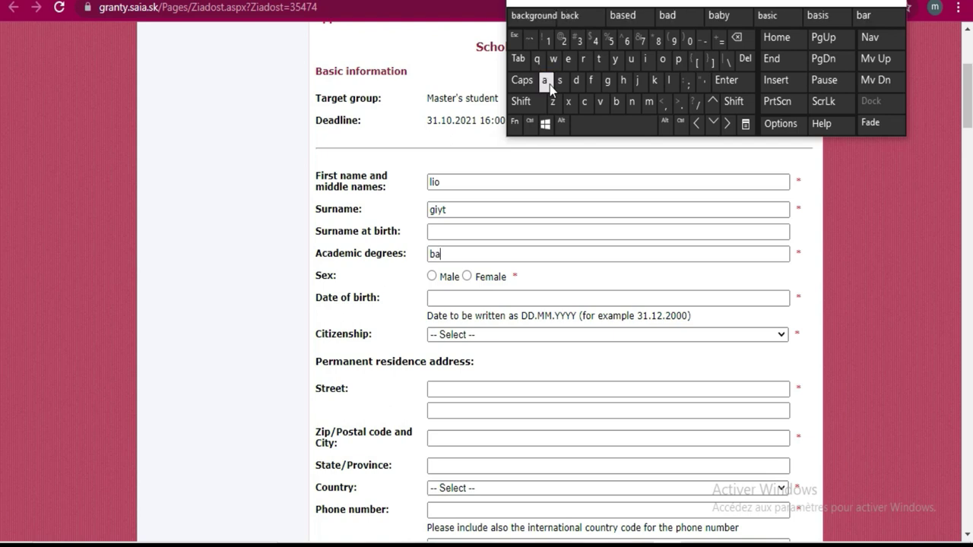
{"action": "left_click", "coordinate": [587, 103]}
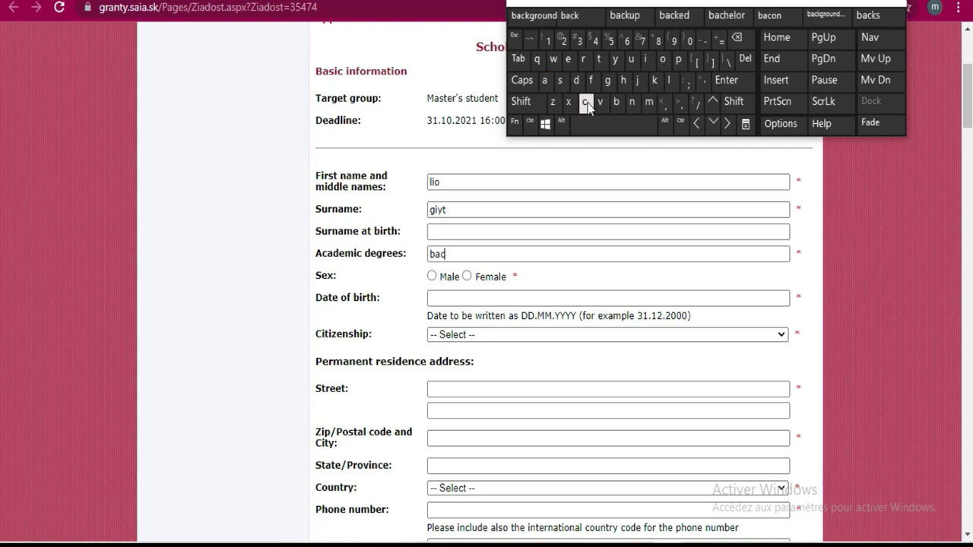
{"action": "left_click", "coordinate": [721, 16]}
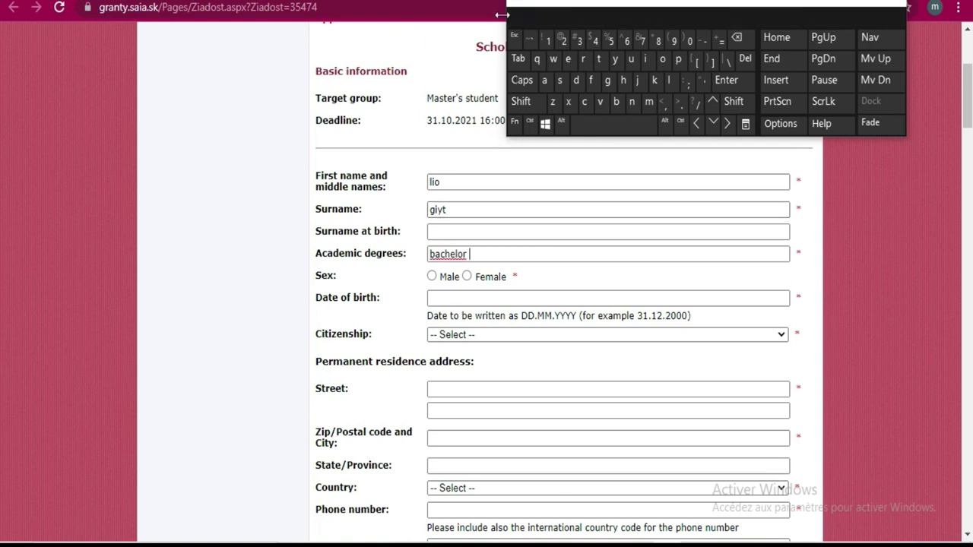
{"action": "left_click", "coordinate": [433, 278]}
Step: Pick the applicant's date of birth from the calendar, choosing the year, month and day
{"action": "left_click", "coordinate": [473, 301]}
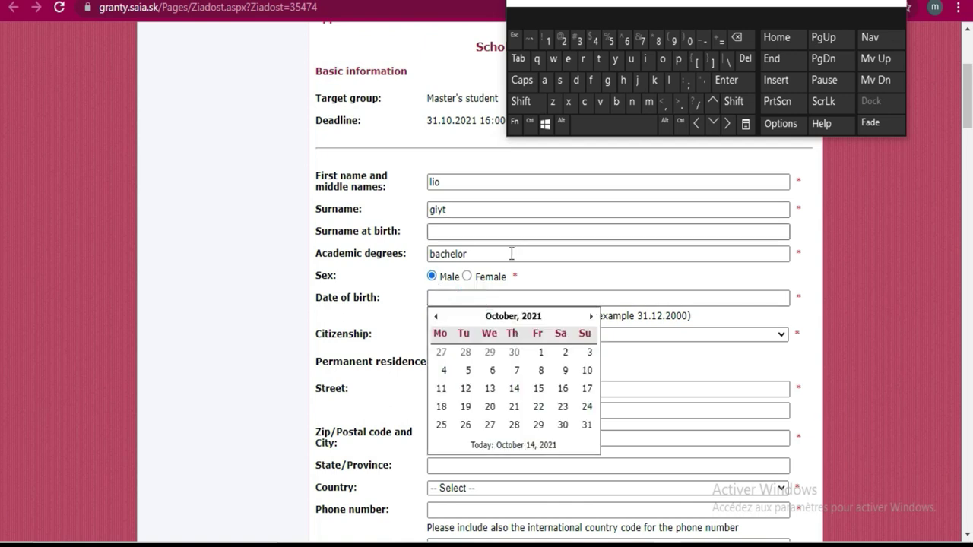
{"action": "left_click", "coordinate": [507, 317]}
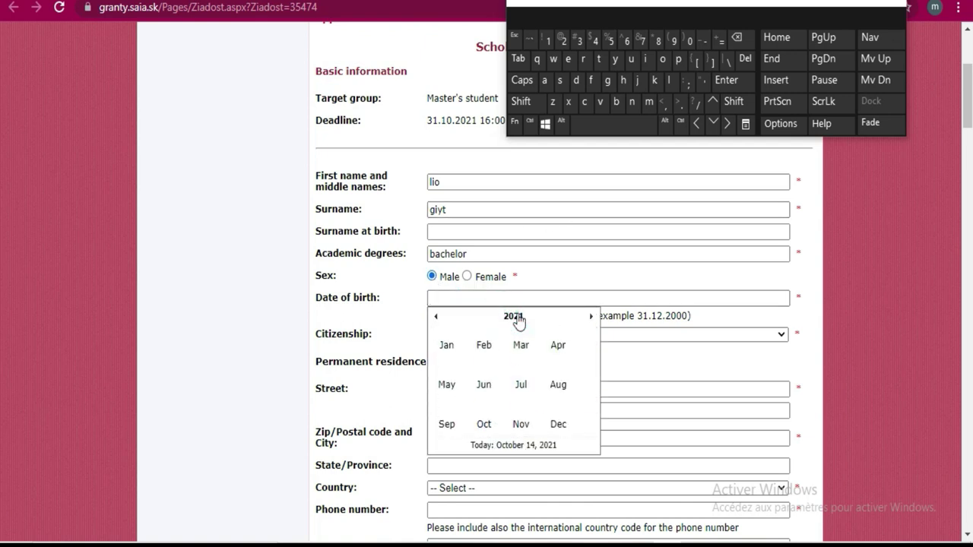
{"action": "left_click", "coordinate": [507, 317]}
{"action": "left_click", "coordinate": [435, 317]}
{"action": "left_click", "coordinate": [436, 317]}
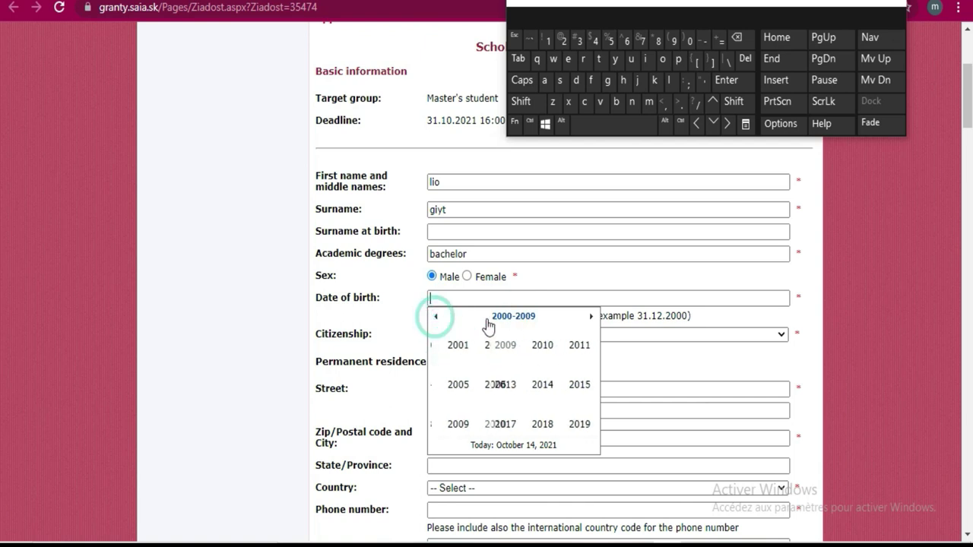
{"action": "left_click", "coordinate": [448, 385]}
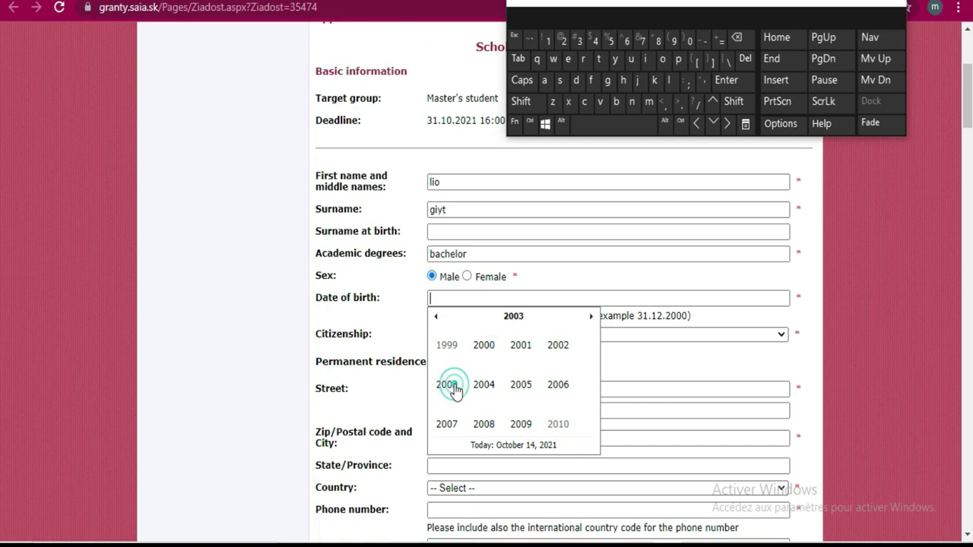
{"action": "left_click", "coordinate": [498, 350]}
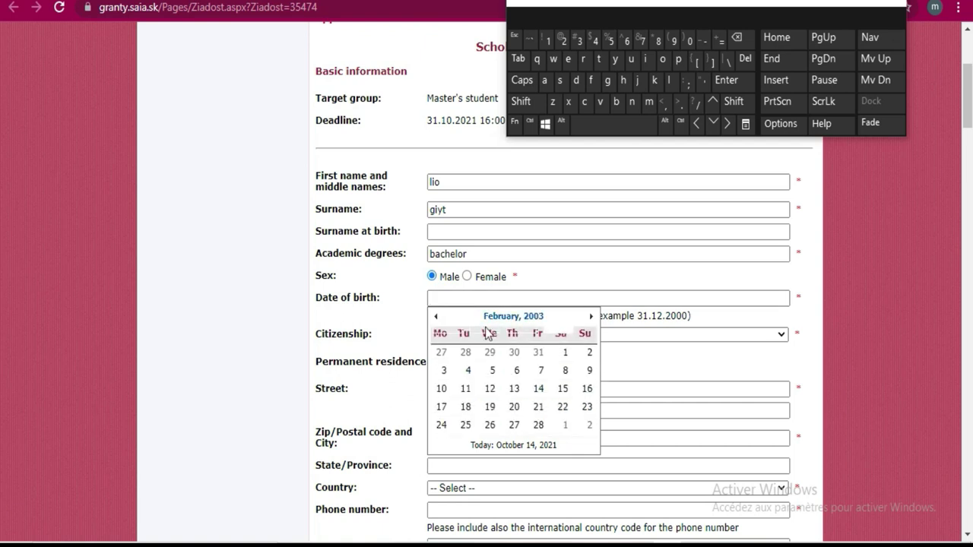
{"action": "left_click", "coordinate": [494, 371]}
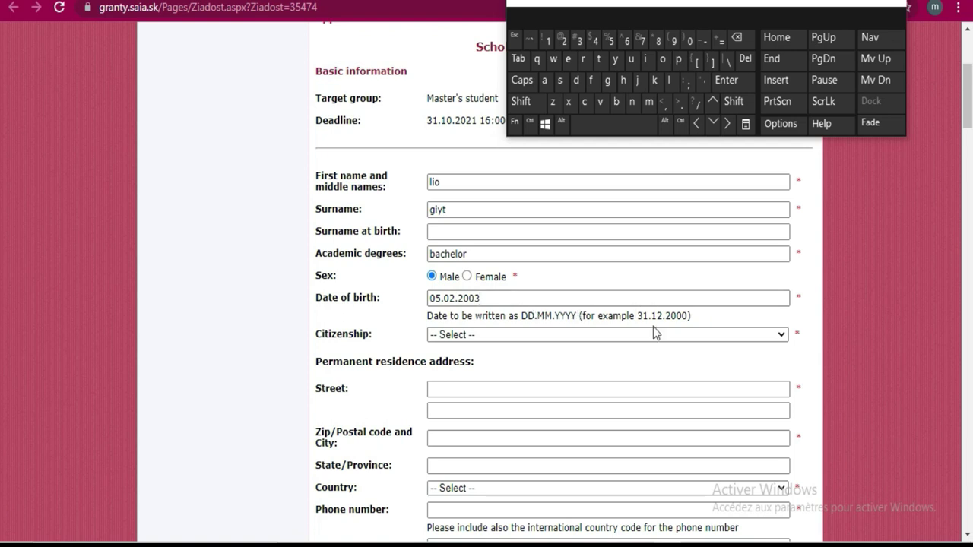
{"action": "left_click_drag", "start_coordinate": [690, 317], "coordinate": [643, 317]}
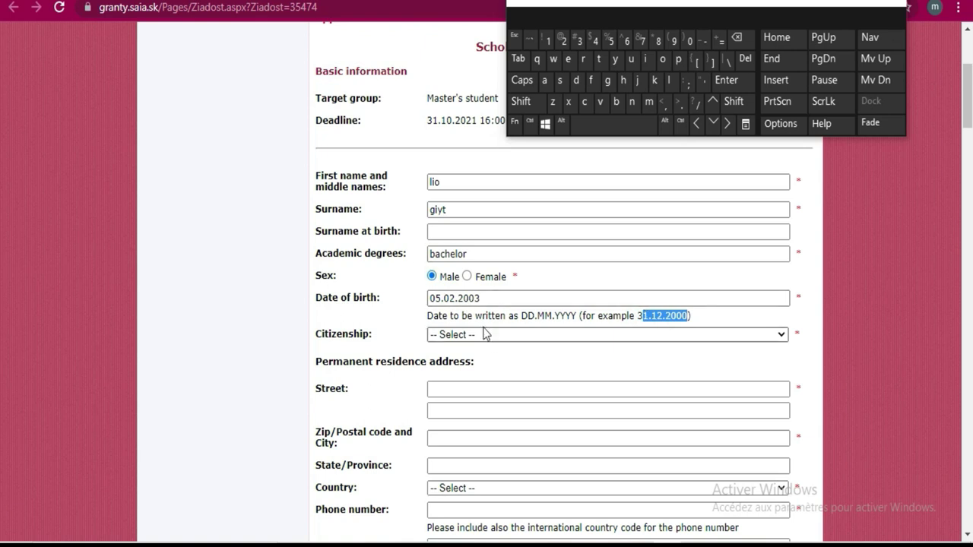
Step: Set the applicant's citizenship to Côte d'Ivoire
{"action": "left_click", "coordinate": [619, 334]}
{"action": "scroll", "coordinate": [492, 199], "scroll_direction": "down", "scroll_amount": 12}
{"action": "scroll", "coordinate": [492, 195], "scroll_direction": "up", "scroll_amount": 9}
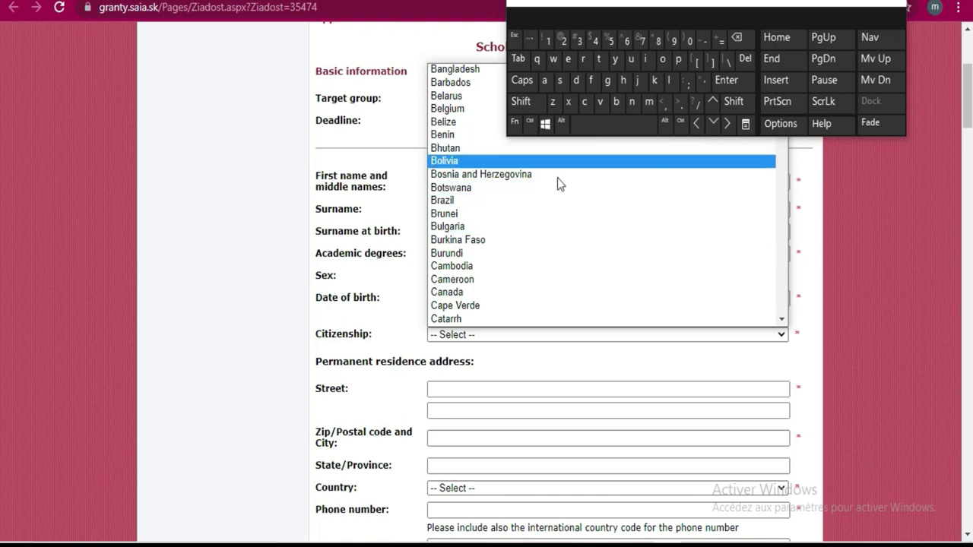
{"action": "scroll", "coordinate": [545, 236], "scroll_direction": "down", "scroll_amount": 4}
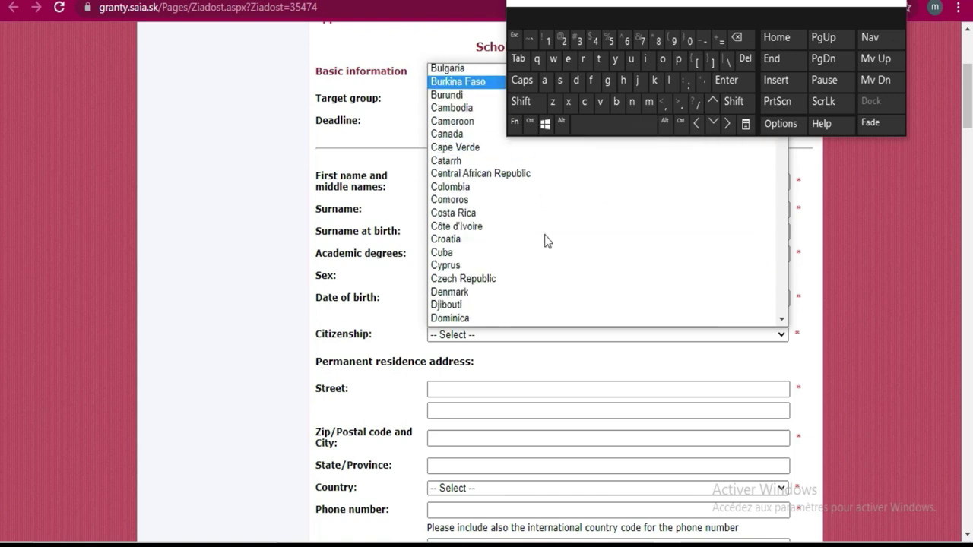
{"action": "left_click", "coordinate": [491, 226]}
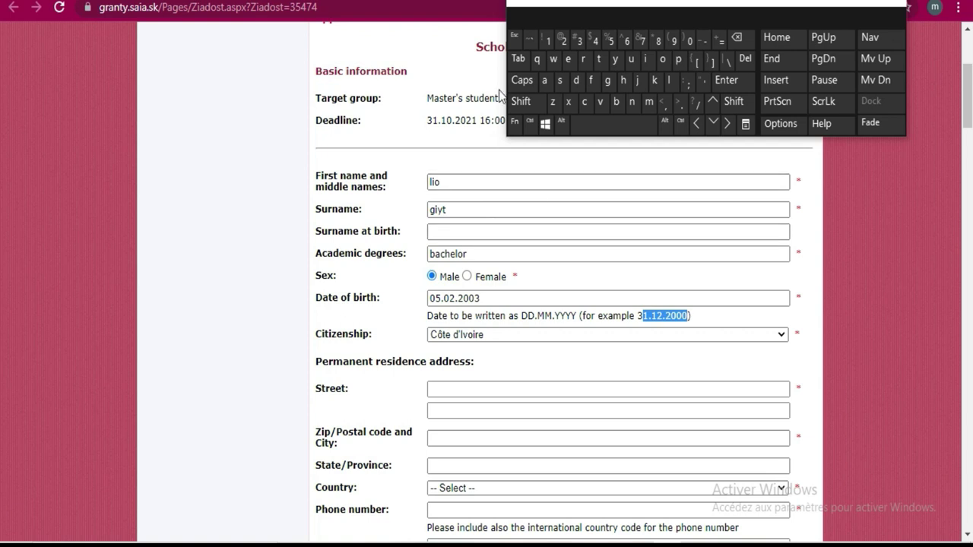
Step: Enter the street of the permanent residence address without accepting the suggested autofill addresses
{"action": "left_click", "coordinate": [481, 393]}
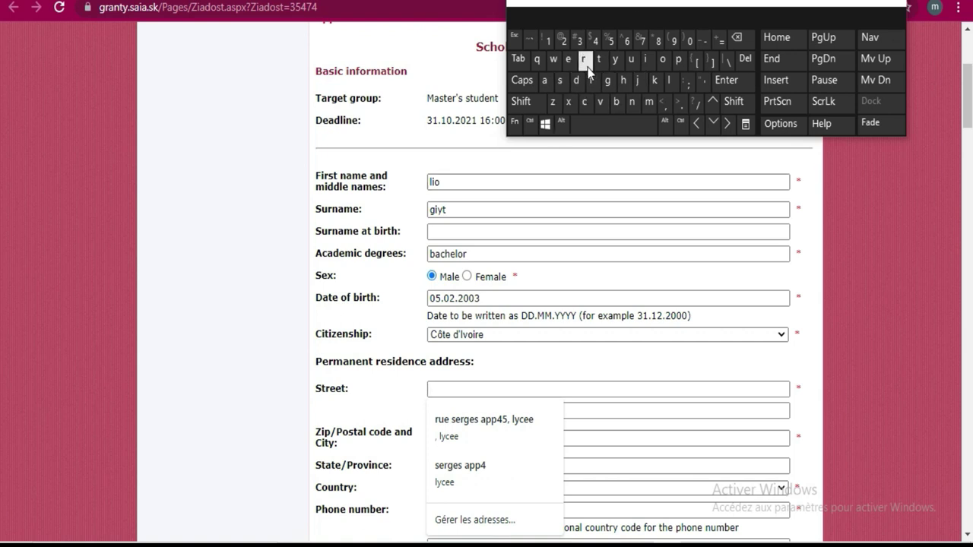
{"action": "left_click", "coordinate": [520, 101]}
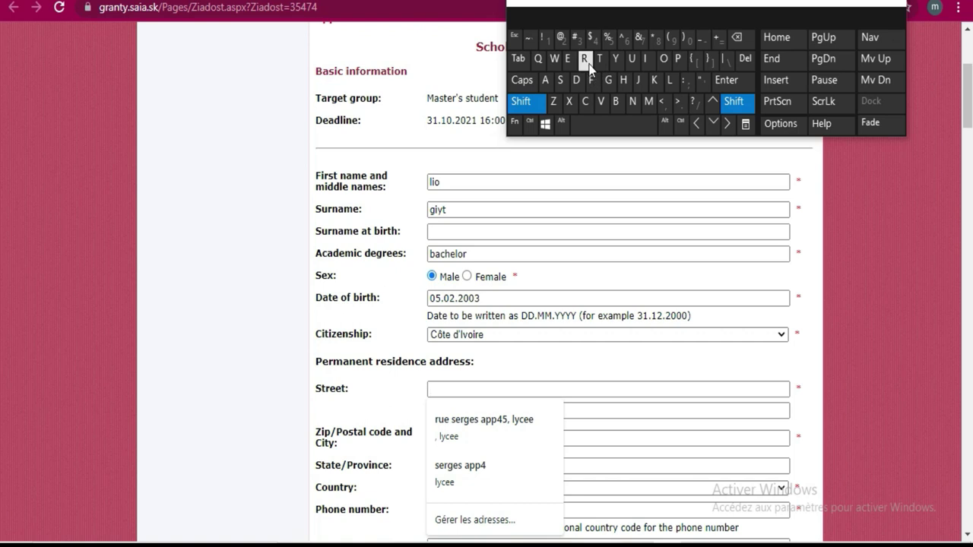
{"action": "left_click", "coordinate": [589, 67]}
{"action": "left_click", "coordinate": [629, 64]}
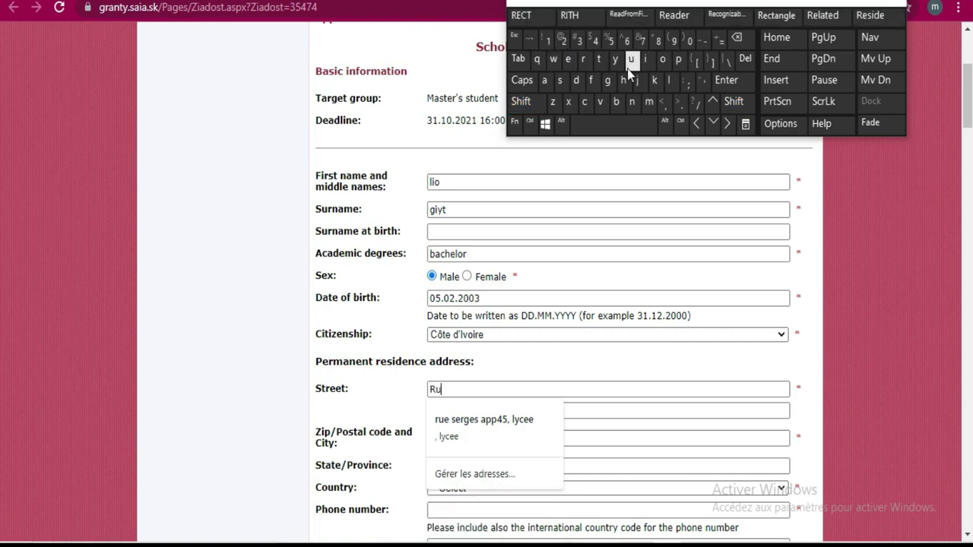
{"action": "left_click", "coordinate": [576, 67]}
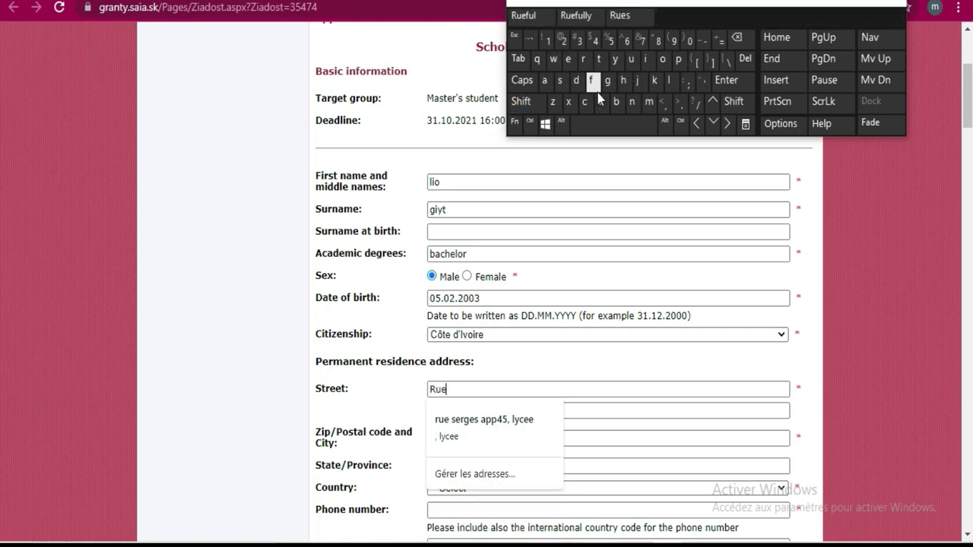
{"action": "left_click", "coordinate": [616, 128]}
{"action": "mouse_move", "coordinate": [903, 489]}
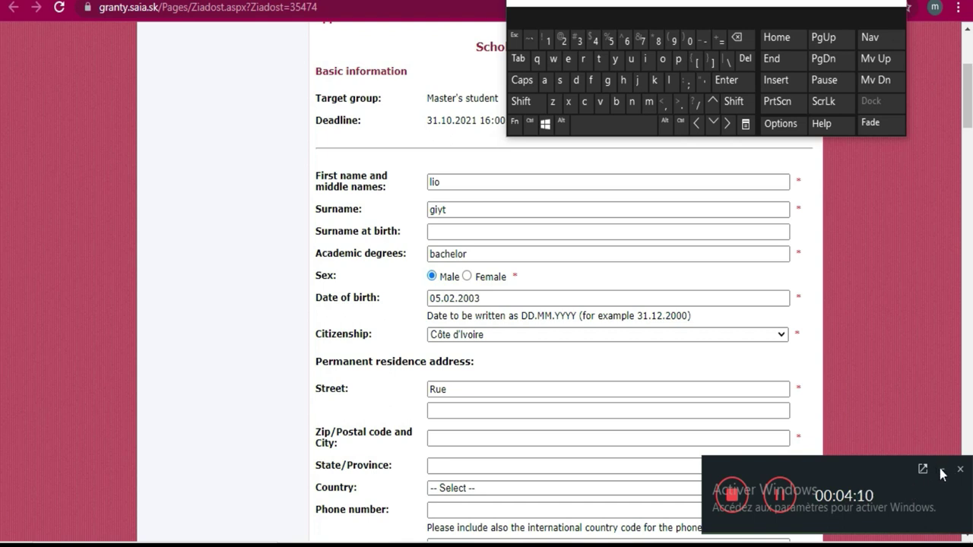
{"action": "left_click", "coordinate": [655, 80]}
{"action": "left_click", "coordinate": [547, 81]}
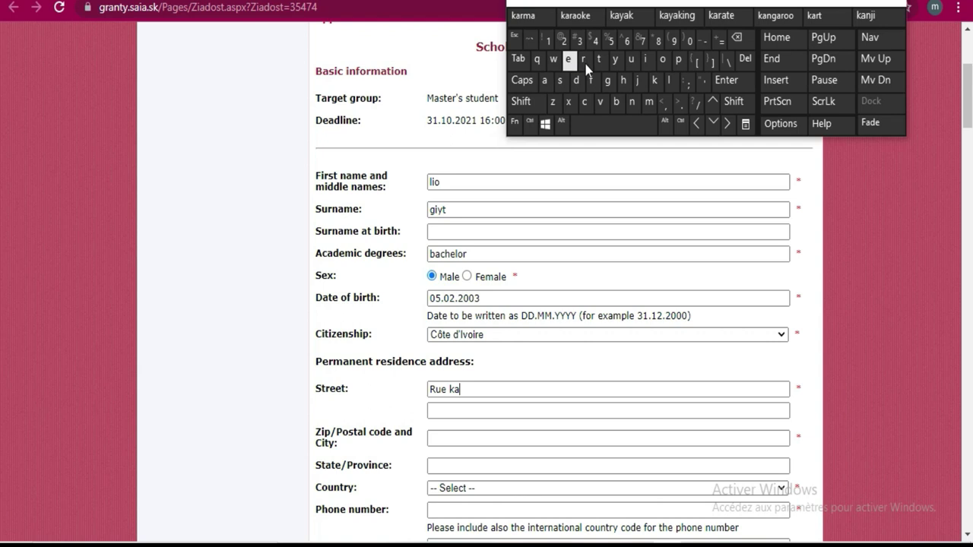
{"action": "left_click", "coordinate": [614, 60]}
{"action": "left_click", "coordinate": [643, 62]}
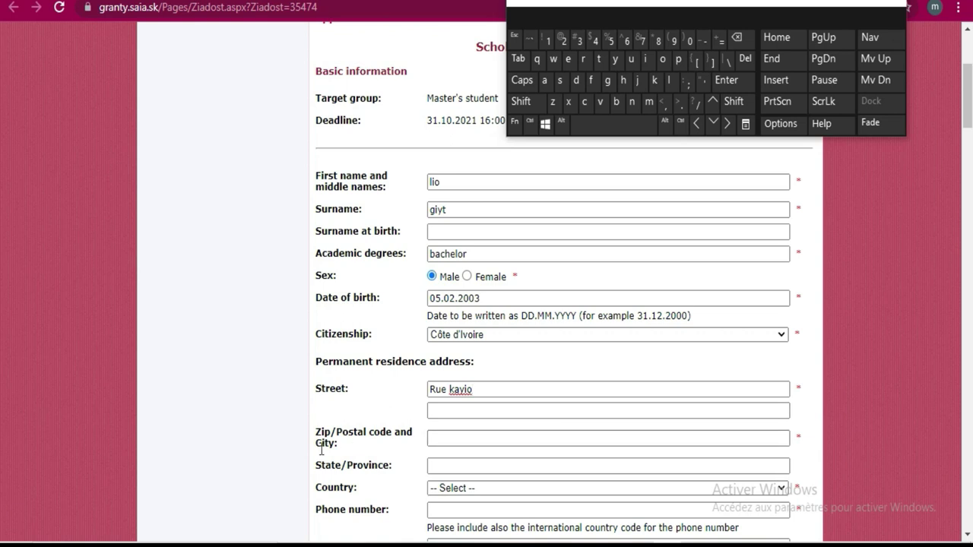
Step: Enter the postal code of the permanent residence address in the Zip/Postal code and City field
{"action": "left_click", "coordinate": [466, 439]}
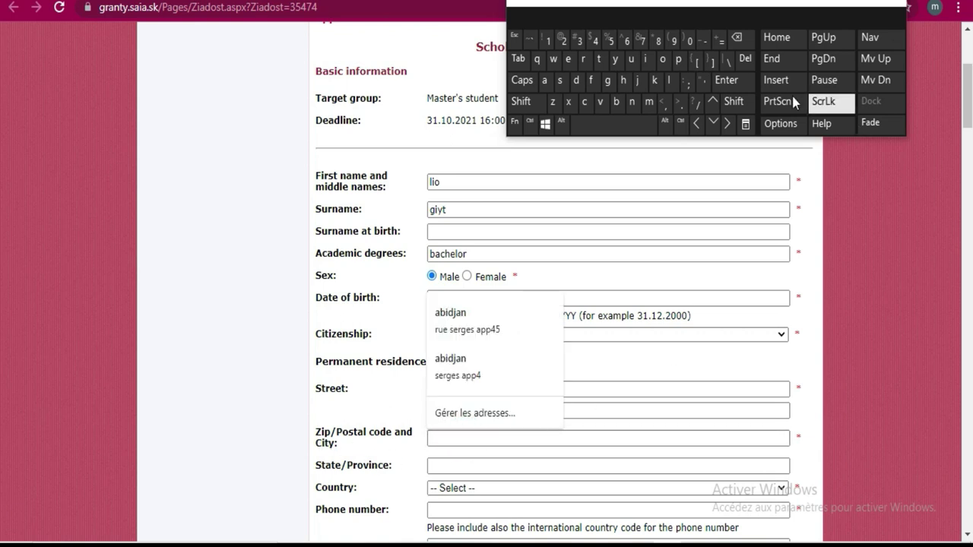
{"action": "left_click", "coordinate": [551, 44]}
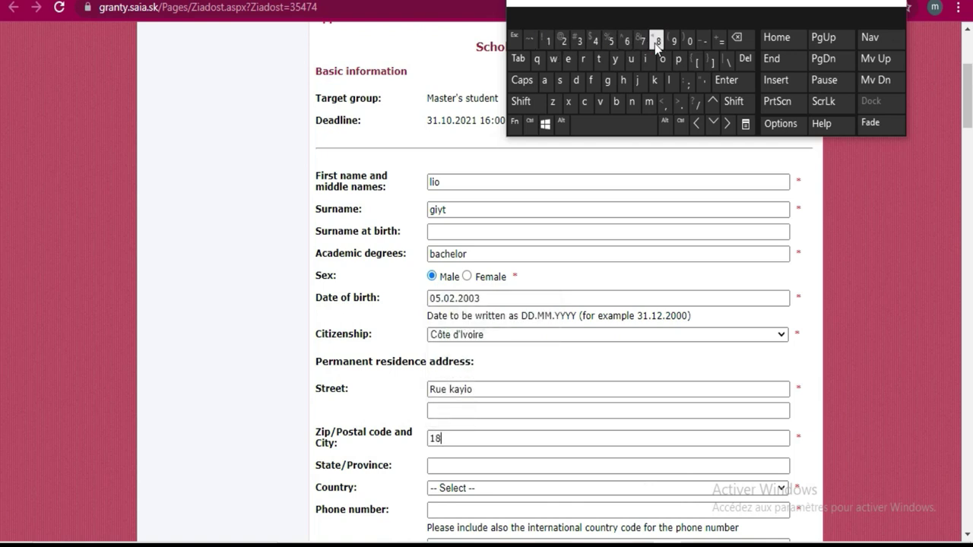
{"action": "left_click", "coordinate": [580, 43]}
Step: Leave State/Province empty and set the permanent residence country to Côte d'Ivoire
{"action": "left_click", "coordinate": [508, 467]}
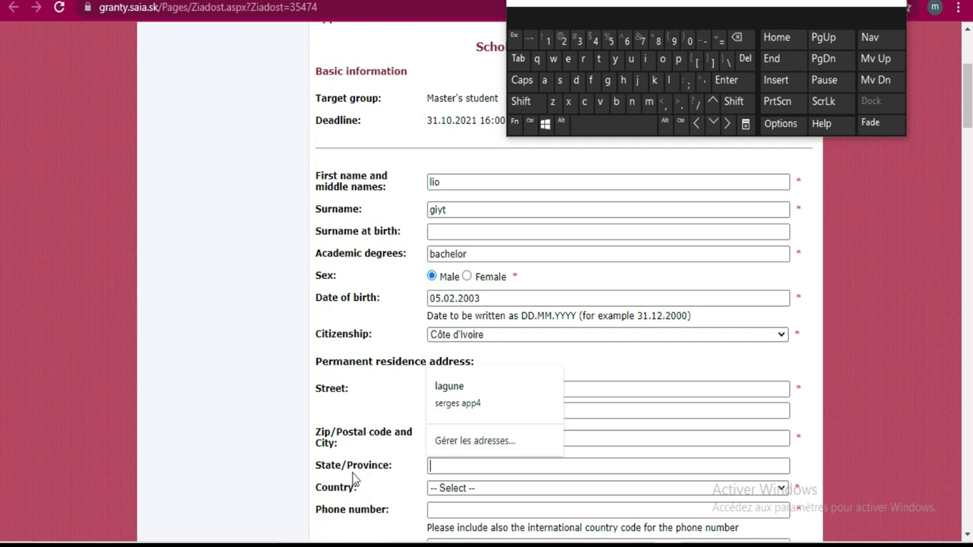
{"action": "scroll", "coordinate": [603, 367], "scroll_direction": "down", "scroll_amount": 1}
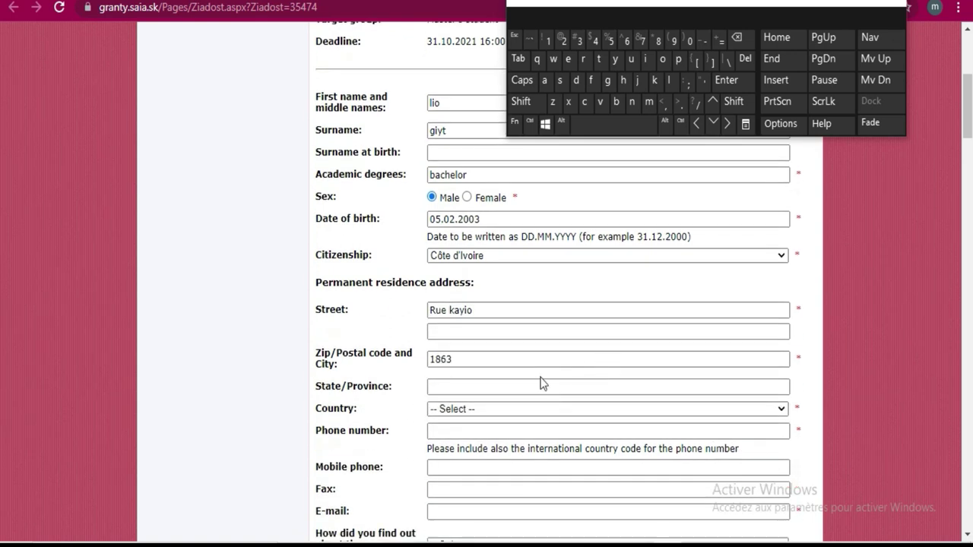
{"action": "left_click", "coordinate": [469, 411]}
{"action": "scroll", "coordinate": [515, 260], "scroll_direction": "down", "scroll_amount": 4}
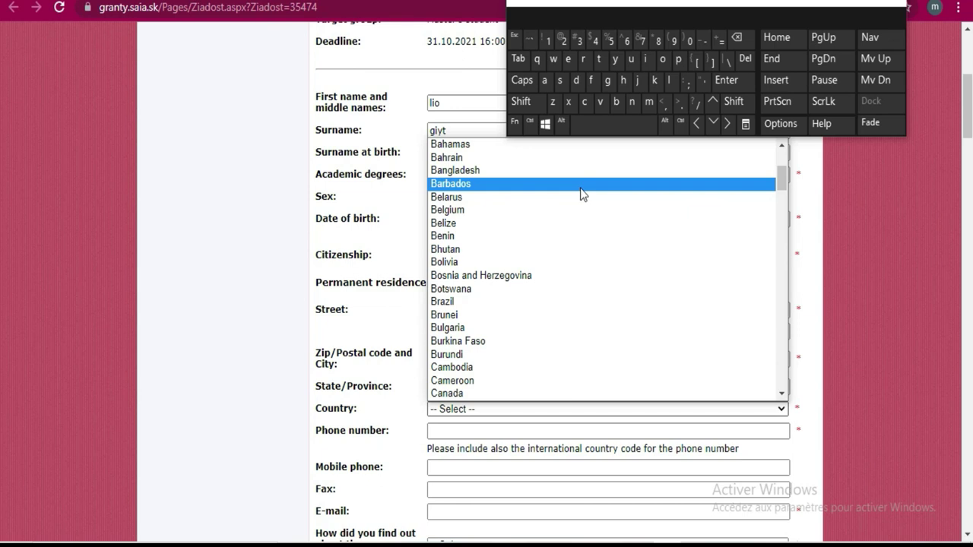
{"action": "scroll", "coordinate": [582, 194], "scroll_direction": "down", "scroll_amount": 8}
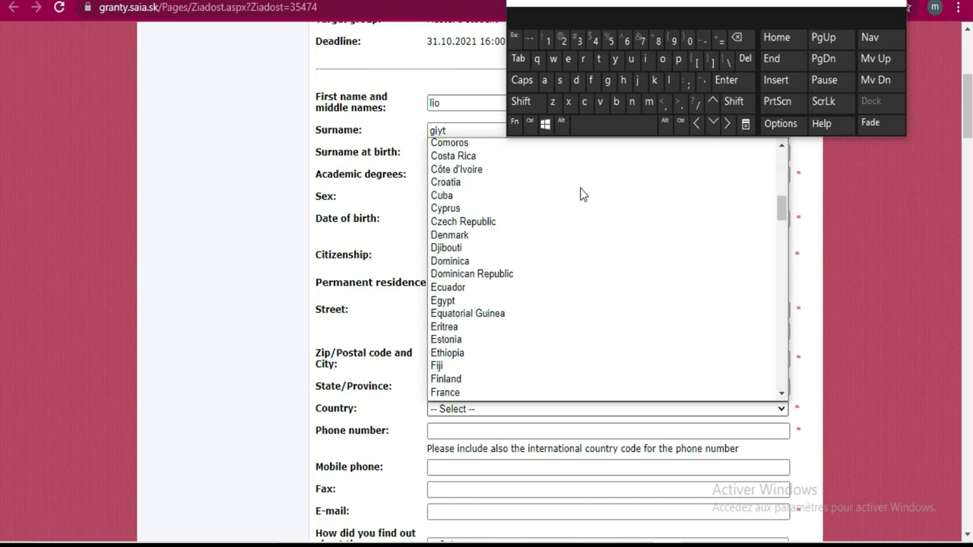
{"action": "left_click", "coordinate": [505, 169]}
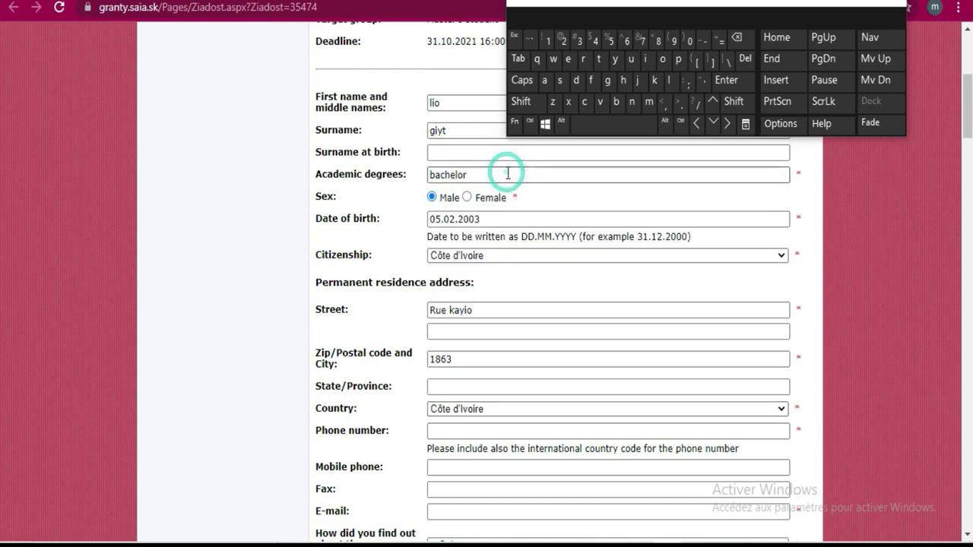
Step: Enter the applicant's phone number, including the international country code, in the Phone number field
{"action": "left_click", "coordinate": [725, 429]}
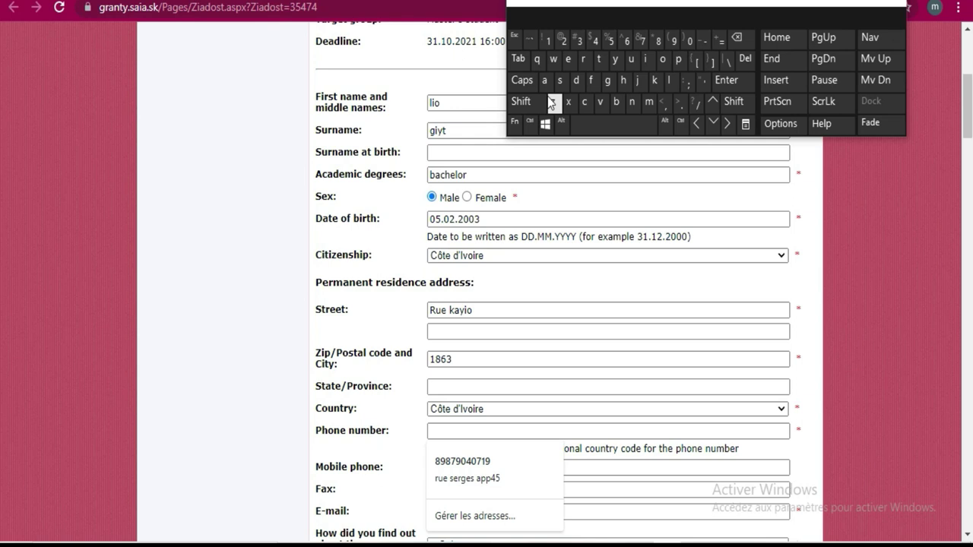
{"action": "left_click", "coordinate": [521, 101]}
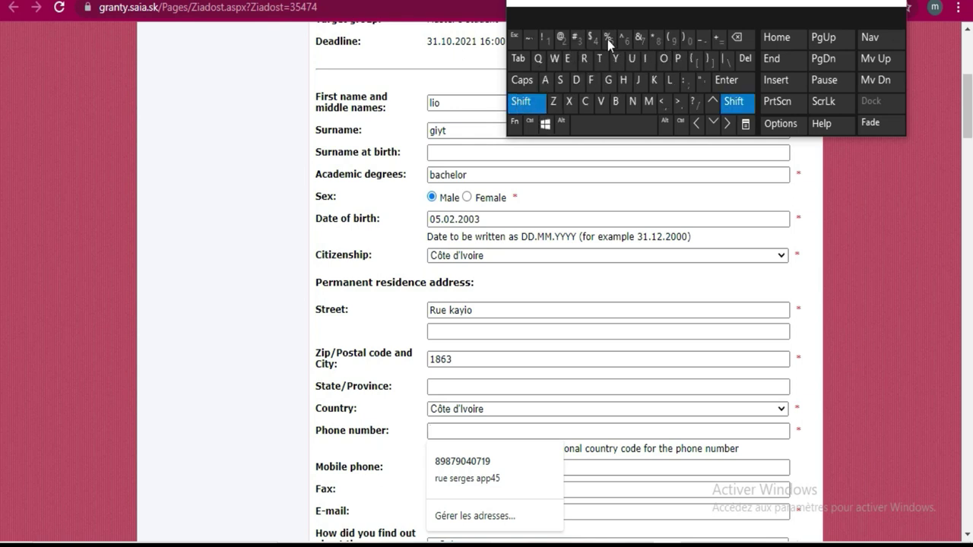
{"action": "left_click", "coordinate": [721, 39]}
{"action": "left_click", "coordinate": [564, 42]}
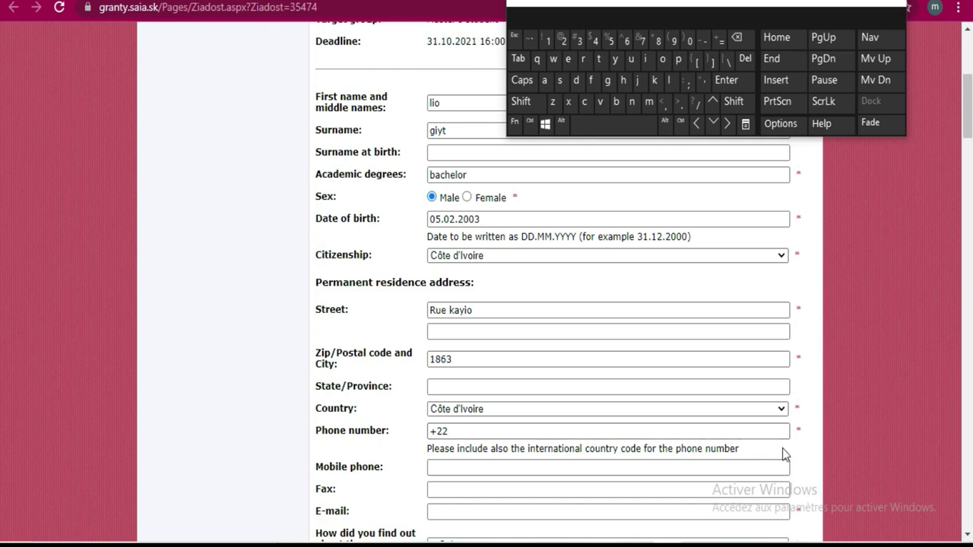
{"action": "left_click", "coordinate": [703, 431]}
{"action": "left_click", "coordinate": [608, 40]}
{"action": "left_click", "coordinate": [689, 46]}
{"action": "left_click", "coordinate": [611, 43]}
{"action": "left_click", "coordinate": [670, 43]}
{"action": "double_click", "coordinate": [579, 42]}
{"action": "left_click", "coordinate": [561, 43]}
{"action": "scroll", "coordinate": [597, 304], "scroll_direction": "down", "scroll_amount": 1}
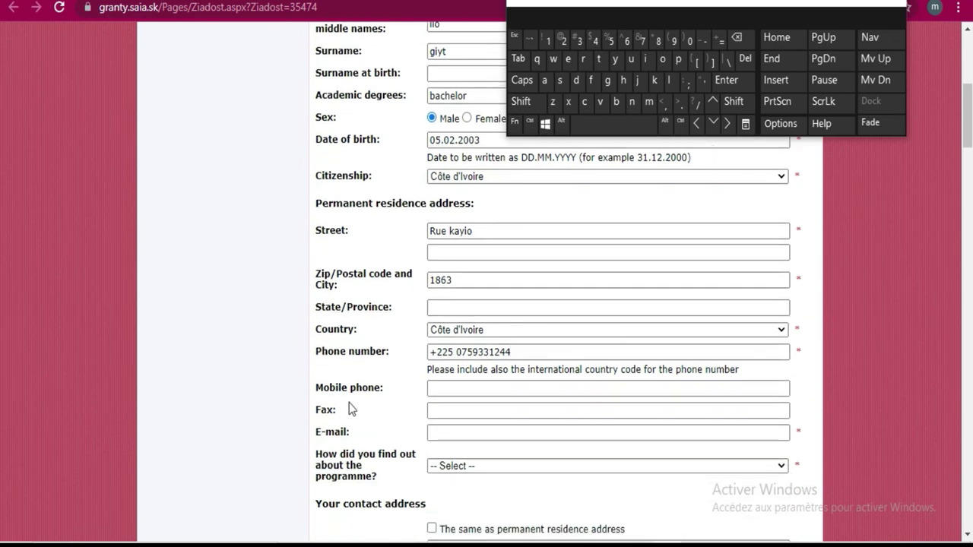
{"action": "left_click", "coordinate": [463, 389]}
{"action": "left_click", "coordinate": [462, 390]}
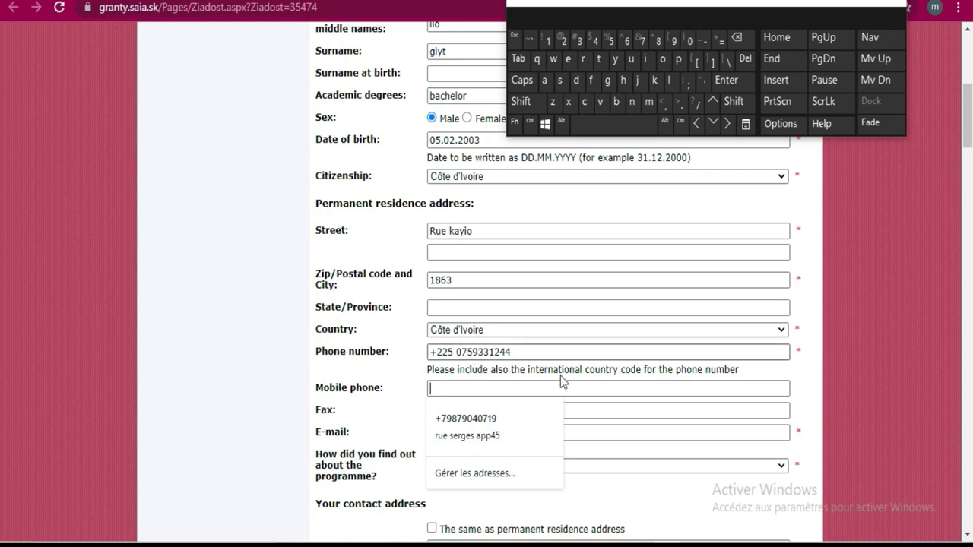
{"action": "left_click", "coordinate": [791, 391]}
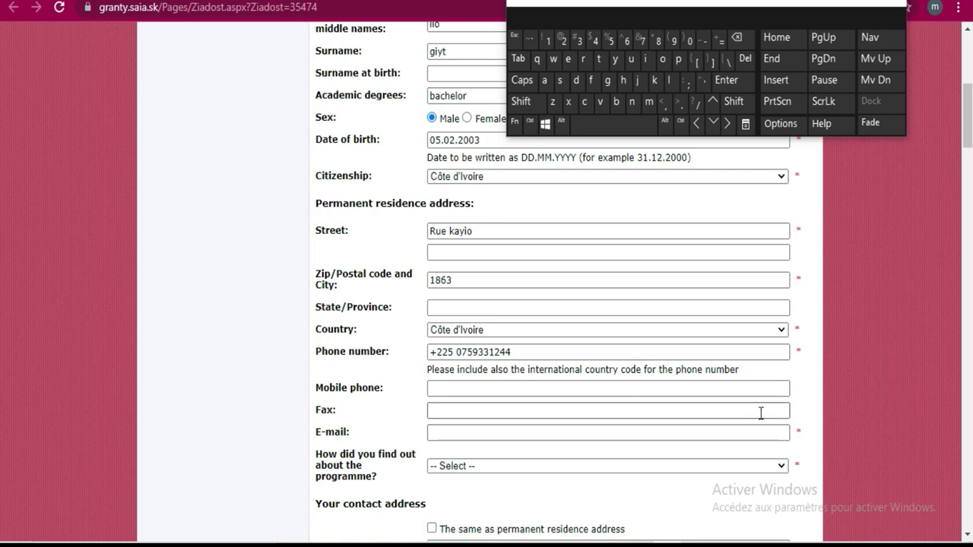
Step: Enter the applicant's e-mail address in the E-mail field without using the suggested autofill entry
{"action": "left_click", "coordinate": [436, 433]}
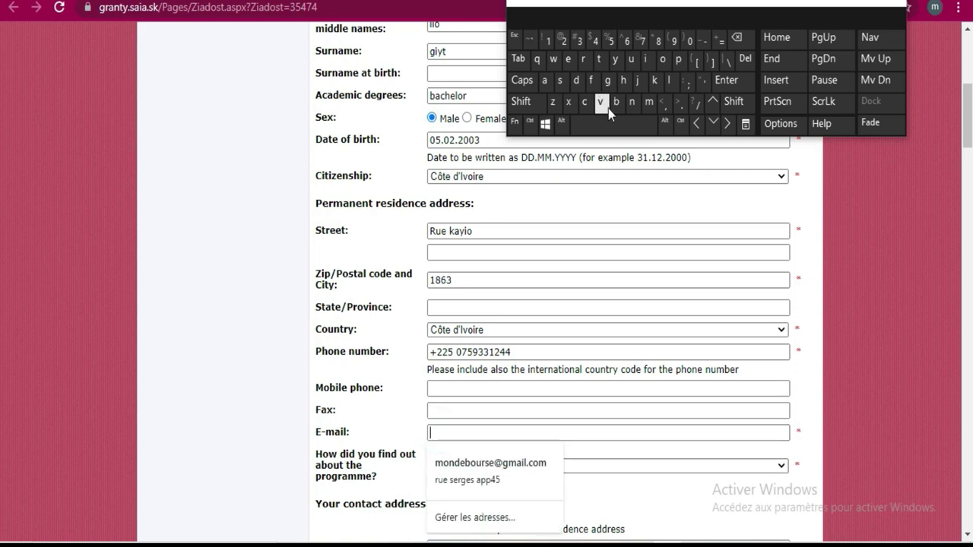
{"action": "left_click", "coordinate": [648, 101]}
{"action": "left_click", "coordinate": [662, 59]}
{"action": "left_click", "coordinate": [632, 102]}
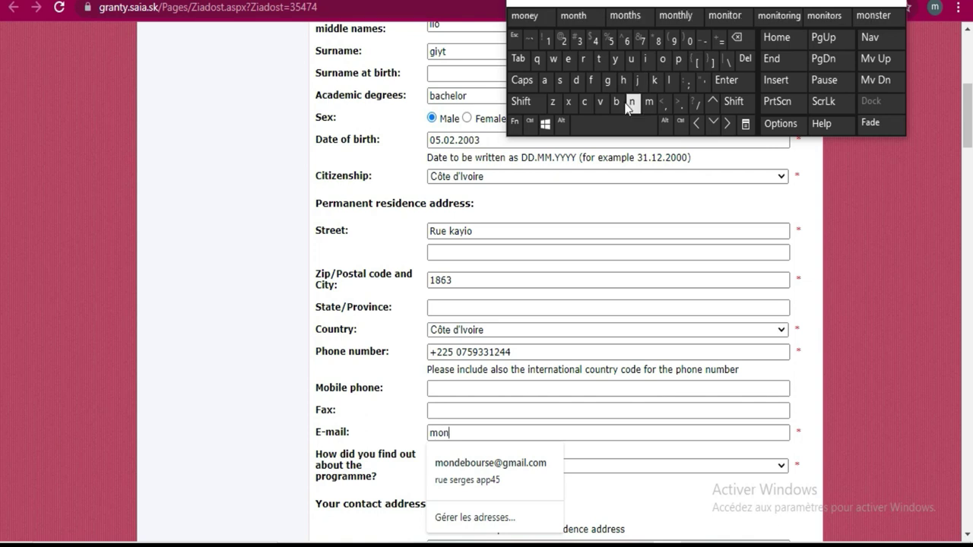
{"action": "left_click", "coordinate": [576, 79]}
{"action": "left_click", "coordinate": [569, 60]}
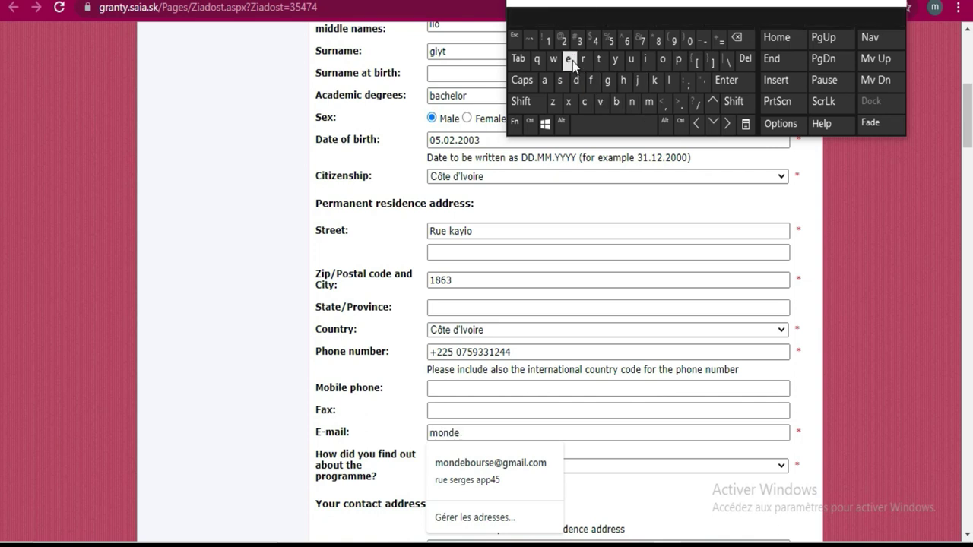
{"action": "left_click", "coordinate": [616, 101]}
{"action": "left_click", "coordinate": [661, 63]}
{"action": "left_click", "coordinate": [635, 61]}
{"action": "left_click", "coordinate": [581, 61]}
{"action": "left_click", "coordinate": [559, 79]}
{"action": "left_click", "coordinate": [521, 101]}
{"action": "left_click", "coordinate": [563, 40]}
{"action": "left_click", "coordinate": [648, 101]}
{"action": "left_click", "coordinate": [548, 82]}
{"action": "left_click", "coordinate": [645, 60]}
{"action": "left_click", "coordinate": [678, 105]}
{"action": "left_click", "coordinate": [585, 104]}
{"action": "left_click", "coordinate": [662, 59]}
{"action": "left_click", "coordinate": [649, 101]}
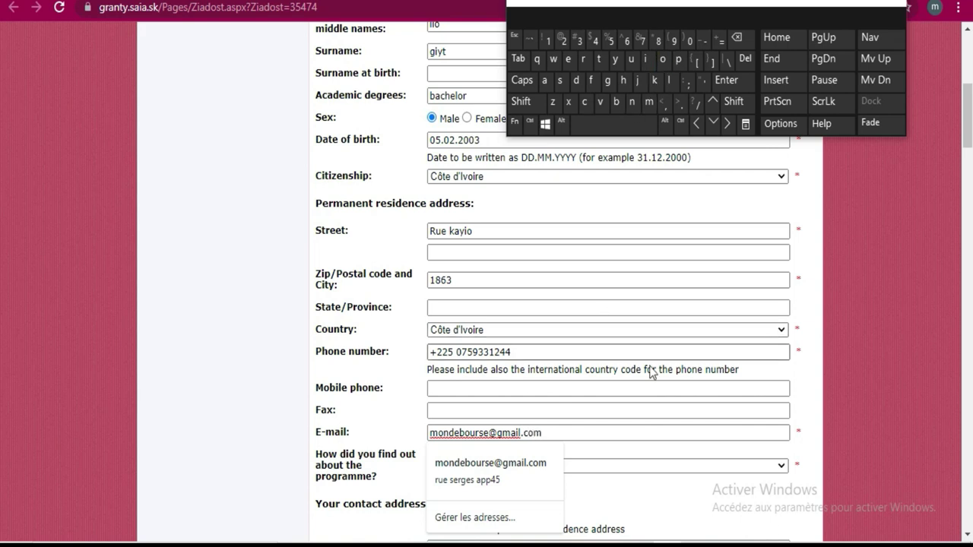
{"action": "scroll", "coordinate": [619, 343], "scroll_direction": "down", "scroll_amount": 2}
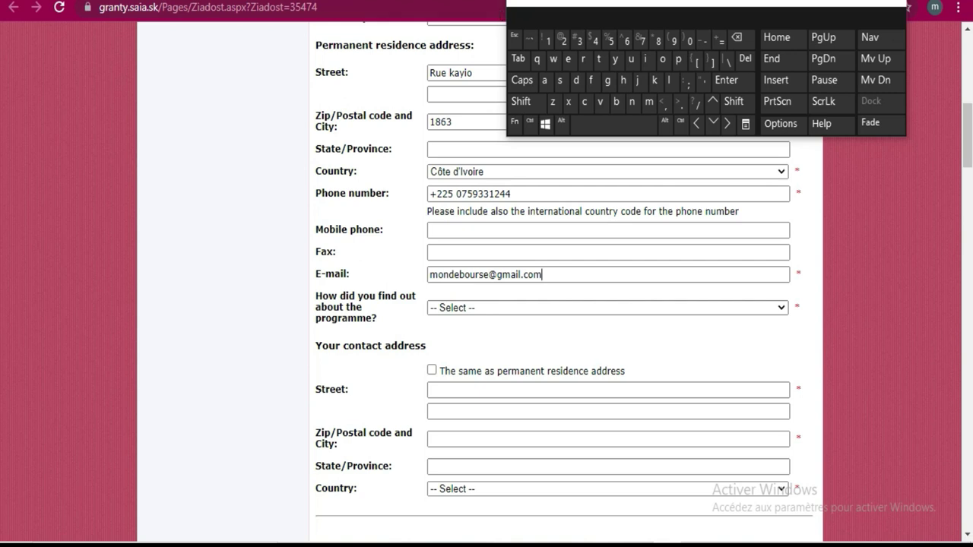
Step: Answer how you found out about the programme with Internet (in general)
{"action": "left_click", "coordinate": [787, 313]}
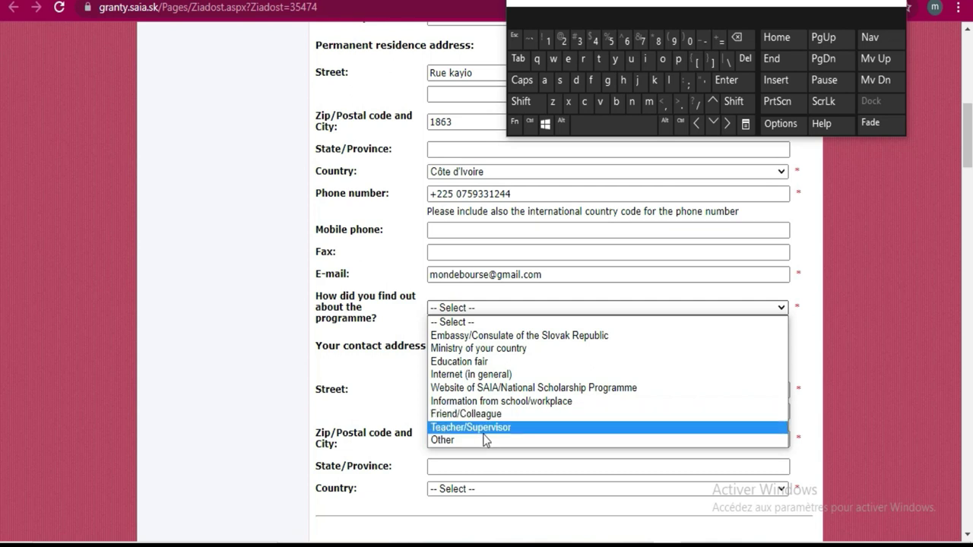
{"action": "left_click", "coordinate": [456, 375]}
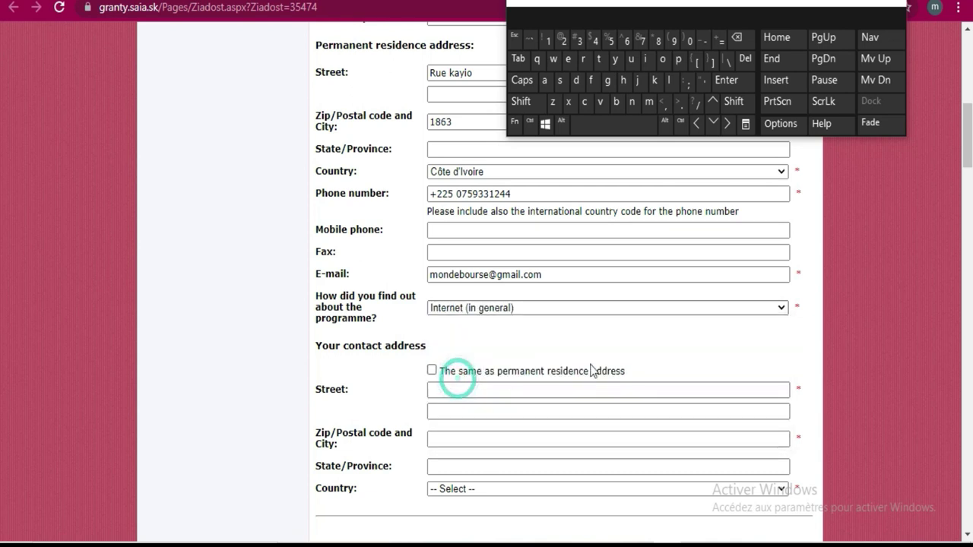
Step: Mark the contact address as the same as the permanent residence address
{"action": "scroll", "coordinate": [506, 309], "scroll_direction": "down", "scroll_amount": 1}
{"action": "scroll", "coordinate": [506, 309], "scroll_direction": "up", "scroll_amount": 1}
{"action": "scroll", "coordinate": [529, 357], "scroll_direction": "down", "scroll_amount": 1}
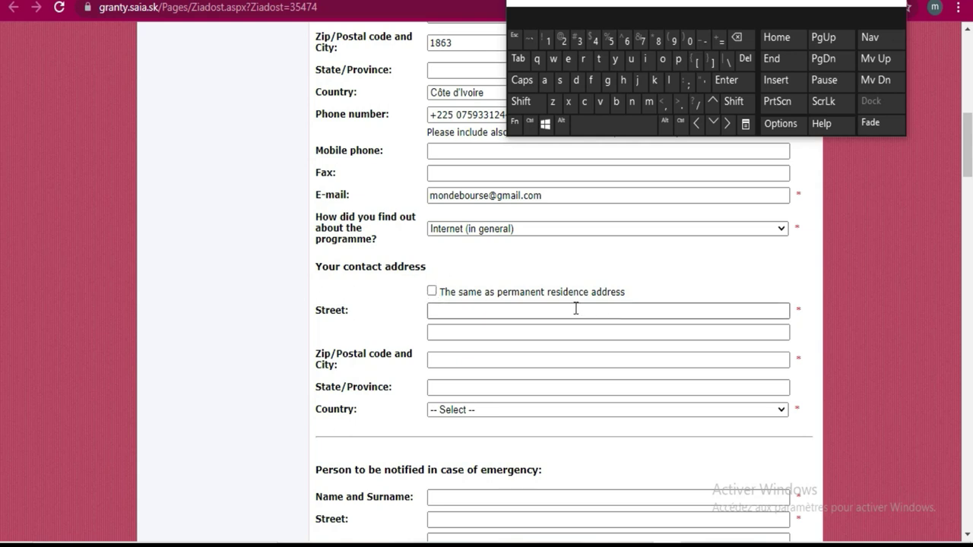
{"action": "left_click", "coordinate": [471, 311]}
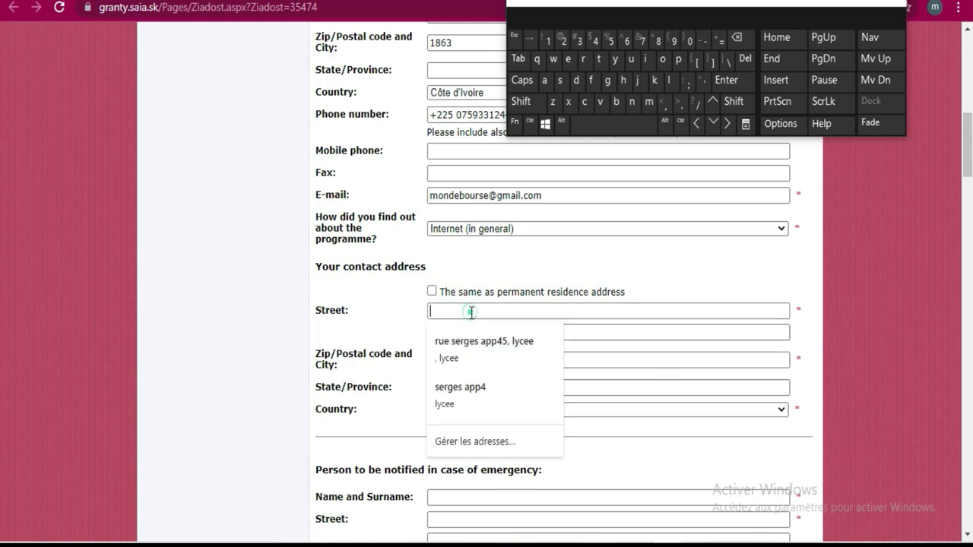
{"action": "left_click", "coordinate": [639, 365]}
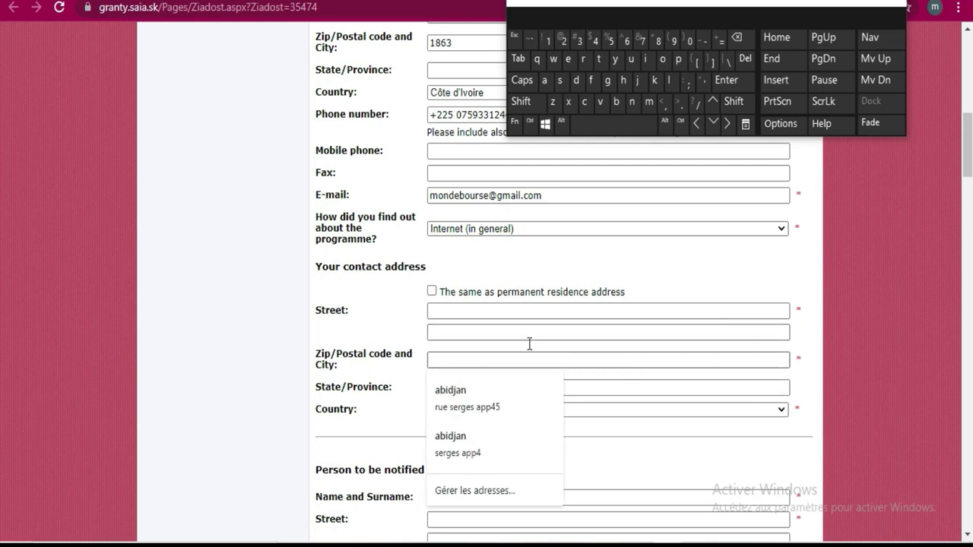
{"action": "left_click", "coordinate": [432, 292]}
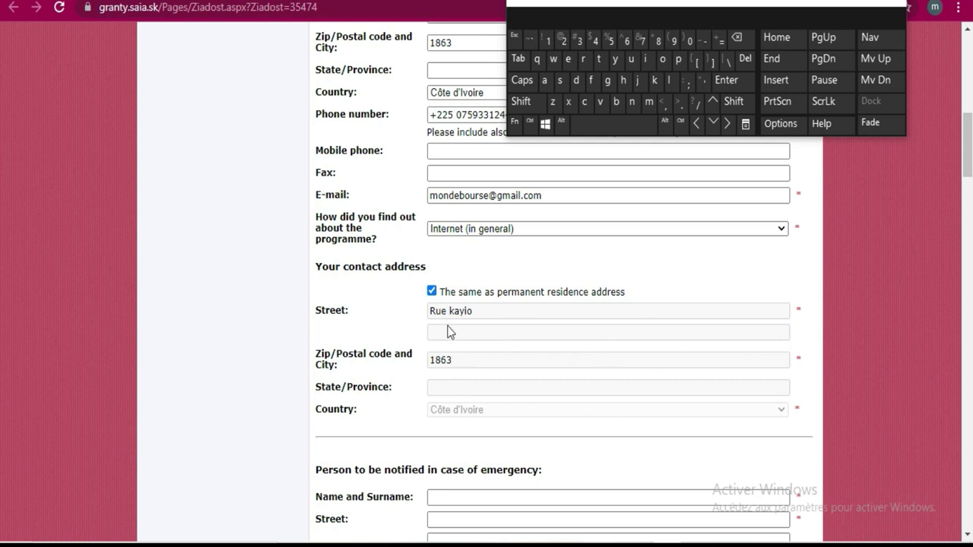
{"action": "left_click", "coordinate": [432, 292]}
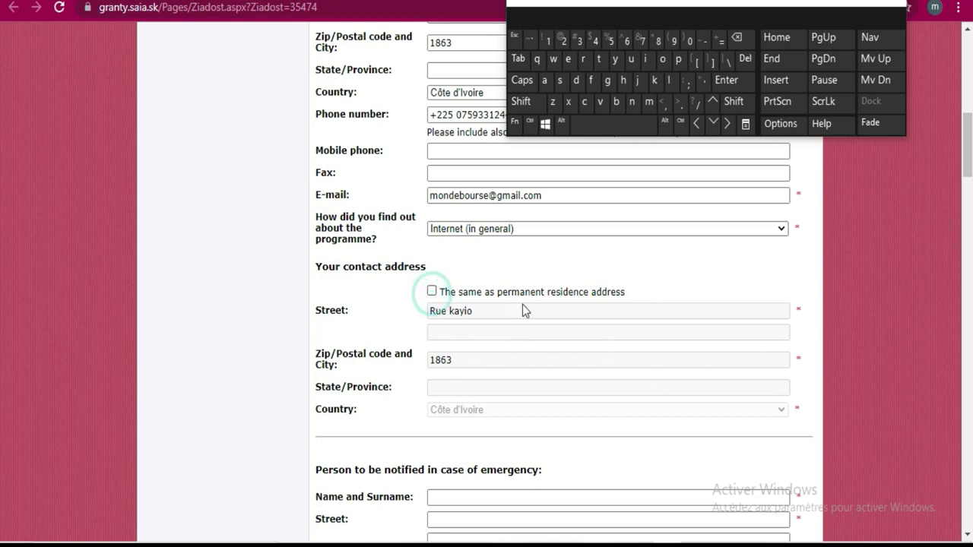
{"action": "left_click", "coordinate": [431, 291]}
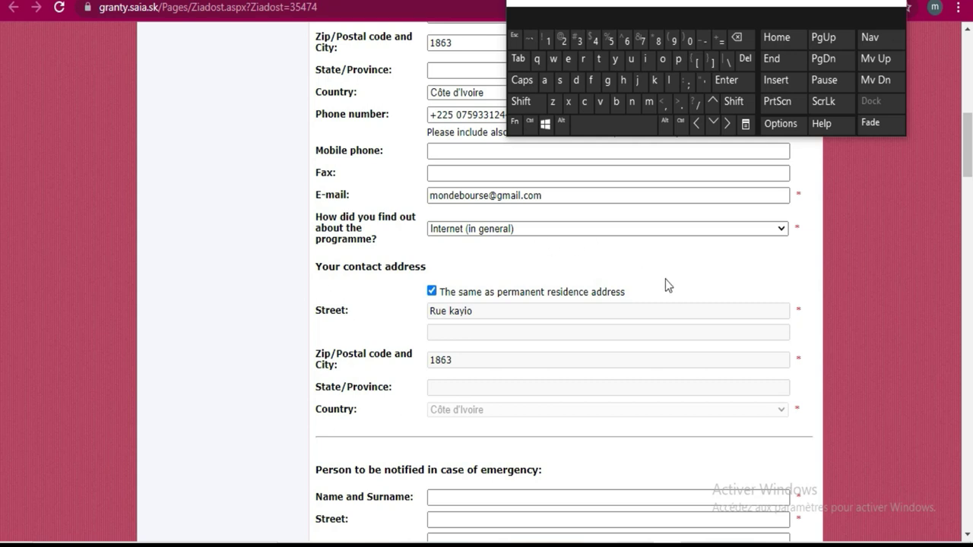
Step: Enter the emergency contact's name in the Name and Surname field
{"action": "scroll", "coordinate": [665, 285], "scroll_direction": "down", "scroll_amount": 3}
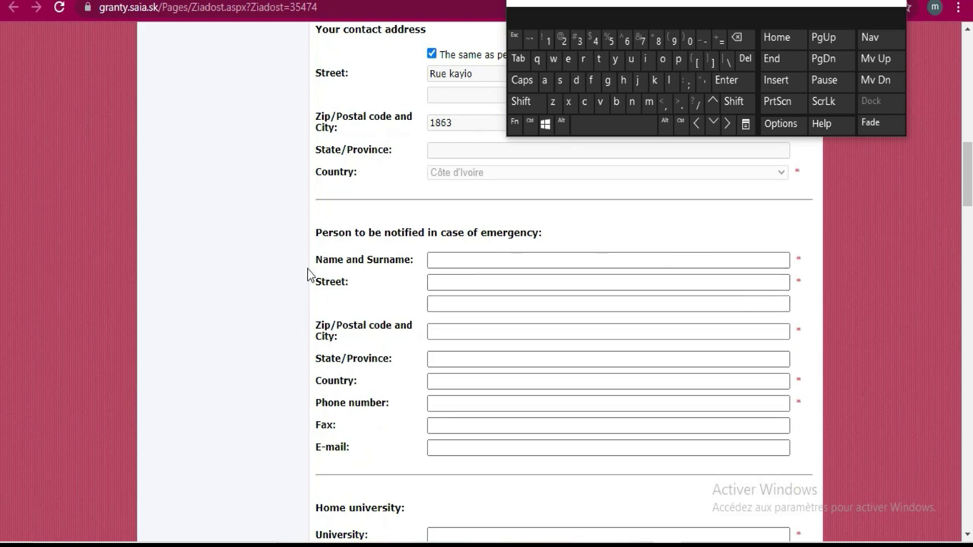
{"action": "left_click", "coordinate": [527, 258]}
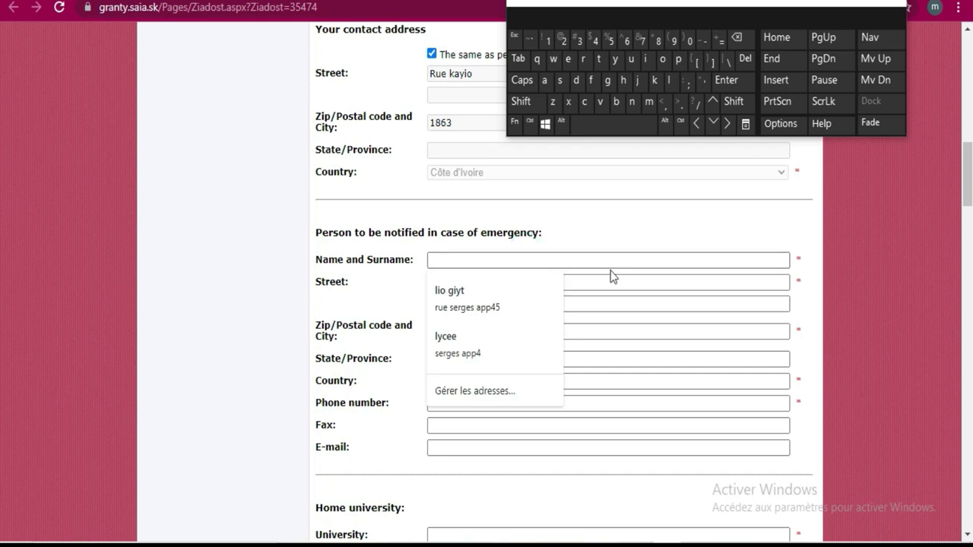
{"action": "left_click", "coordinate": [615, 101]}
{"action": "left_click", "coordinate": [645, 61]}
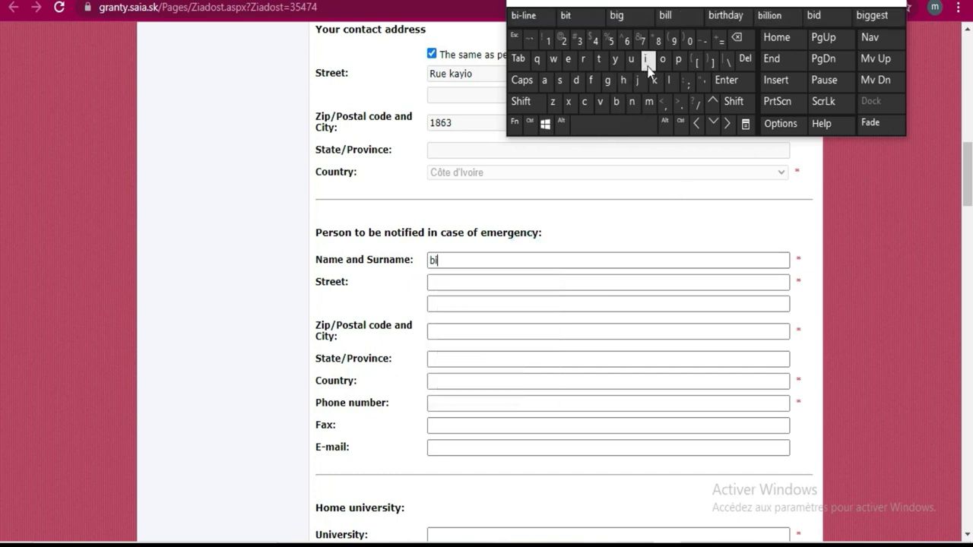
{"action": "left_click", "coordinate": [662, 61]}
Step: Enter the emergency contact's street in the Street field without using the suggested autofill address
{"action": "left_click", "coordinate": [560, 282]}
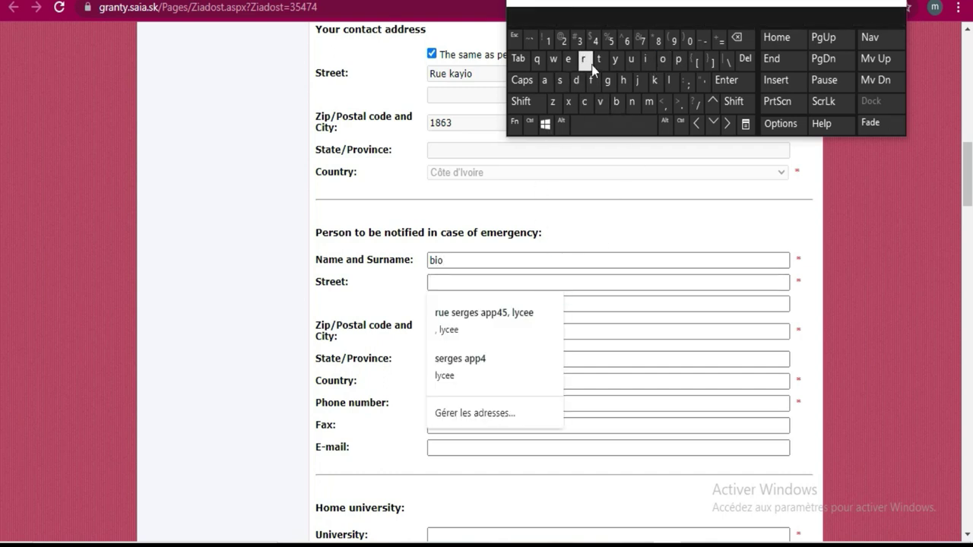
{"action": "left_click", "coordinate": [549, 81]}
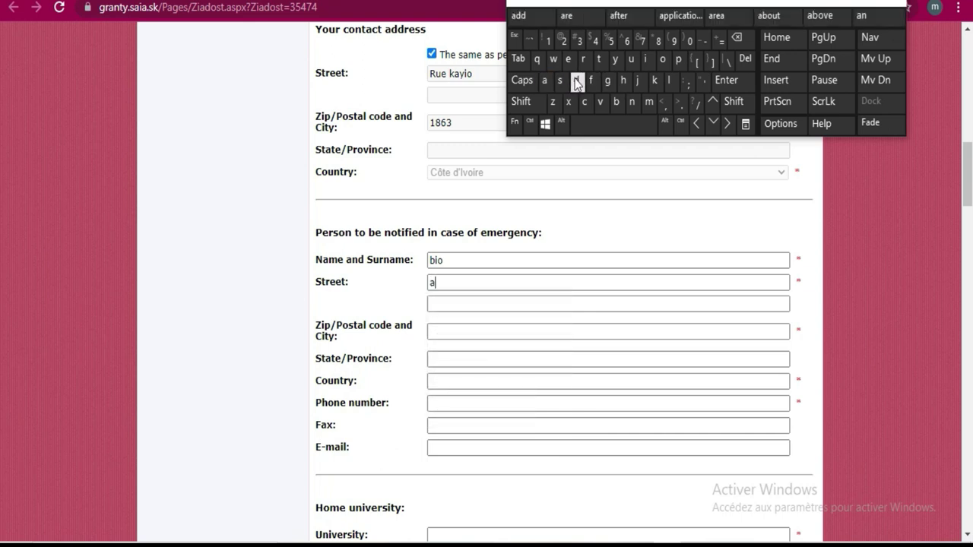
{"action": "left_click", "coordinate": [653, 83]}
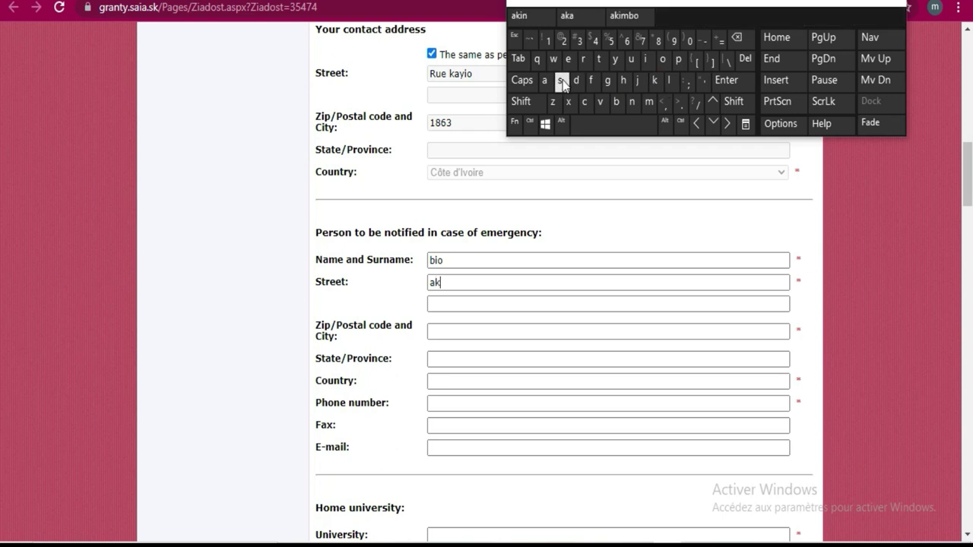
{"action": "left_click", "coordinate": [544, 81]}
{"action": "left_click", "coordinate": [650, 101]}
{"action": "left_click", "coordinate": [648, 59]}
{"action": "left_click", "coordinate": [544, 80]}
Step: Enter the emergency contact's postal code in the Zip/Postal code and City field, leaving the second street line empty
{"action": "left_click", "coordinate": [502, 290]}
{"action": "left_click", "coordinate": [500, 328]}
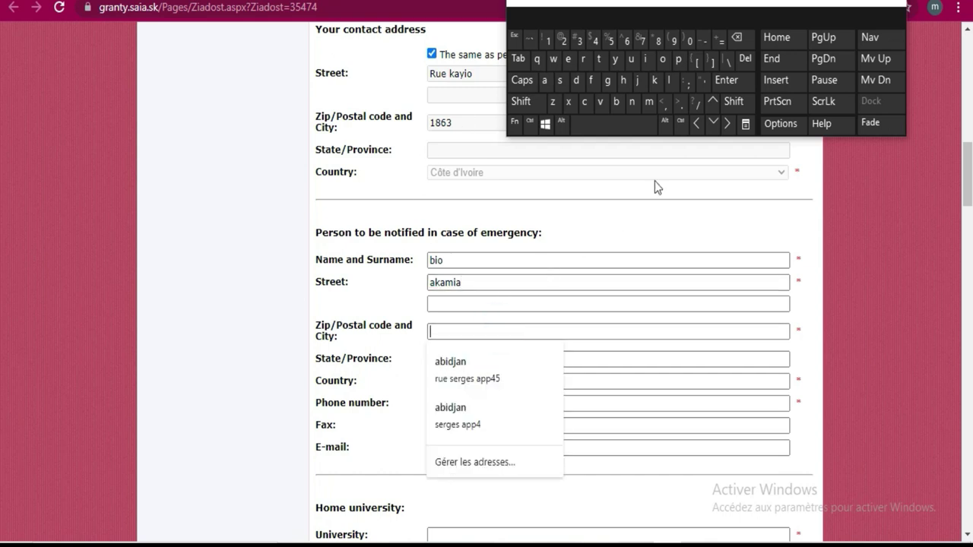
{"action": "left_click", "coordinate": [549, 41]}
{"action": "left_click", "coordinate": [658, 41]}
{"action": "left_click", "coordinate": [626, 41]}
{"action": "left_click", "coordinate": [580, 41]}
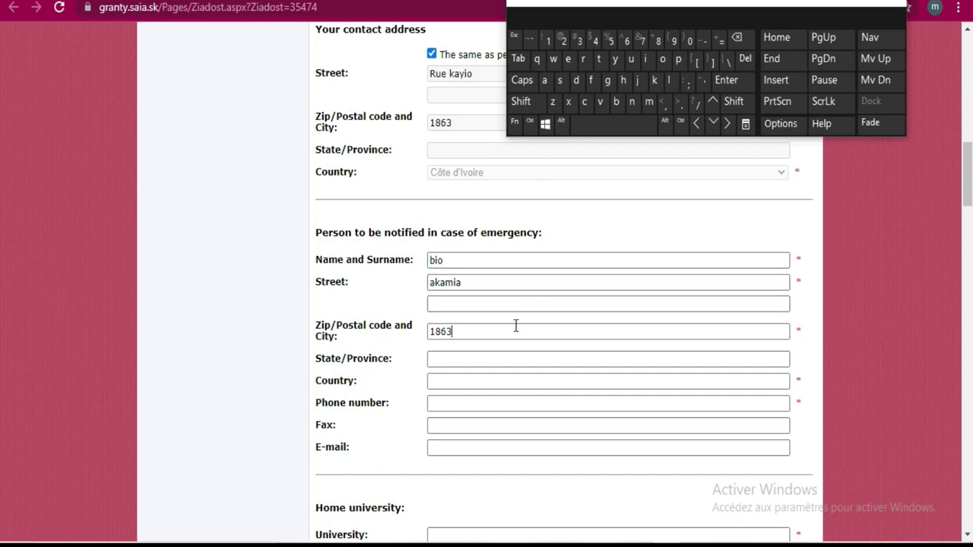
Step: Leave State/Province empty and enter cote d'ivoire as the emergency contact's country
{"action": "left_click", "coordinate": [477, 382]}
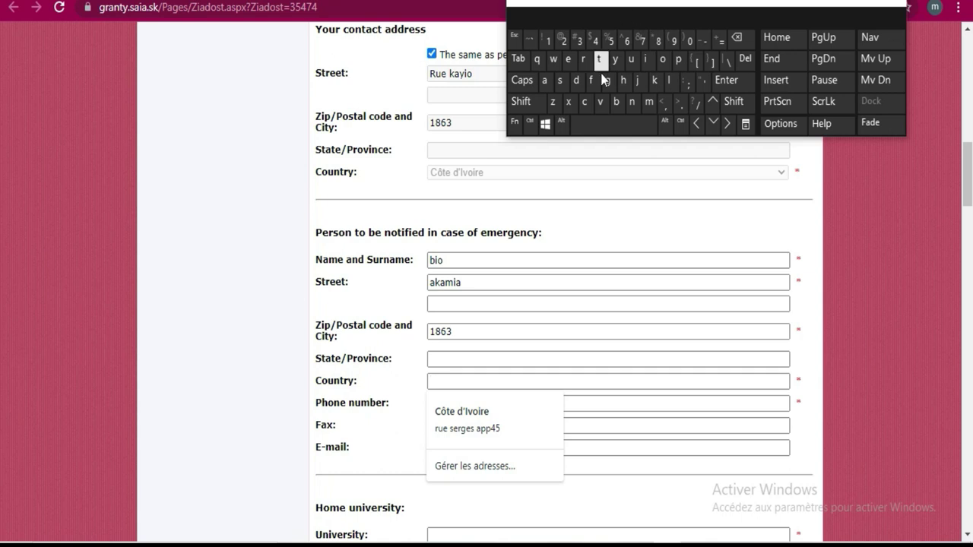
{"action": "left_click", "coordinate": [585, 105]}
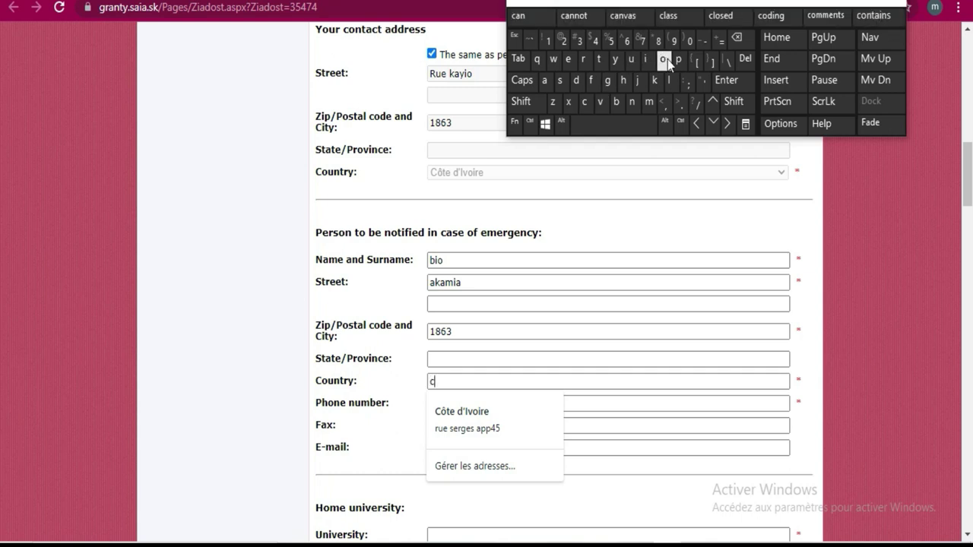
{"action": "left_click", "coordinate": [667, 59]}
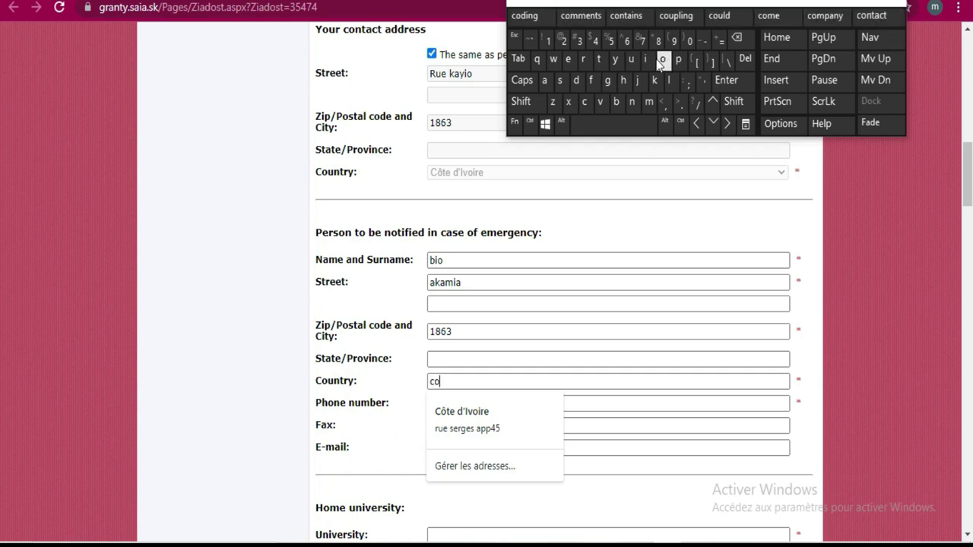
{"action": "left_click", "coordinate": [601, 59]}
{"action": "left_click", "coordinate": [571, 61]}
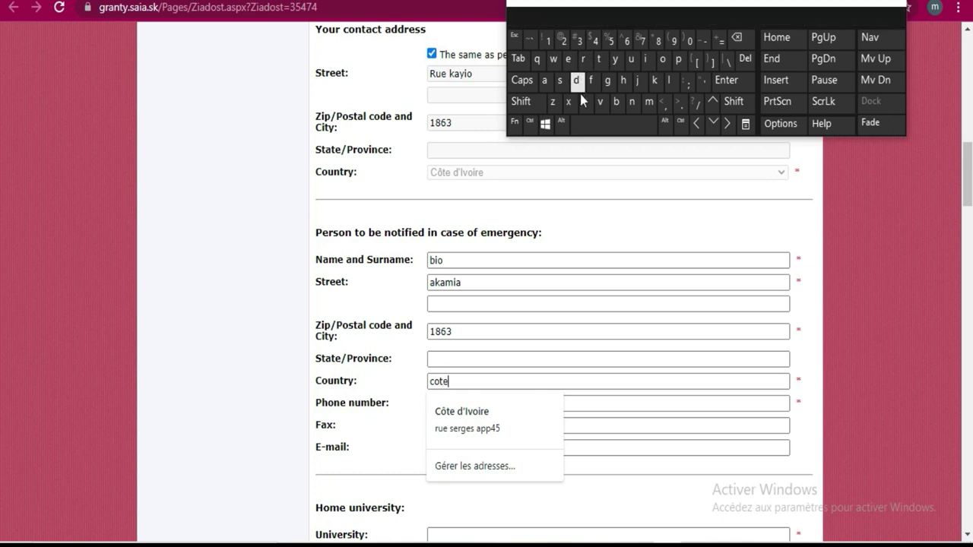
{"action": "left_click", "coordinate": [943, 470]}
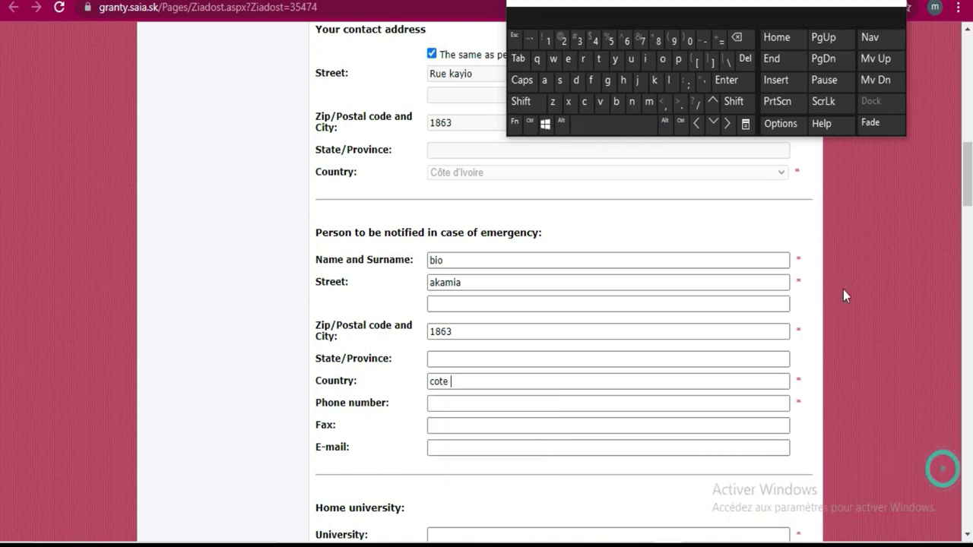
{"action": "left_click", "coordinate": [621, 123]}
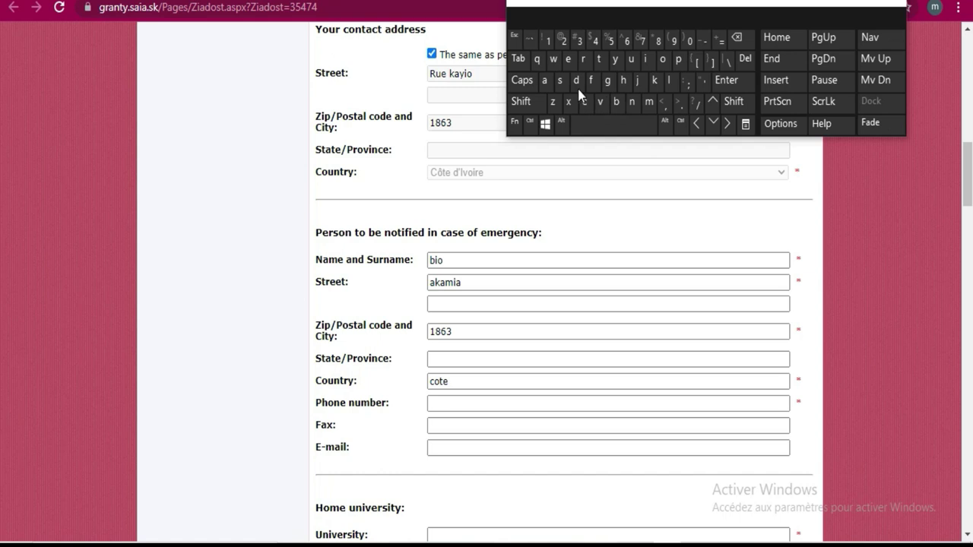
{"action": "left_click", "coordinate": [576, 81]}
{"action": "left_click", "coordinate": [704, 82]}
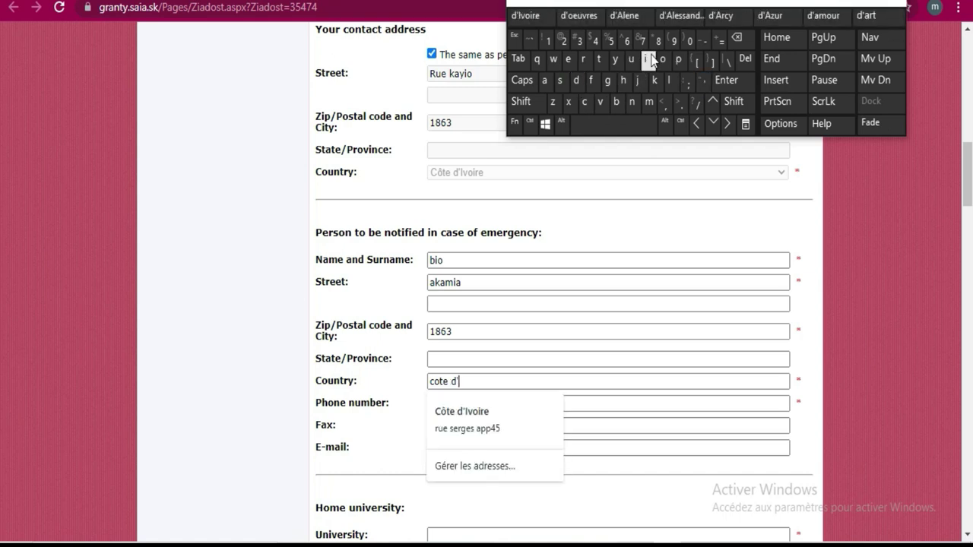
{"action": "left_click", "coordinate": [650, 60]}
{"action": "left_click", "coordinate": [601, 101]}
{"action": "left_click", "coordinate": [664, 61]}
{"action": "left_click", "coordinate": [646, 59]}
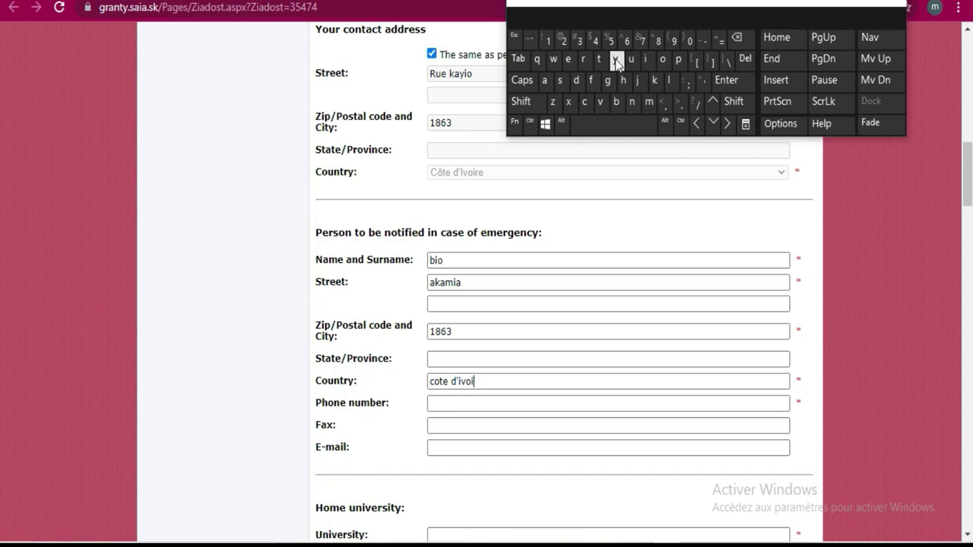
{"action": "left_click", "coordinate": [569, 59]}
Step: Enter the emergency contact's phone number with the international country code, leaving Fax and E-mail empty
{"action": "left_click", "coordinate": [472, 404]}
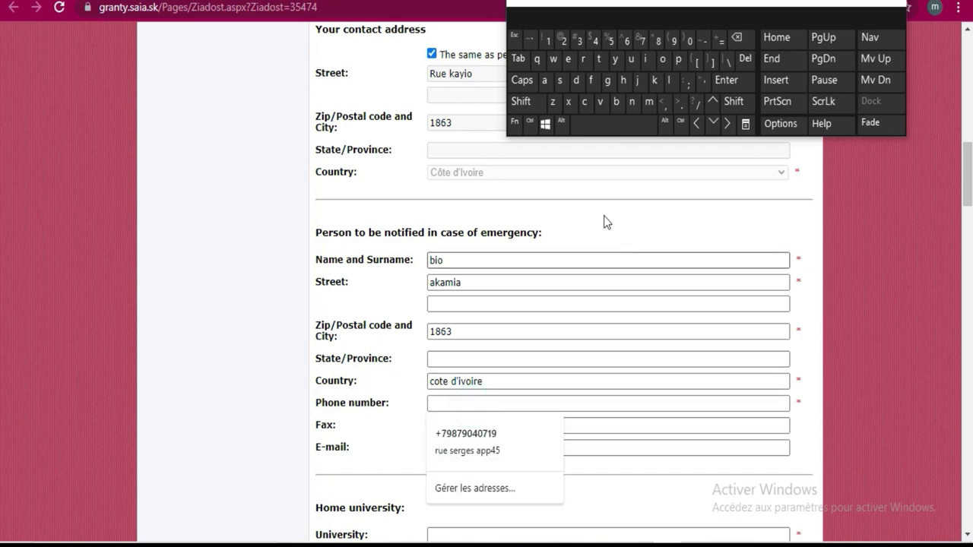
{"action": "left_click", "coordinate": [525, 100]}
{"action": "left_click", "coordinate": [719, 43]}
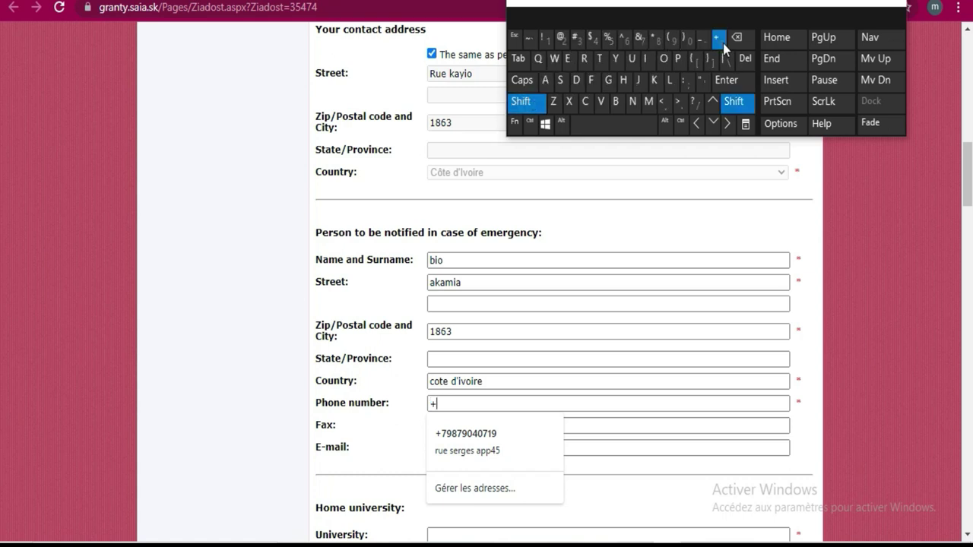
{"action": "left_click", "coordinate": [565, 38]}
{"action": "left_click", "coordinate": [565, 38]}
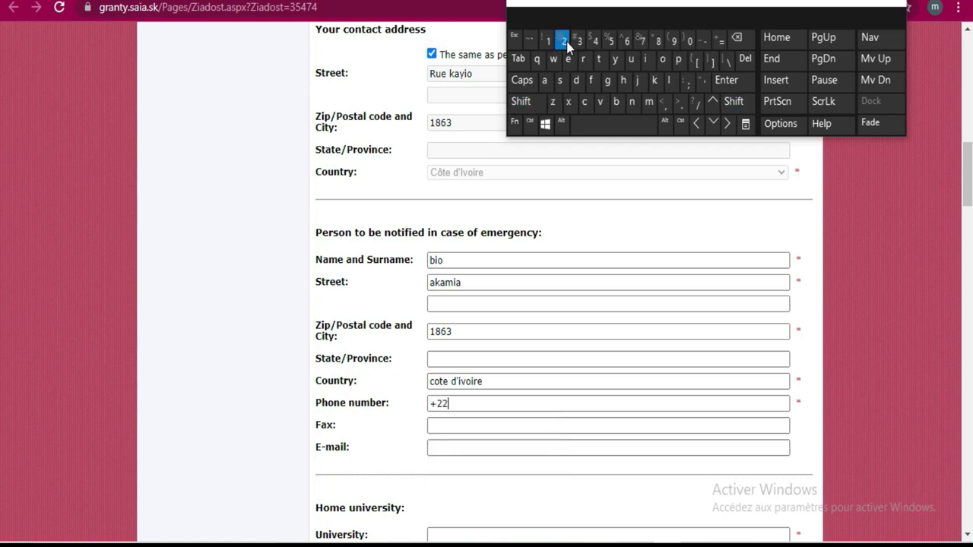
{"action": "left_click", "coordinate": [659, 42]}
{"action": "left_click", "coordinate": [643, 41]}
{"action": "left_click", "coordinate": [610, 41]}
{"action": "left_click", "coordinate": [626, 40]}
{"action": "left_click", "coordinate": [580, 41]}
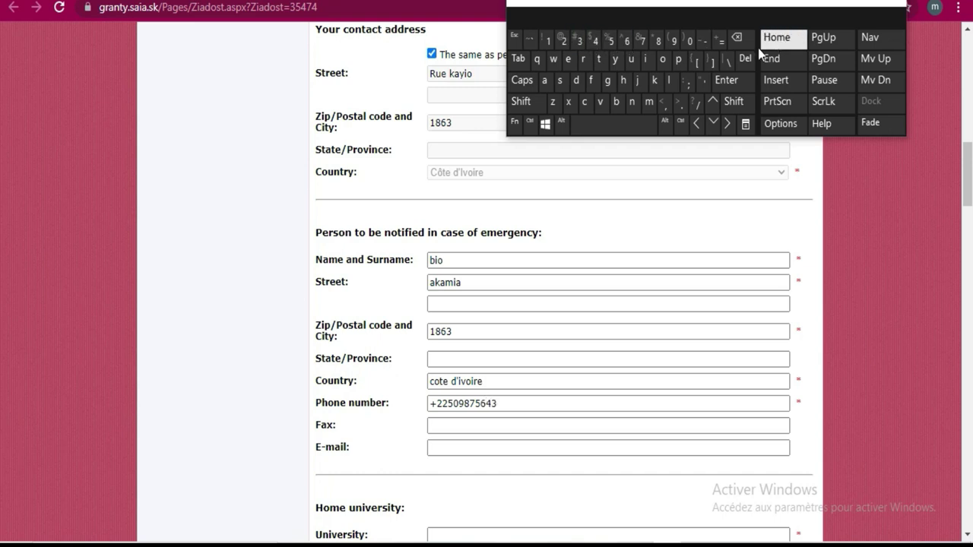
{"action": "left_click", "coordinate": [509, 429]}
{"action": "left_click", "coordinate": [436, 426]}
{"action": "left_click", "coordinate": [439, 445]}
{"action": "left_click", "coordinate": [454, 449]}
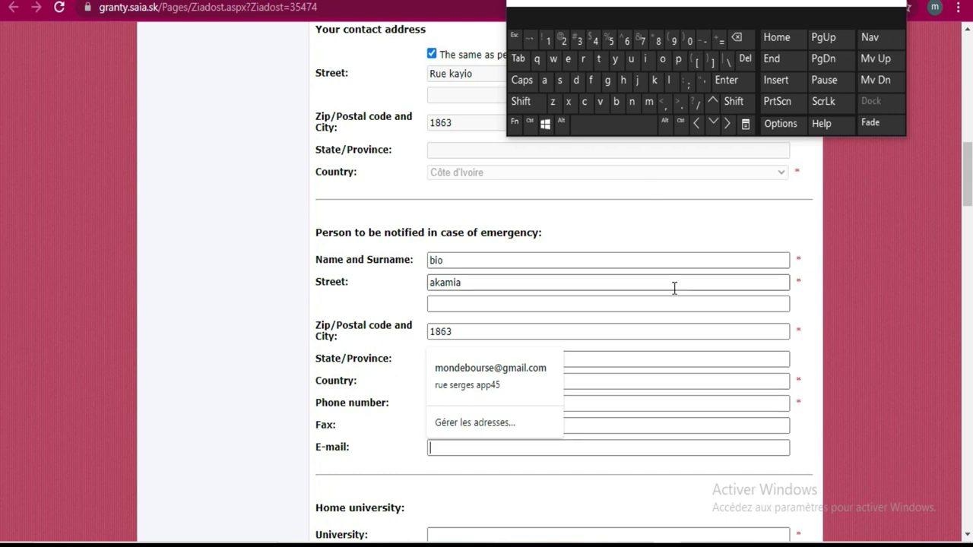
Step: Look through the form sections on home university, language skills, host university in Slovakia and planned duration of the stay
{"action": "scroll", "coordinate": [674, 287], "scroll_direction": "down", "scroll_amount": 6}
{"action": "scroll", "coordinate": [674, 294], "scroll_direction": "up", "scroll_amount": 3}
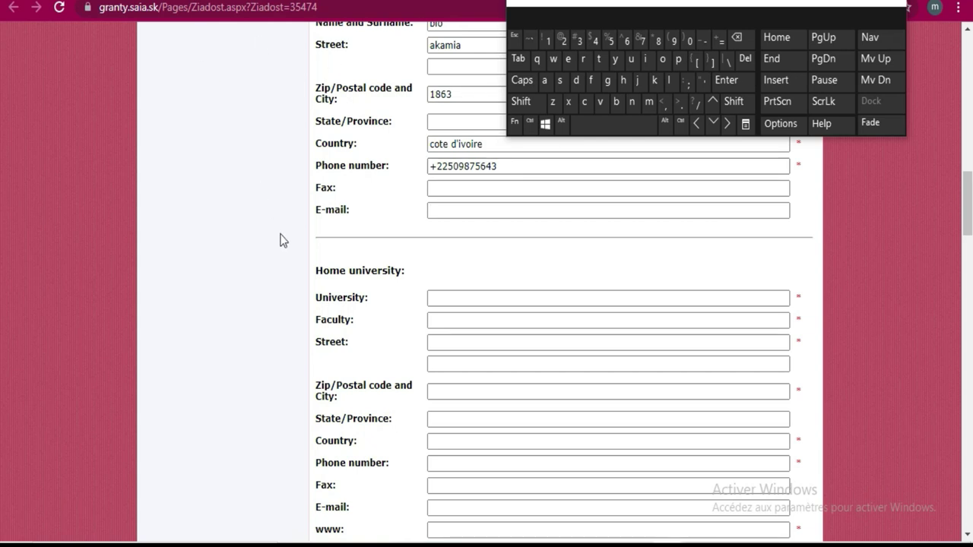
{"action": "scroll", "coordinate": [610, 314], "scroll_direction": "down", "scroll_amount": 5}
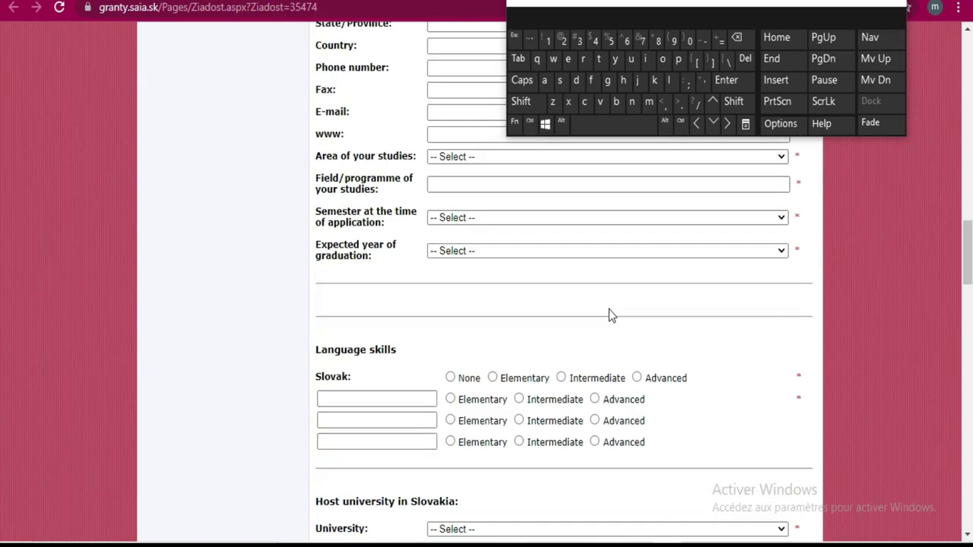
{"action": "scroll", "coordinate": [608, 309], "scroll_direction": "down", "scroll_amount": 5}
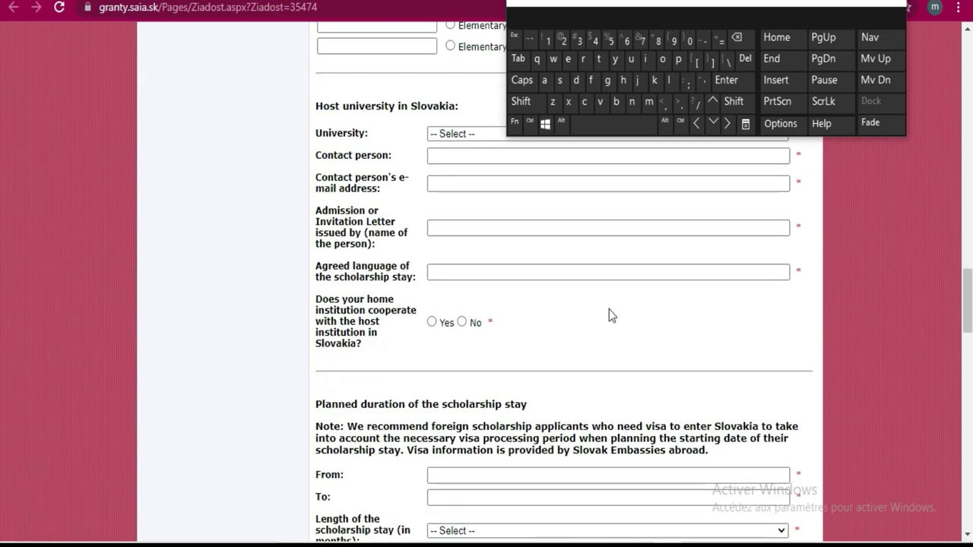
{"action": "scroll", "coordinate": [608, 309], "scroll_direction": "up", "scroll_amount": 6}
{"action": "scroll", "coordinate": [608, 313], "scroll_direction": "down", "scroll_amount": 5}
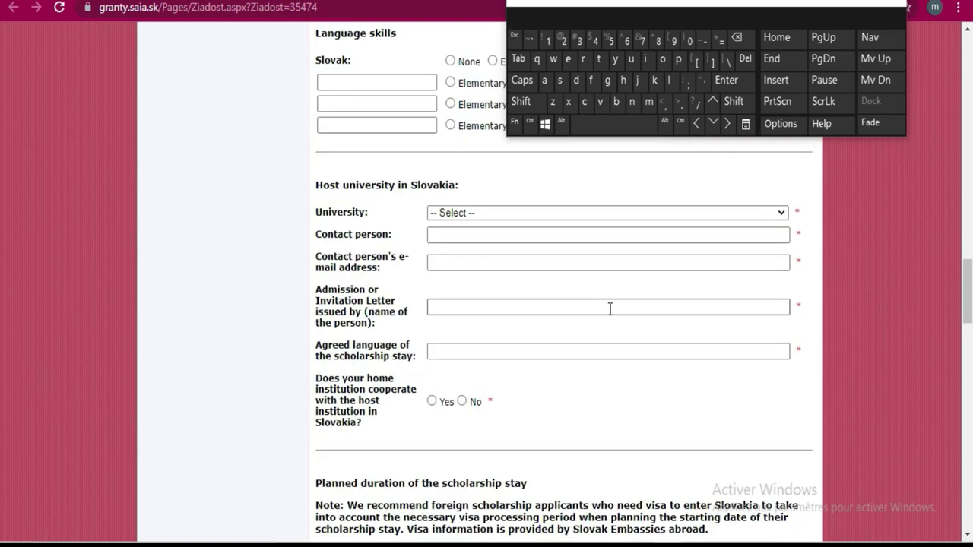
{"action": "scroll", "coordinate": [609, 307], "scroll_direction": "up", "scroll_amount": 8}
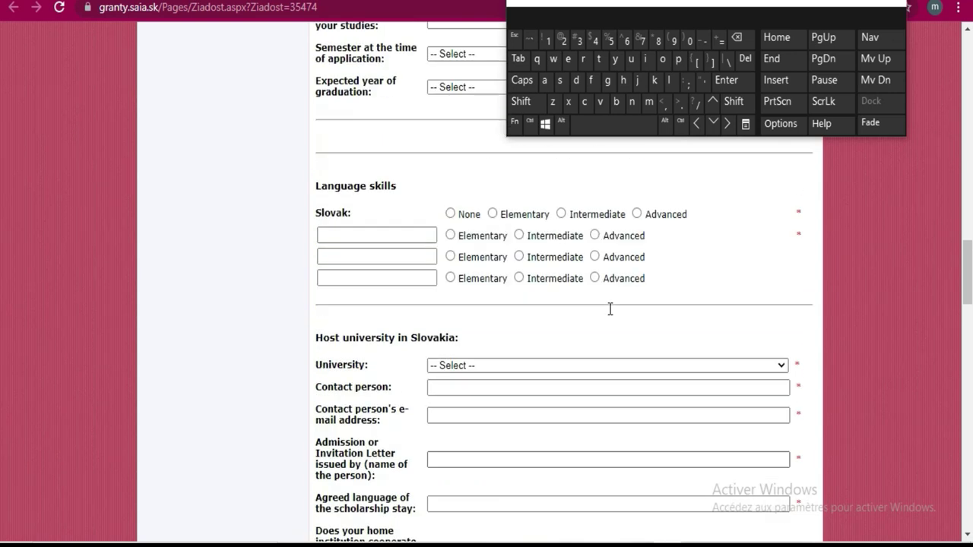
Step: Enter ufhb as the home university's name in the University field
{"action": "left_click", "coordinate": [439, 218]}
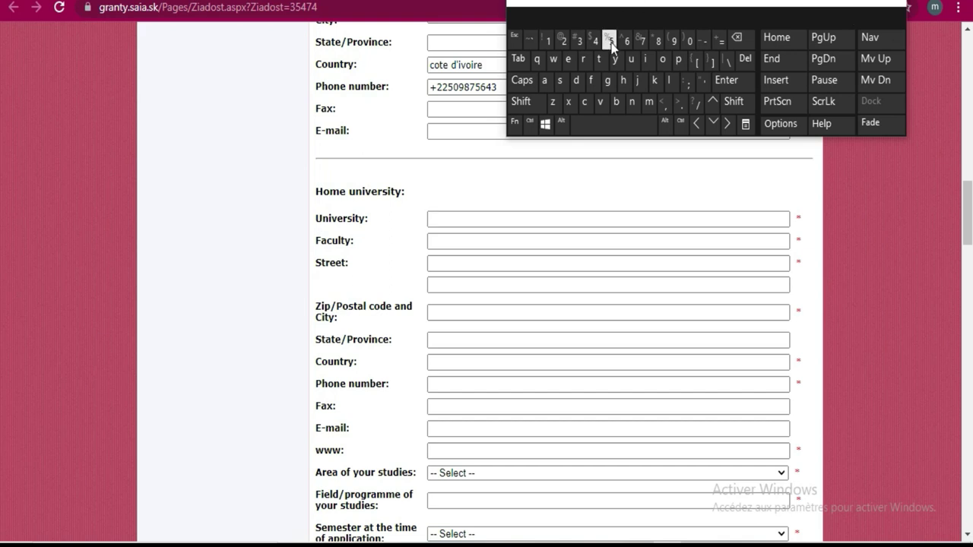
{"action": "left_click", "coordinate": [631, 66]}
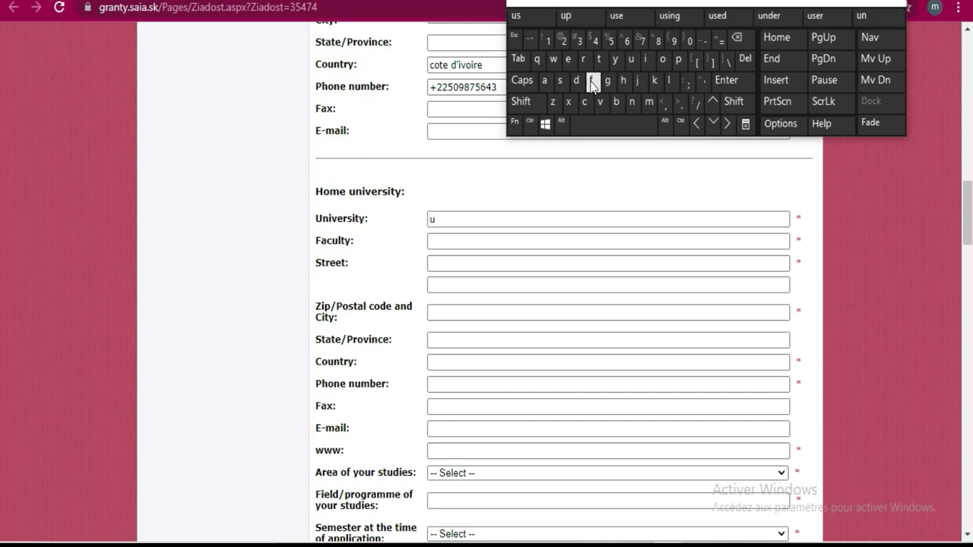
{"action": "left_click", "coordinate": [591, 81]}
{"action": "left_click", "coordinate": [461, 219]}
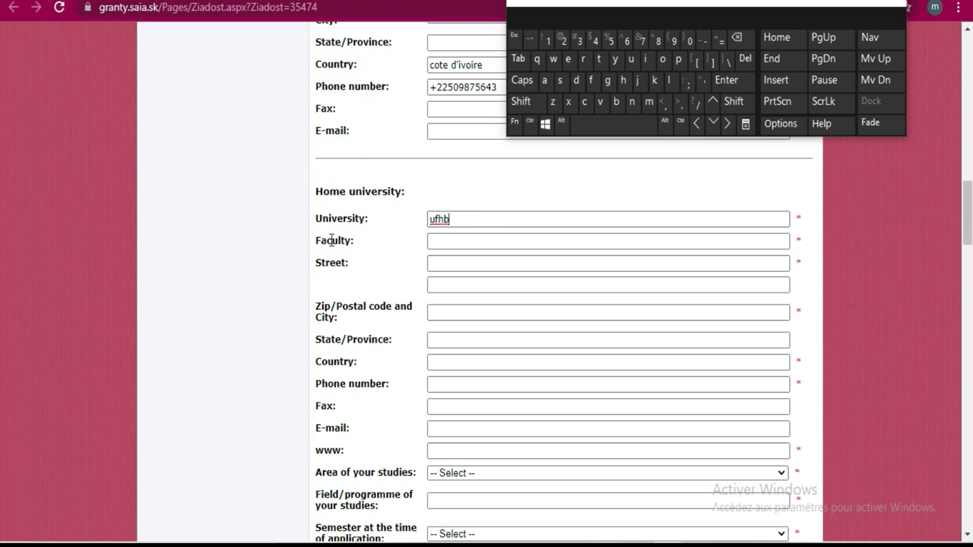
Step: Enter Mathematics and physics as the faculty at the home university
{"action": "left_click", "coordinate": [464, 243]}
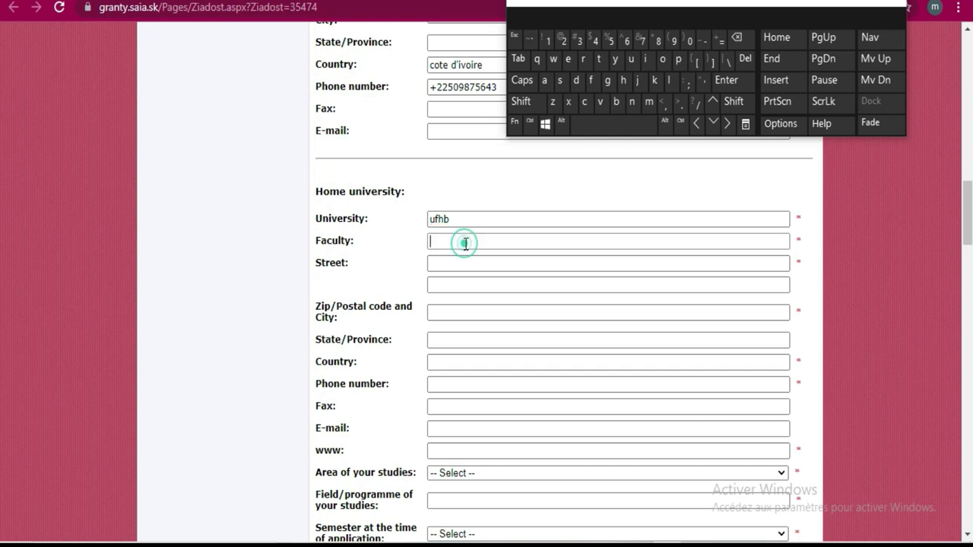
{"action": "left_click", "coordinate": [519, 103]}
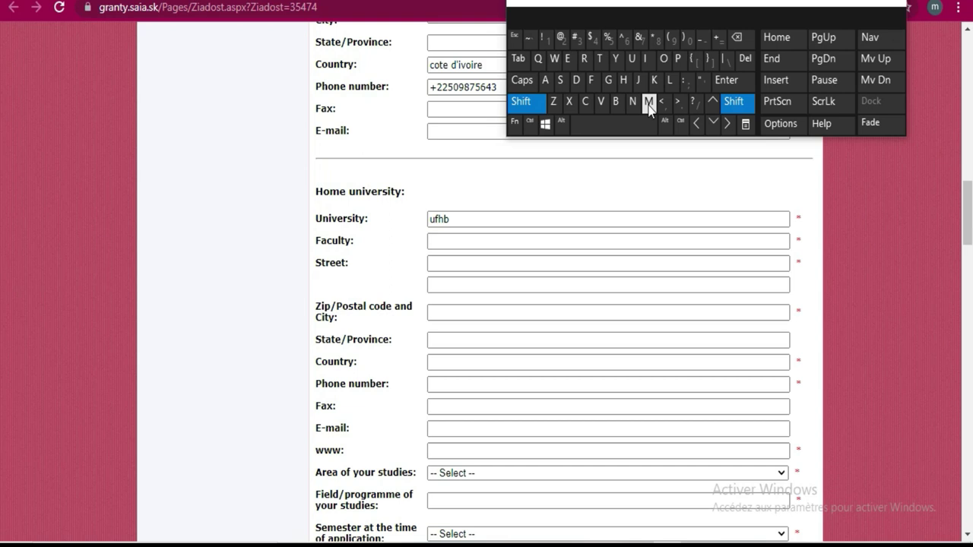
{"action": "left_click", "coordinate": [648, 104]}
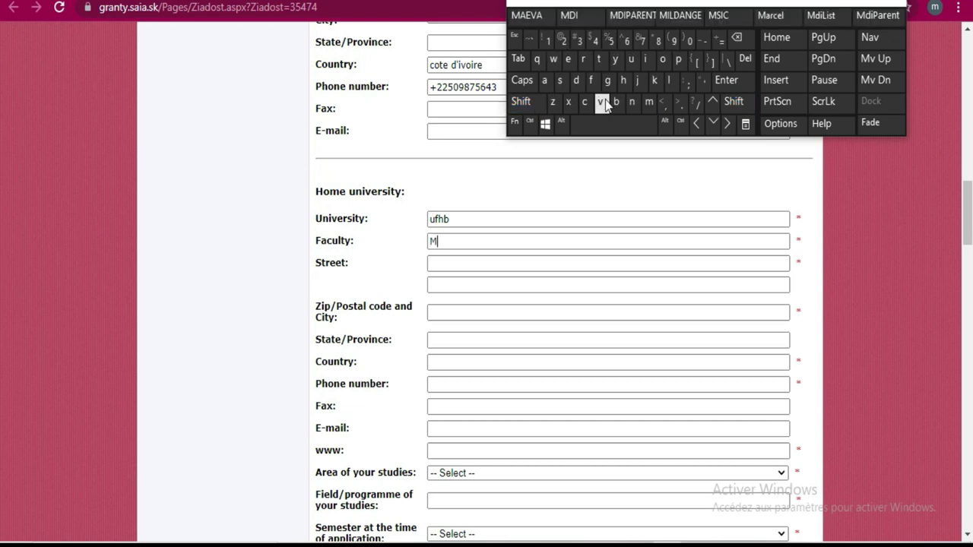
{"action": "left_click", "coordinate": [545, 81]}
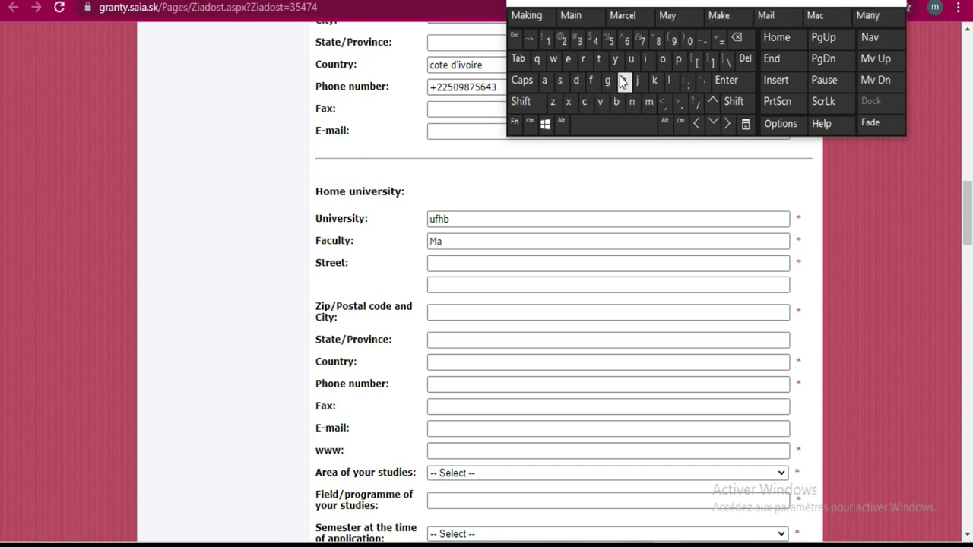
{"action": "left_click", "coordinate": [600, 61]}
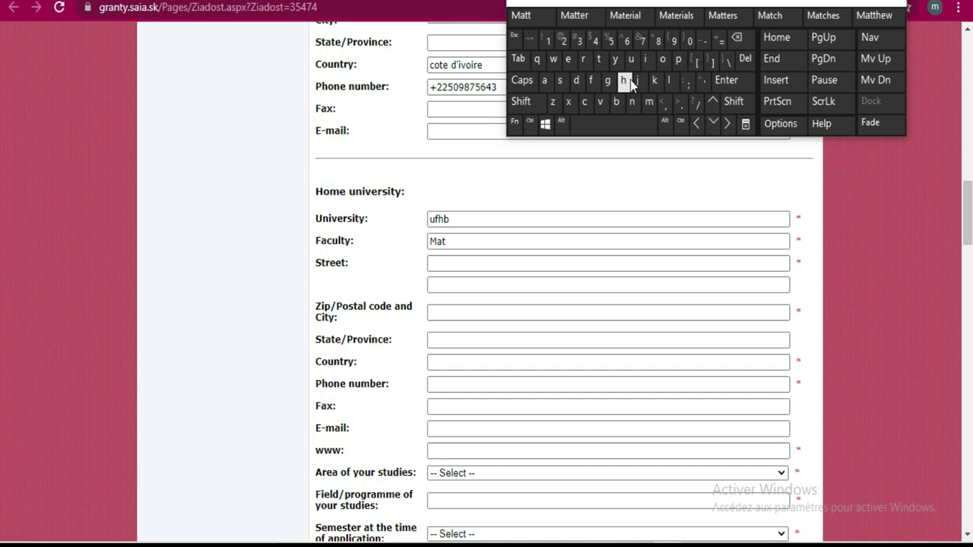
{"action": "left_click", "coordinate": [630, 80]}
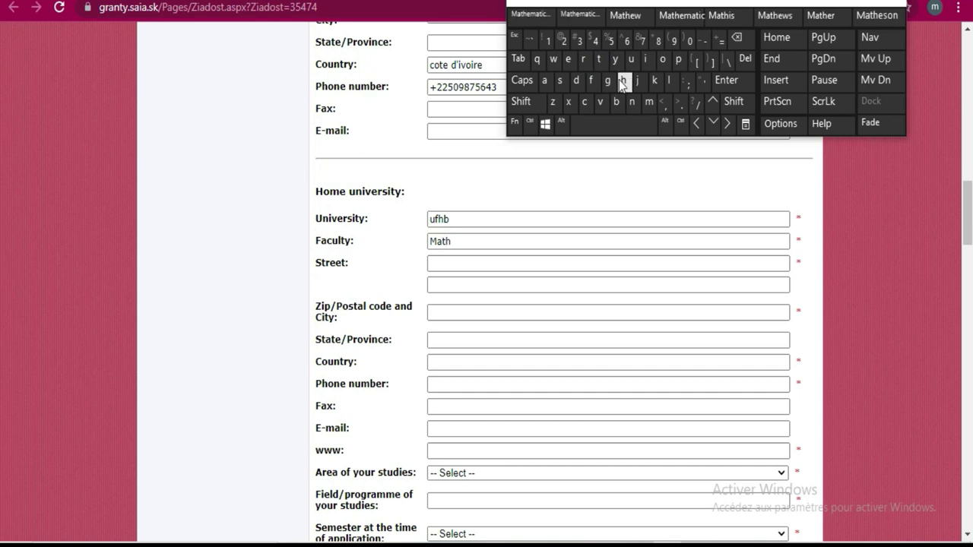
{"action": "left_click", "coordinate": [575, 62]}
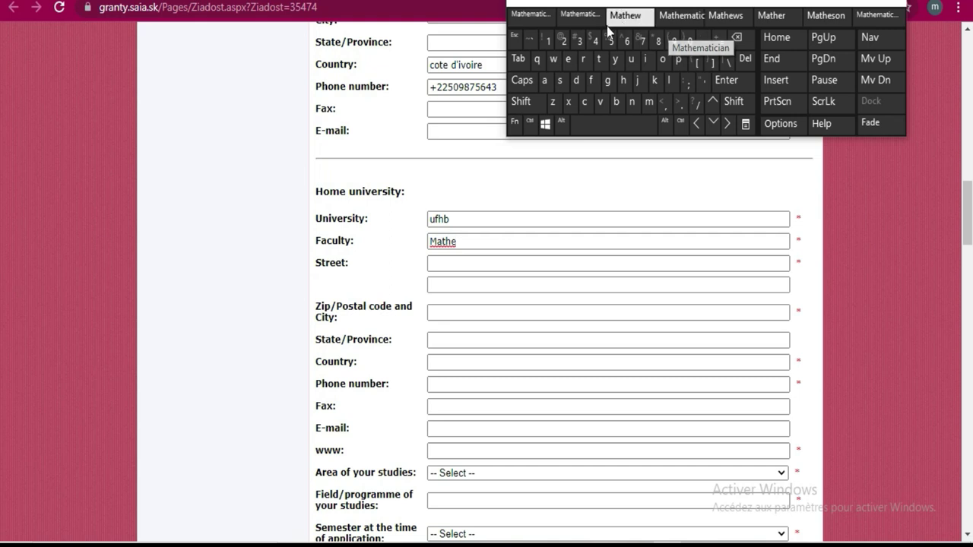
{"action": "left_click", "coordinate": [544, 17]}
{"action": "left_click", "coordinate": [545, 81]}
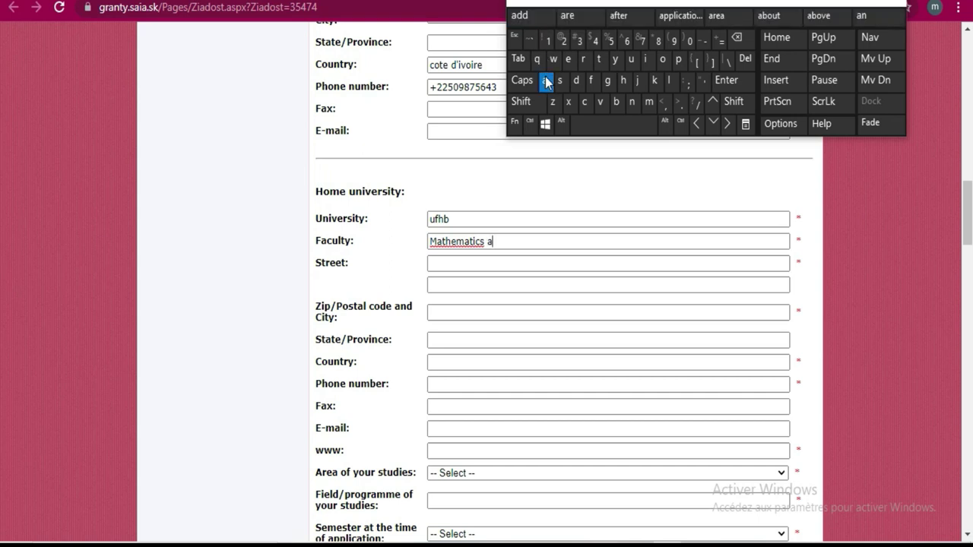
{"action": "left_click", "coordinate": [632, 101]}
{"action": "left_click", "coordinate": [578, 80]}
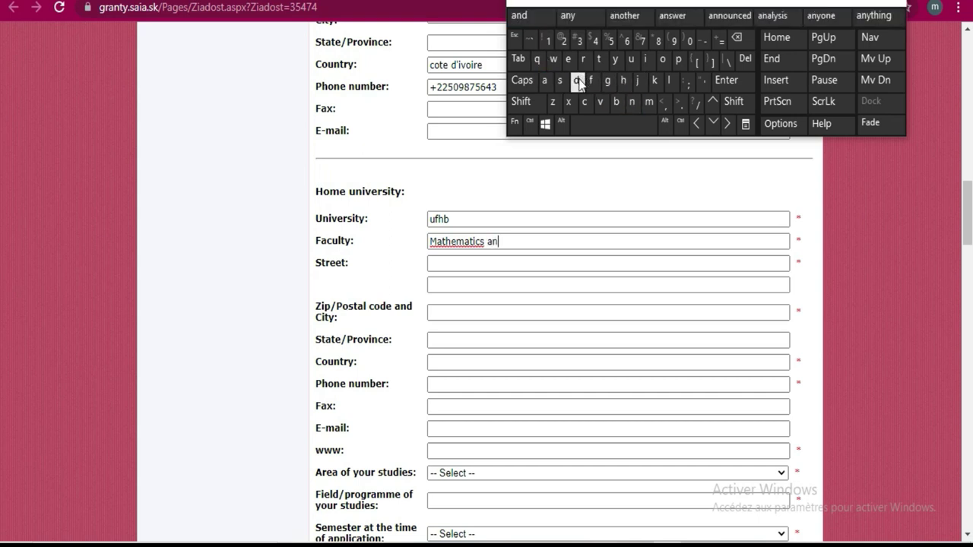
{"action": "left_click", "coordinate": [607, 126]}
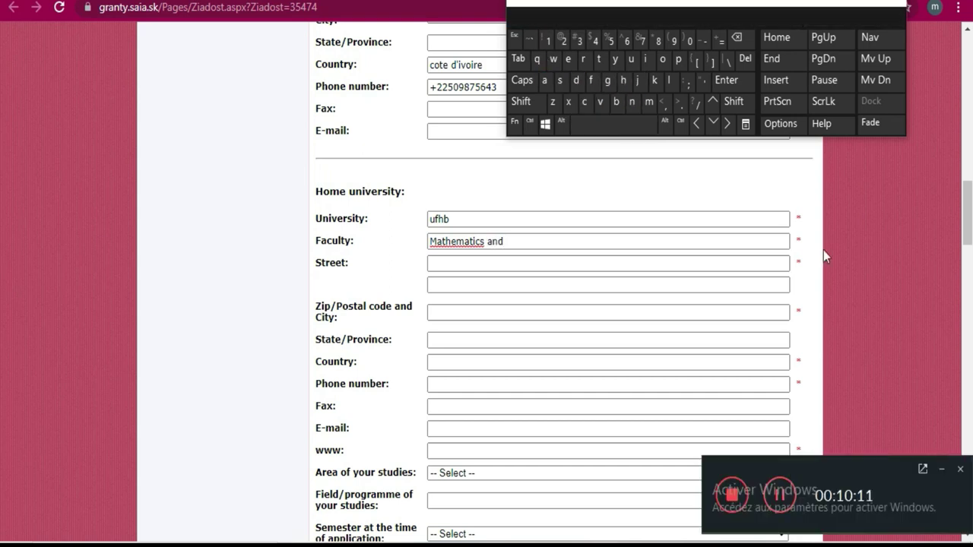
{"action": "left_click", "coordinate": [939, 469]}
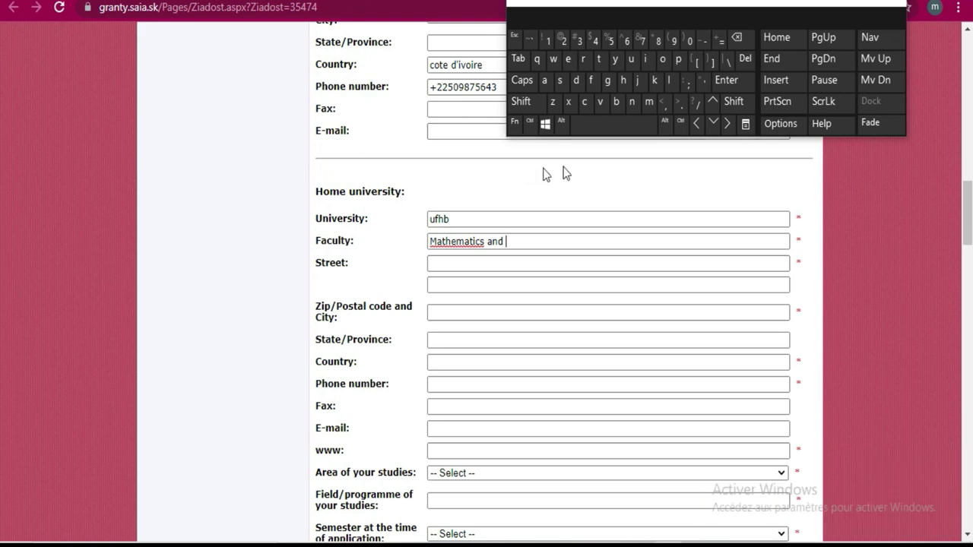
{"action": "left_click", "coordinate": [678, 60]}
{"action": "left_click", "coordinate": [621, 80]}
{"action": "left_click", "coordinate": [616, 61]}
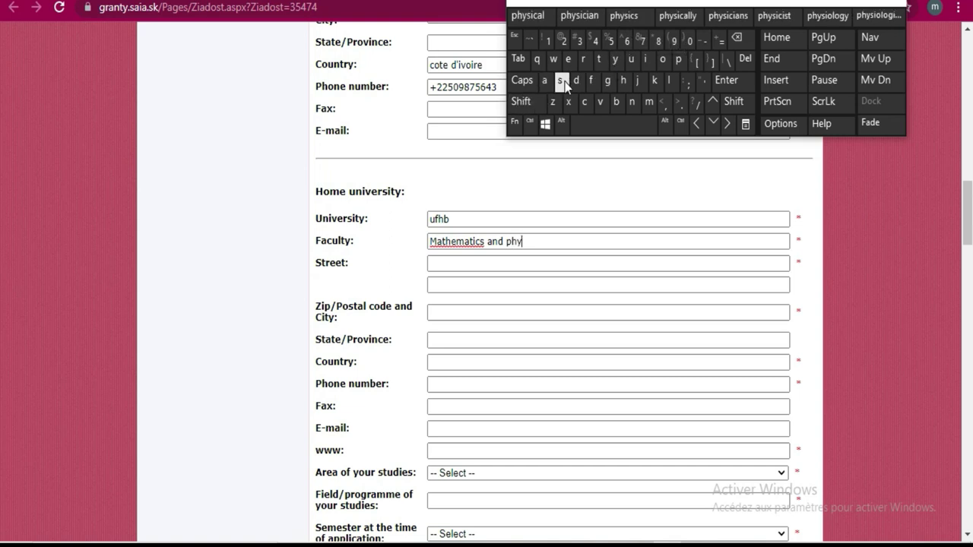
{"action": "left_click", "coordinate": [563, 80]}
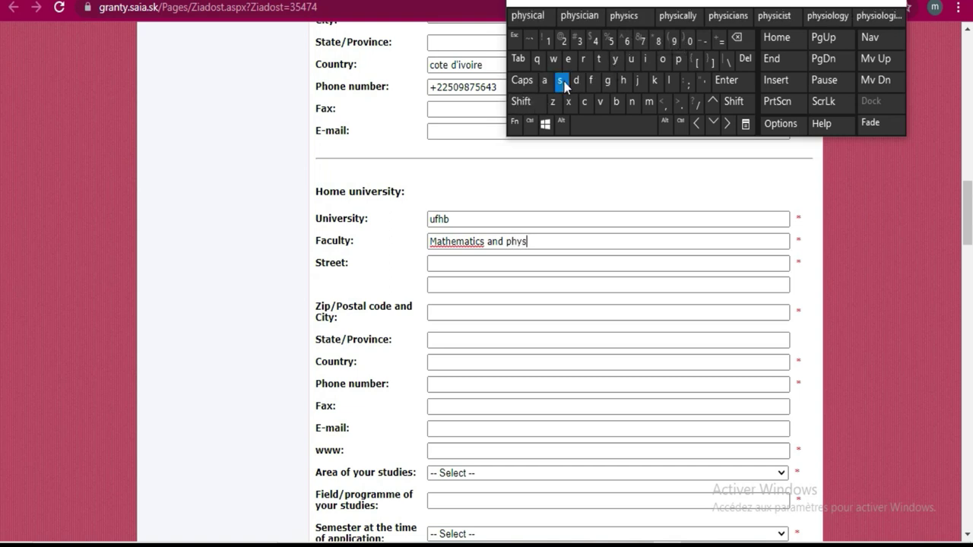
{"action": "left_click", "coordinate": [624, 15]}
Step: Enter the home university's street in the first line of the Street field
{"action": "left_click", "coordinate": [488, 262]}
{"action": "left_click", "coordinate": [486, 263]}
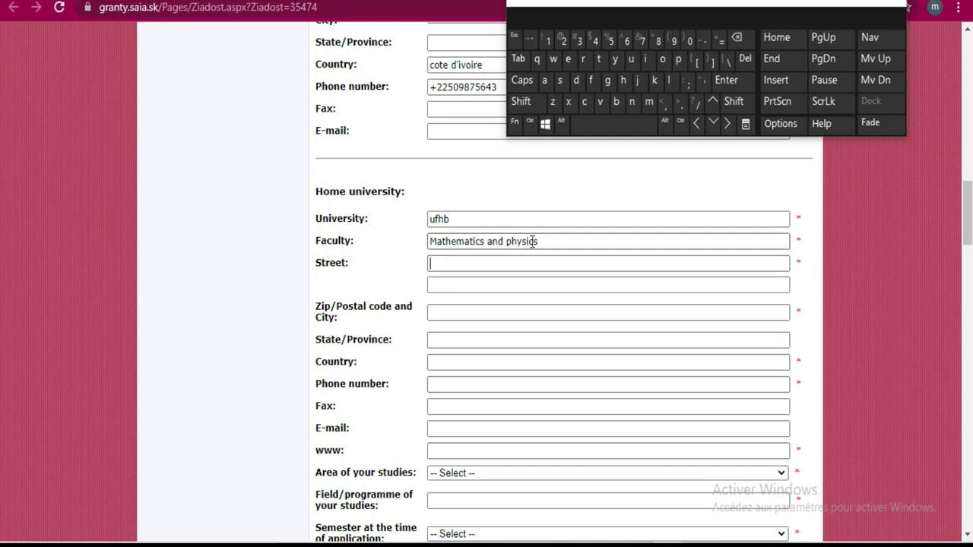
{"action": "left_click", "coordinate": [545, 81]}
{"action": "left_click", "coordinate": [631, 103]}
{"action": "left_click", "coordinate": [608, 81]}
{"action": "left_click", "coordinate": [582, 59]}
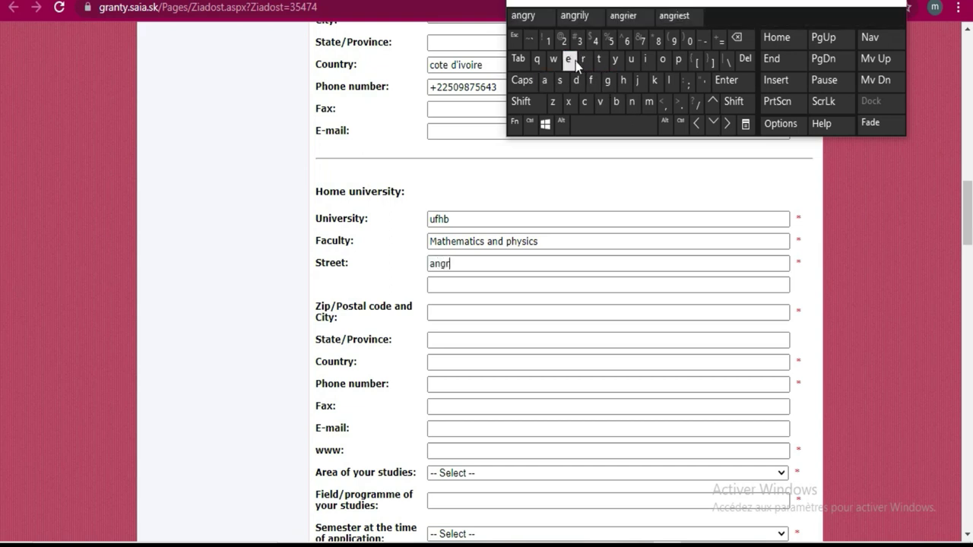
{"action": "left_click", "coordinate": [575, 61]}
Step: Leave the second street line empty and enter the home university's postal code in the Zip/Postal code and City field
{"action": "left_click", "coordinate": [450, 289]}
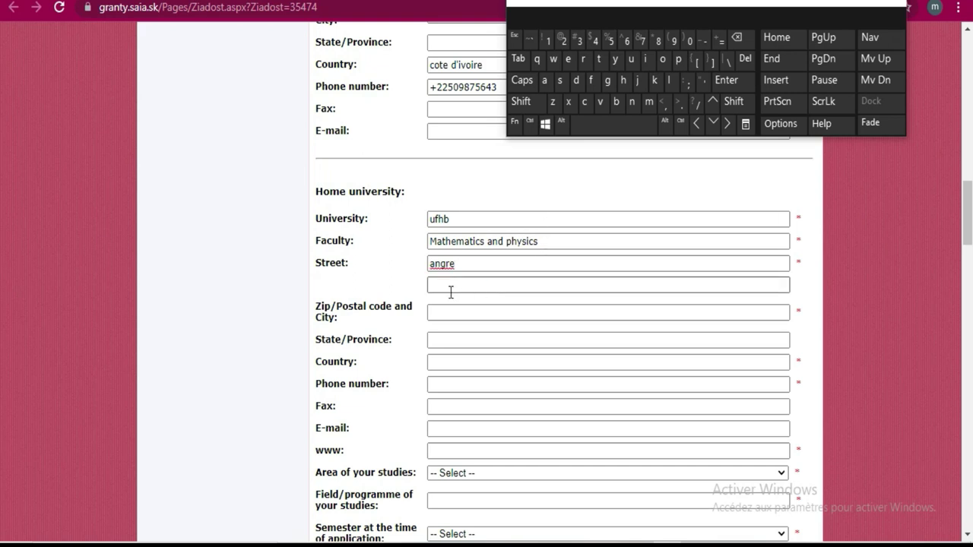
{"action": "left_click", "coordinate": [450, 313]}
{"action": "left_click", "coordinate": [451, 316]}
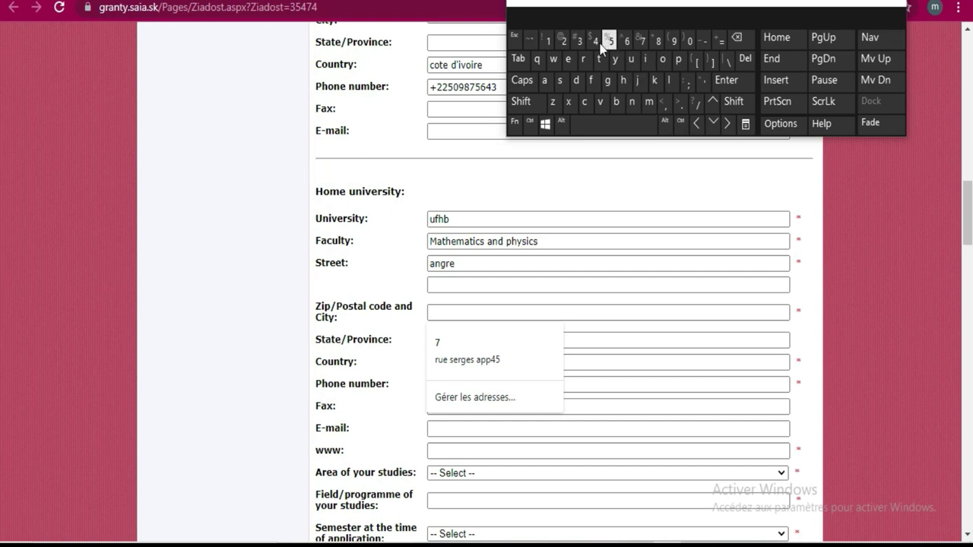
{"action": "left_click", "coordinate": [548, 42]}
{"action": "left_click", "coordinate": [562, 41]}
{"action": "left_click", "coordinate": [619, 41]}
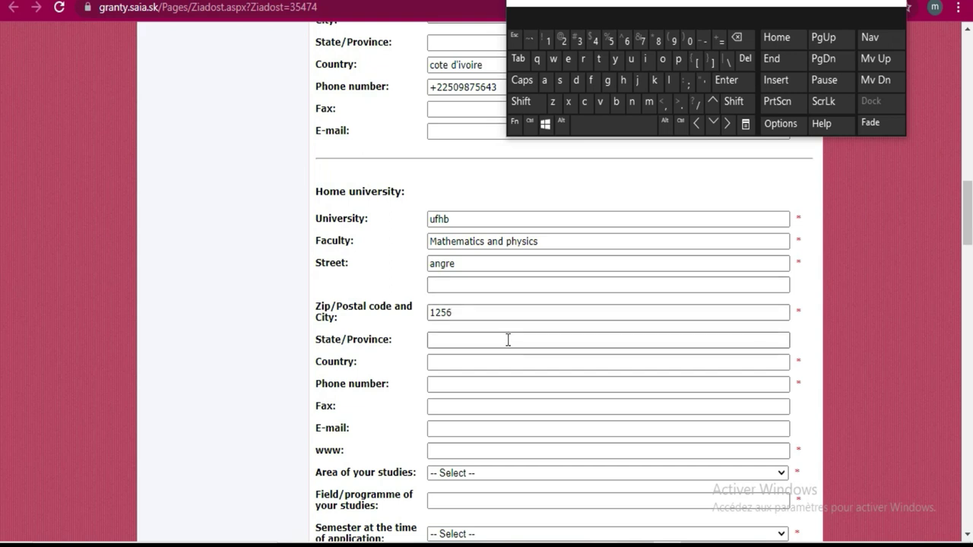
Step: Leave State/Province empty and enter Cote-d'ivoire as the home university's country
{"action": "left_click", "coordinate": [461, 361]}
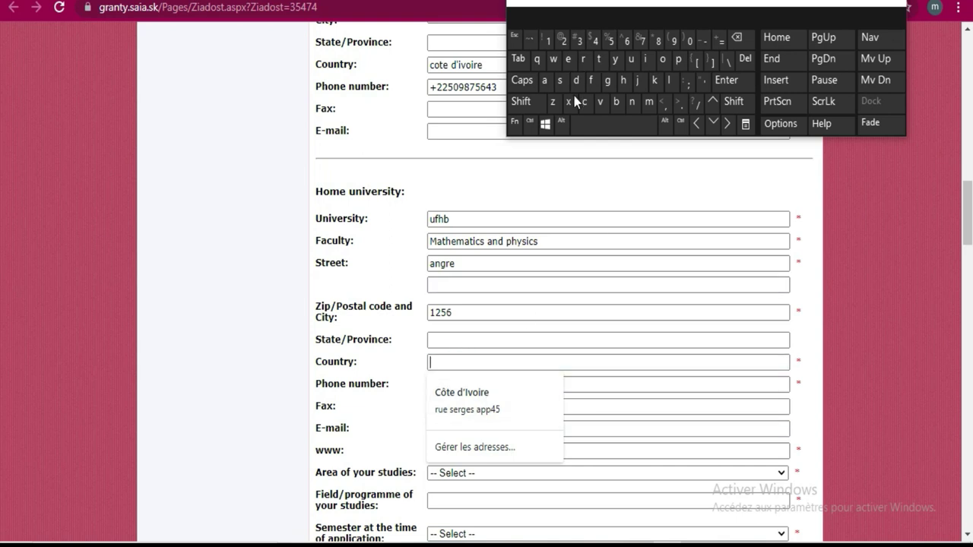
{"action": "left_click", "coordinate": [539, 101]}
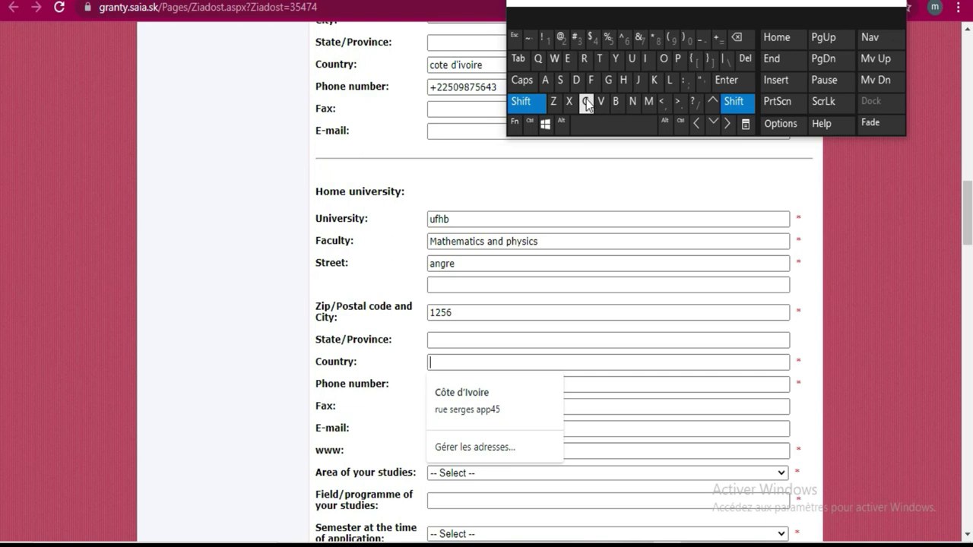
{"action": "left_click", "coordinate": [586, 101]}
{"action": "left_click", "coordinate": [662, 59]}
{"action": "left_click", "coordinate": [601, 61]}
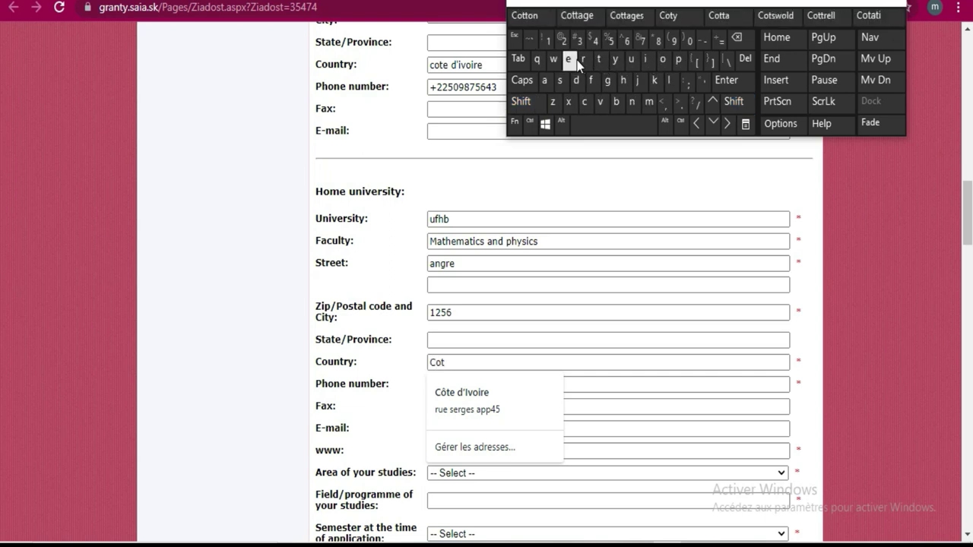
{"action": "left_click", "coordinate": [575, 60]}
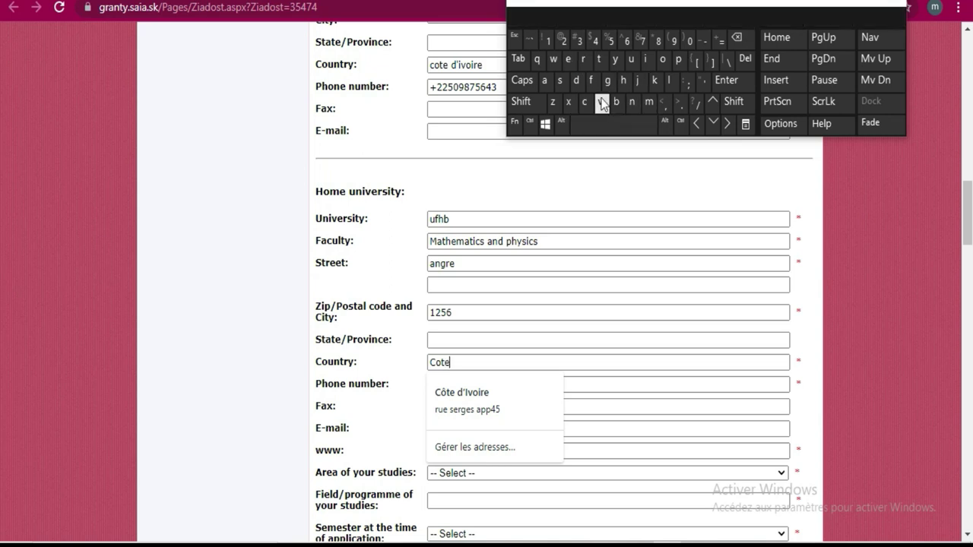
{"action": "left_click", "coordinate": [706, 44]}
{"action": "left_click", "coordinate": [582, 80]}
{"action": "left_click", "coordinate": [703, 81]}
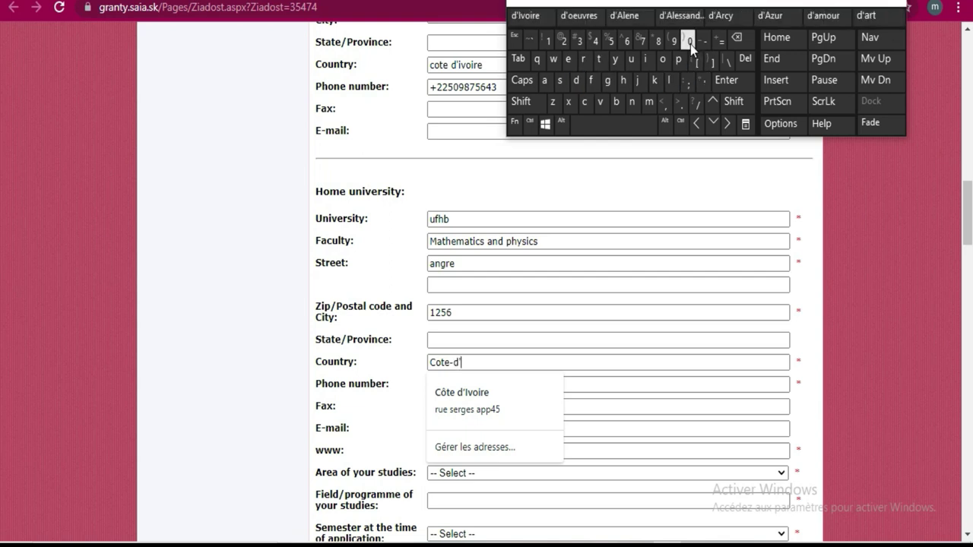
{"action": "left_click", "coordinate": [645, 64]}
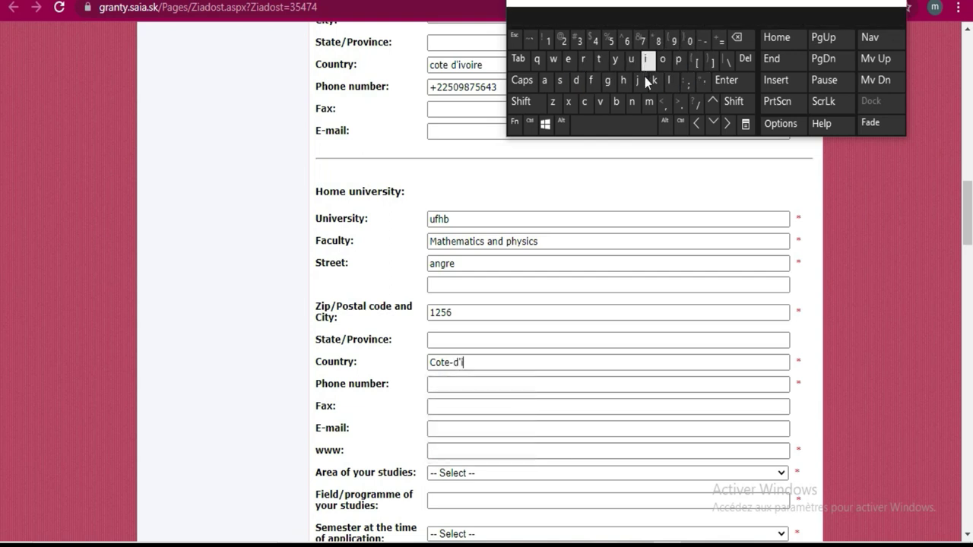
{"action": "left_click", "coordinate": [600, 104]}
{"action": "left_click", "coordinate": [662, 60]}
{"action": "left_click", "coordinate": [645, 60]}
{"action": "left_click", "coordinate": [568, 61]}
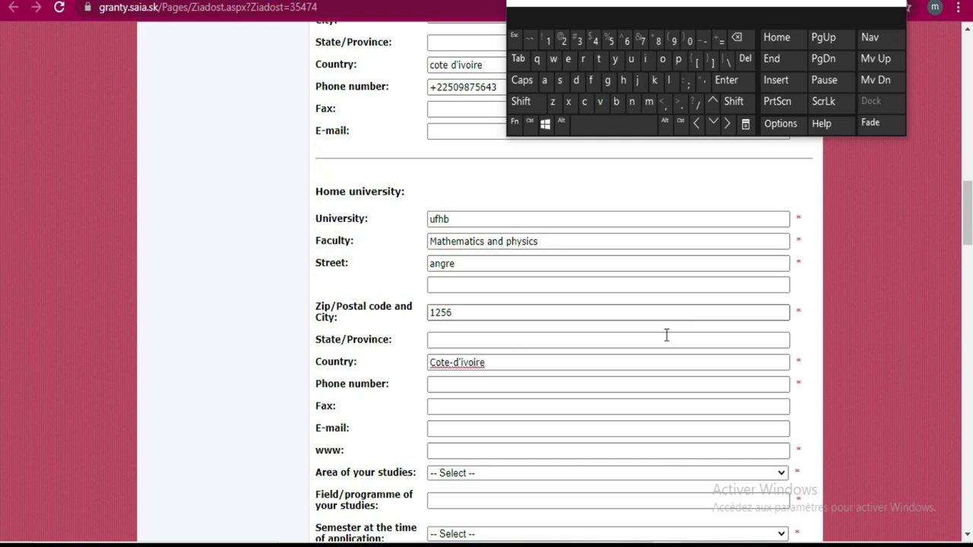
Step: Enter the home university's phone number with the international country code
{"action": "left_click", "coordinate": [608, 386]}
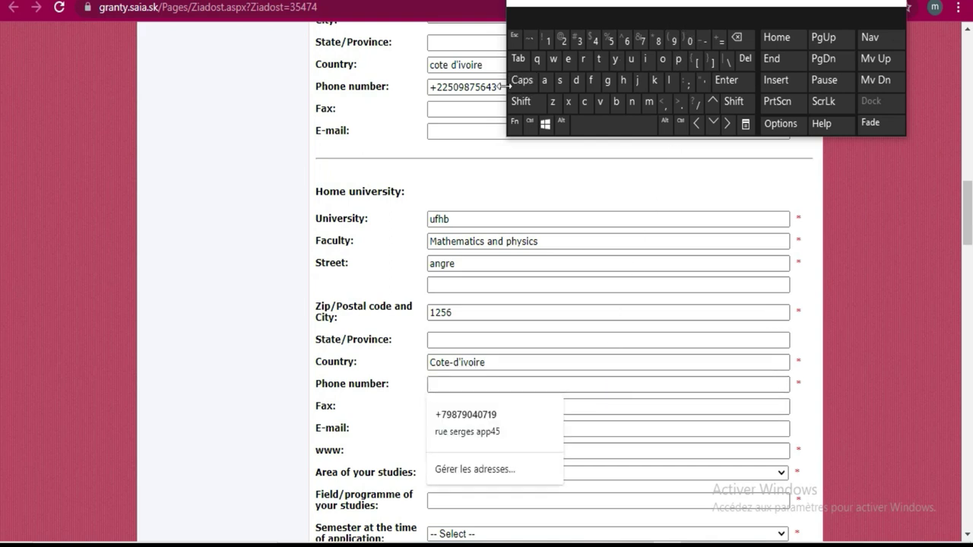
{"action": "left_click", "coordinate": [528, 104]}
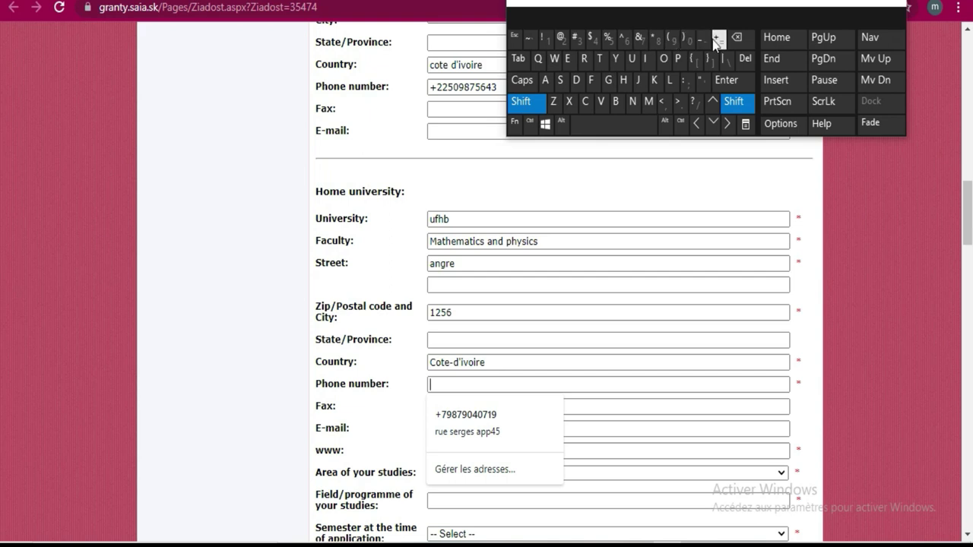
{"action": "left_click", "coordinate": [712, 40]}
{"action": "left_click", "coordinate": [562, 42]}
{"action": "left_click", "coordinate": [562, 42]}
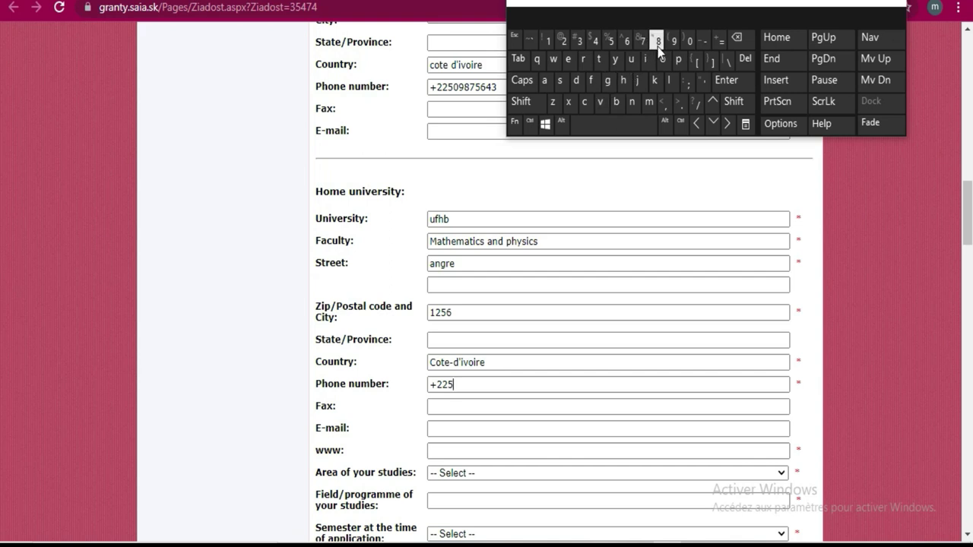
{"action": "left_click", "coordinate": [692, 44]}
{"action": "left_click", "coordinate": [642, 43]}
{"action": "left_click", "coordinate": [610, 42]}
{"action": "left_click", "coordinate": [627, 43]}
{"action": "left_click", "coordinate": [598, 42]}
{"action": "left_click", "coordinate": [608, 42]}
Step: Leave the home university's Fax and E-mail empty and enter ufhb.ci as its website
{"action": "left_click", "coordinate": [482, 451]}
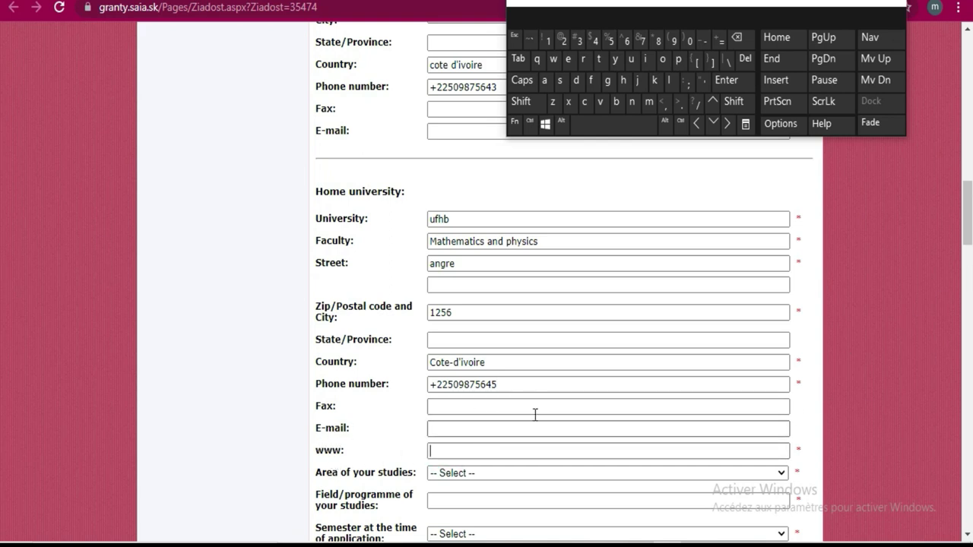
{"action": "left_click", "coordinate": [631, 61]}
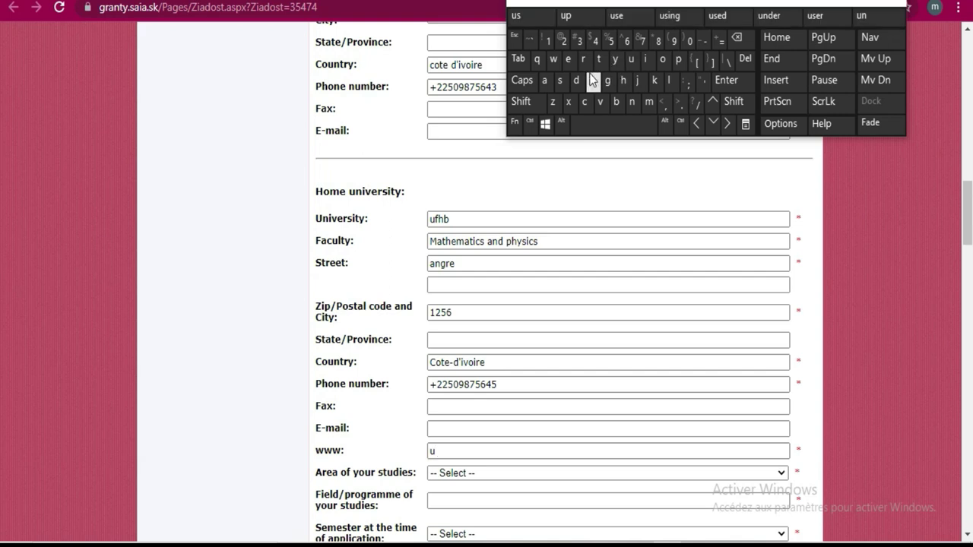
{"action": "left_click", "coordinate": [591, 80]}
{"action": "left_click", "coordinate": [623, 81]}
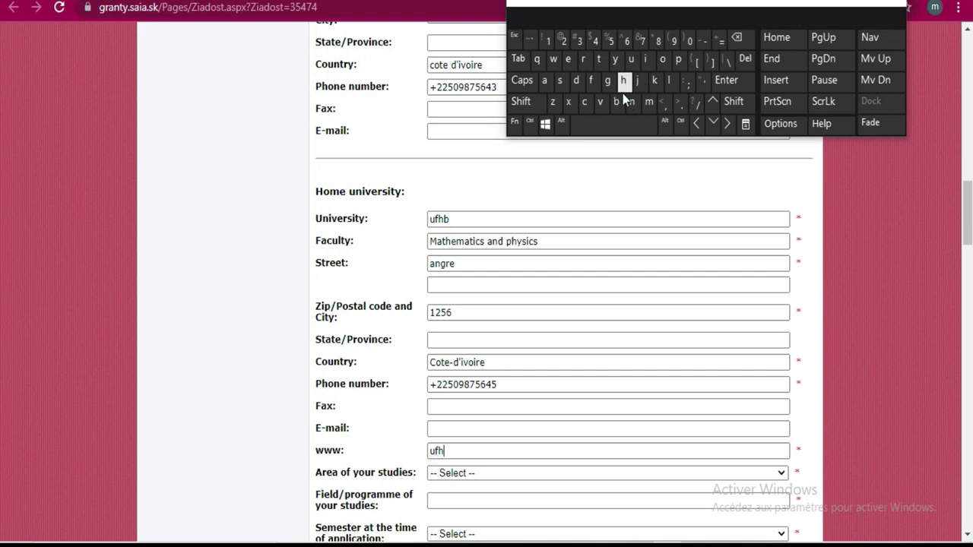
{"action": "left_click", "coordinate": [682, 104]}
{"action": "left_click", "coordinate": [584, 102]}
{"action": "left_click", "coordinate": [647, 60]}
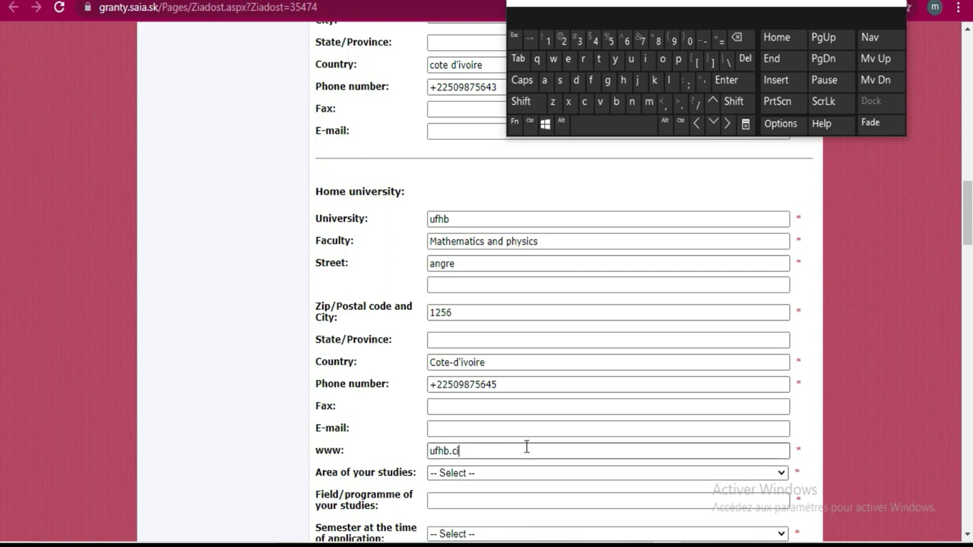
Step: Set the area of studies to Technical Sciences with Informatics and Communication Technologies as its subfield
{"action": "scroll", "coordinate": [508, 449], "scroll_direction": "down", "scroll_amount": 1}
{"action": "left_click", "coordinate": [497, 392]}
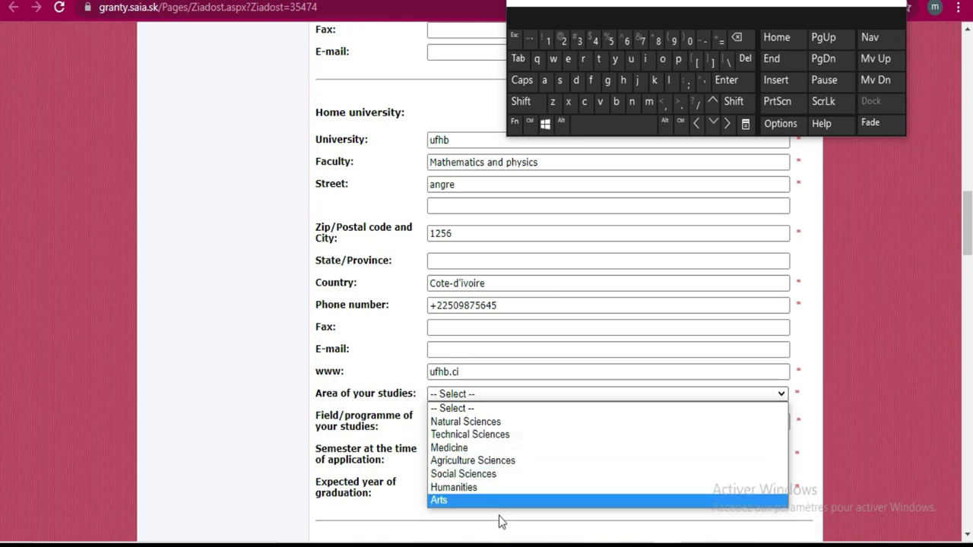
{"action": "left_click", "coordinate": [488, 436]}
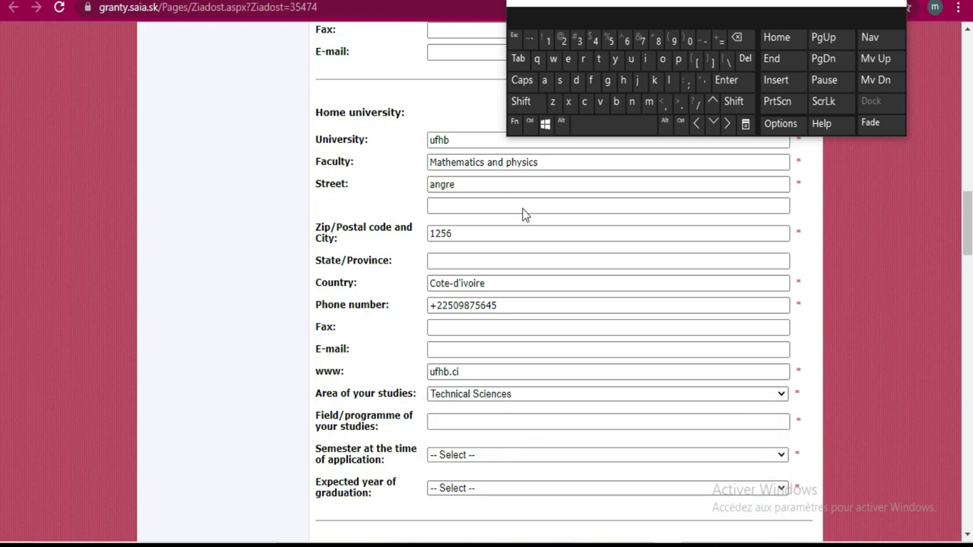
{"action": "left_click", "coordinate": [530, 416]}
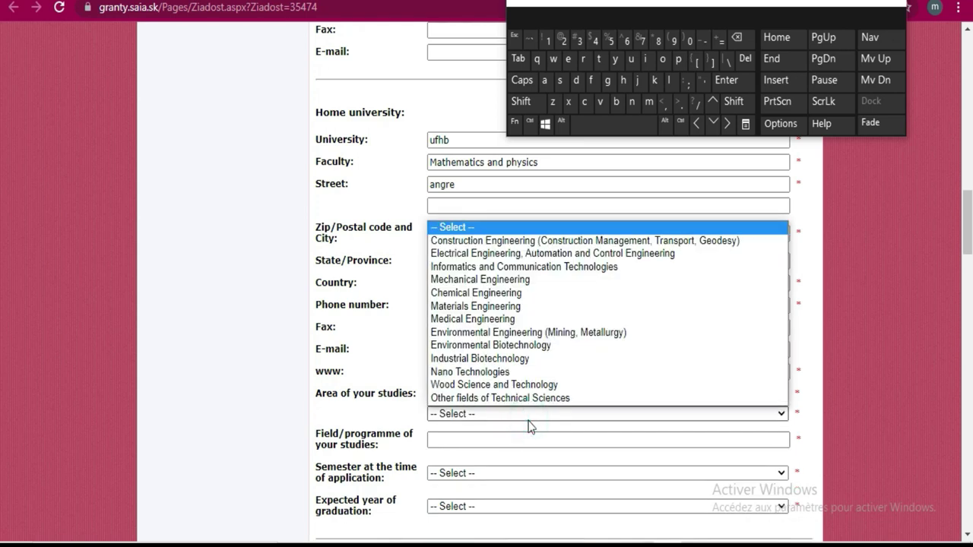
{"action": "left_click", "coordinate": [381, 415]}
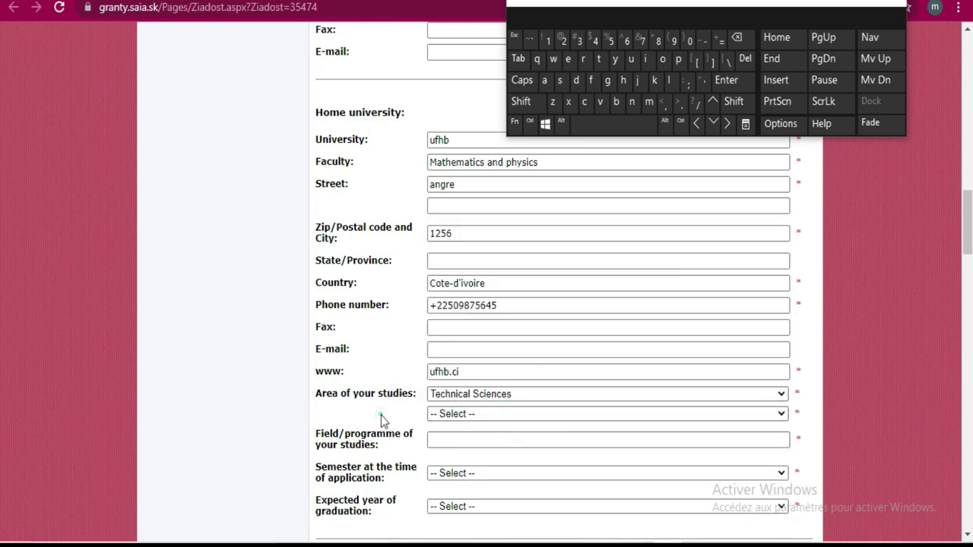
{"action": "left_click", "coordinate": [453, 414]}
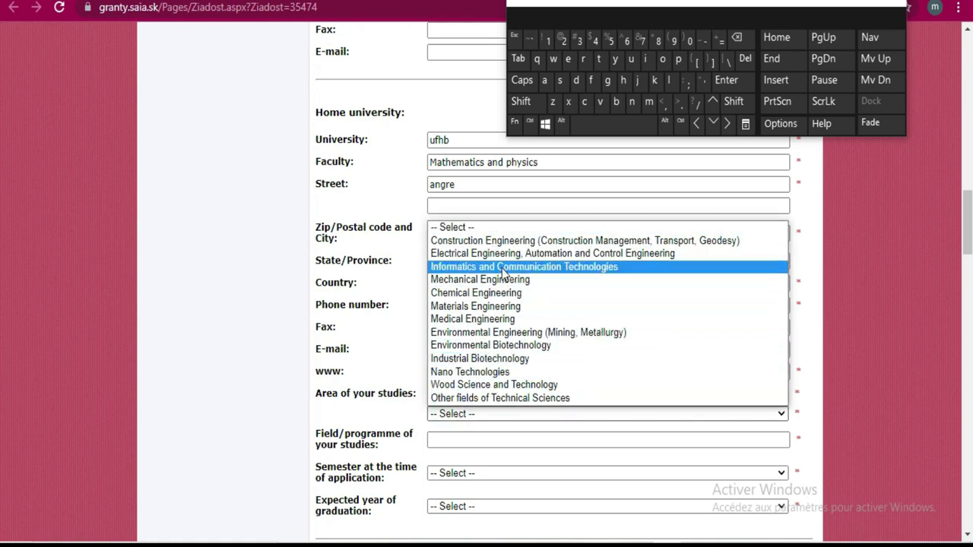
{"action": "key", "text": "Up"}
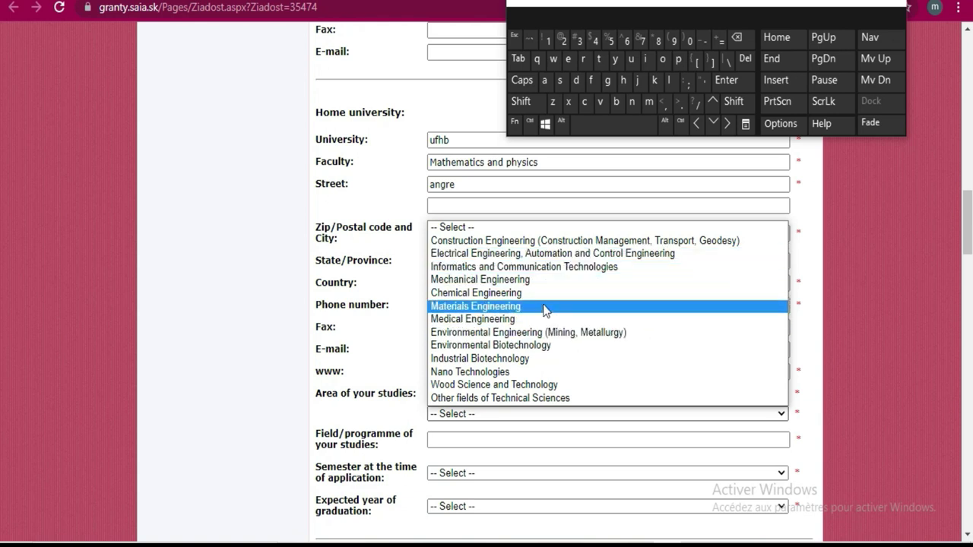
{"action": "left_click", "coordinate": [530, 267]}
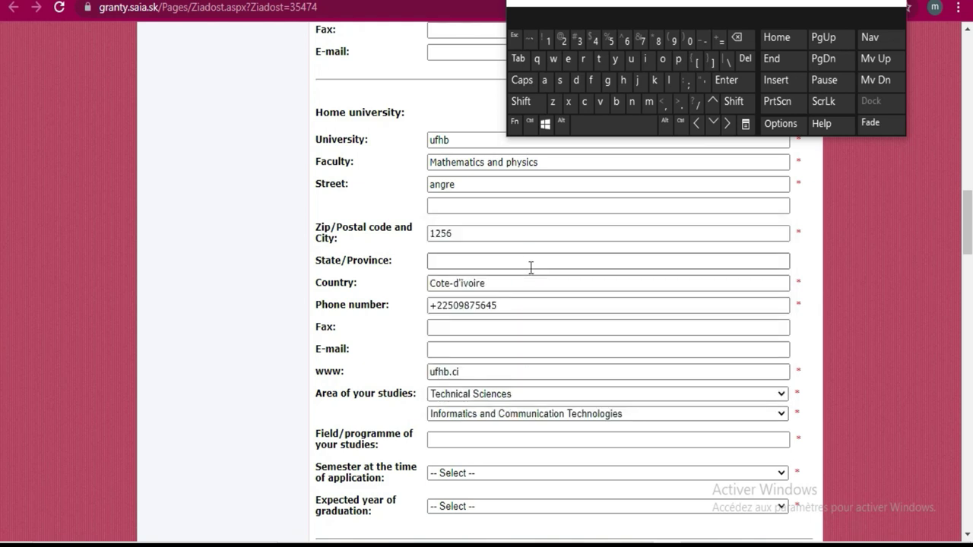
{"action": "left_click", "coordinate": [734, 414]}
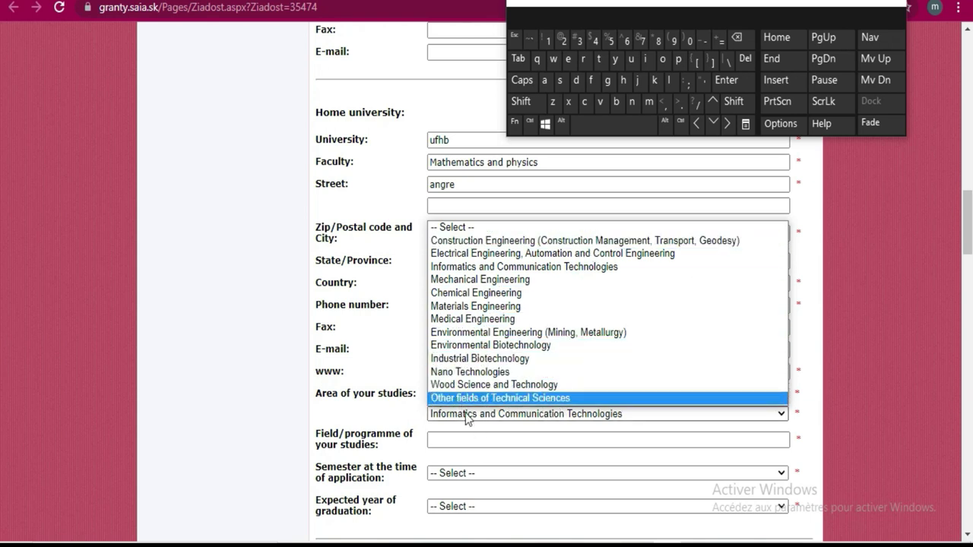
{"action": "left_click", "coordinate": [452, 438]}
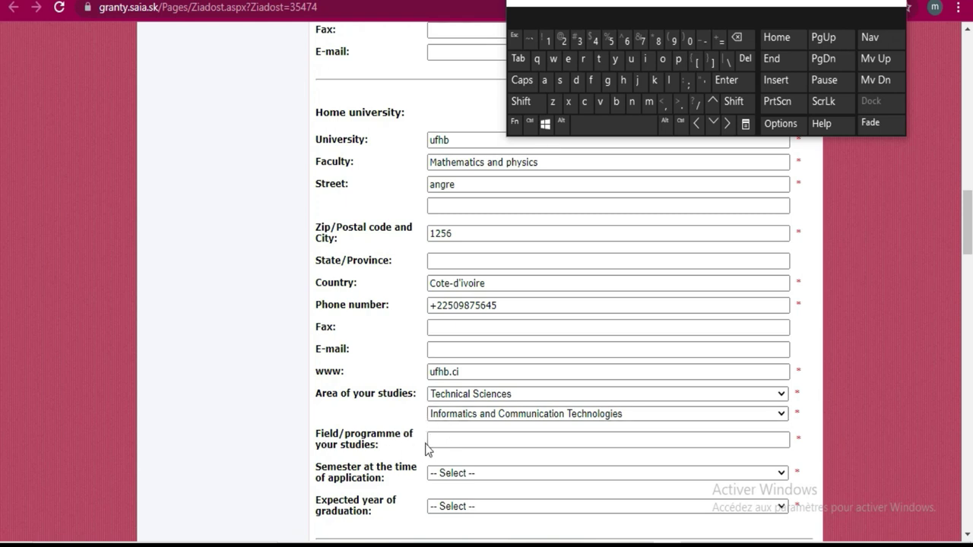
Step: Enter Mathematics as the field/programme of studies
{"action": "left_click", "coordinate": [539, 441]}
{"action": "left_click", "coordinate": [526, 101]}
{"action": "left_click", "coordinate": [650, 102]}
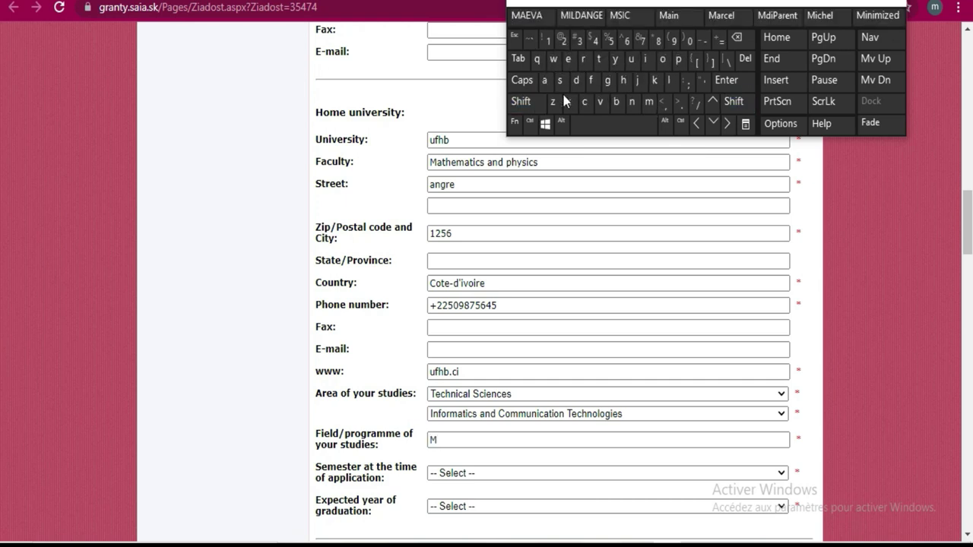
{"action": "left_click", "coordinate": [545, 82]}
{"action": "left_click", "coordinate": [599, 61]}
{"action": "left_click", "coordinate": [622, 80]}
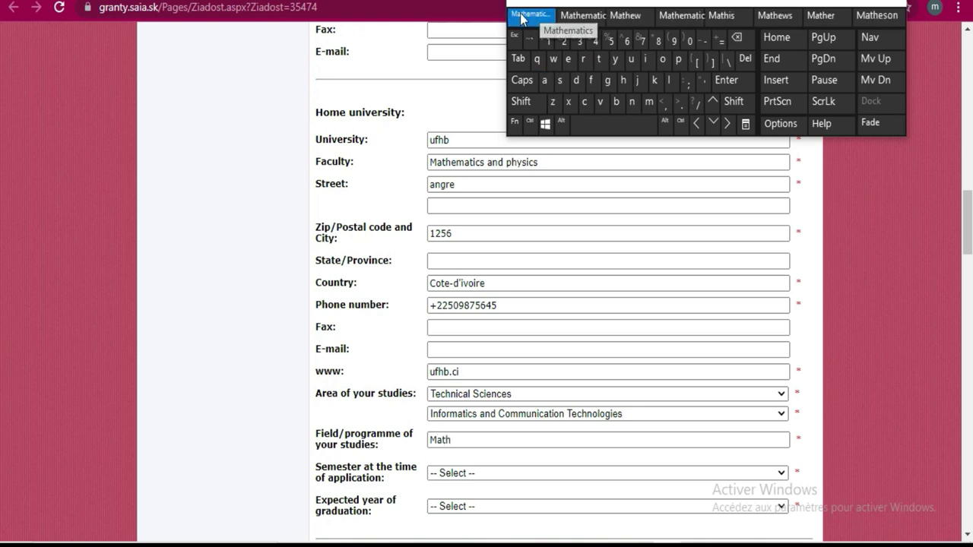
{"action": "left_click", "coordinate": [521, 17]}
Step: Set the semester at the time of application to 1 and the expected year of graduation to 2024/2025
{"action": "scroll", "coordinate": [644, 388], "scroll_direction": "down", "scroll_amount": 2}
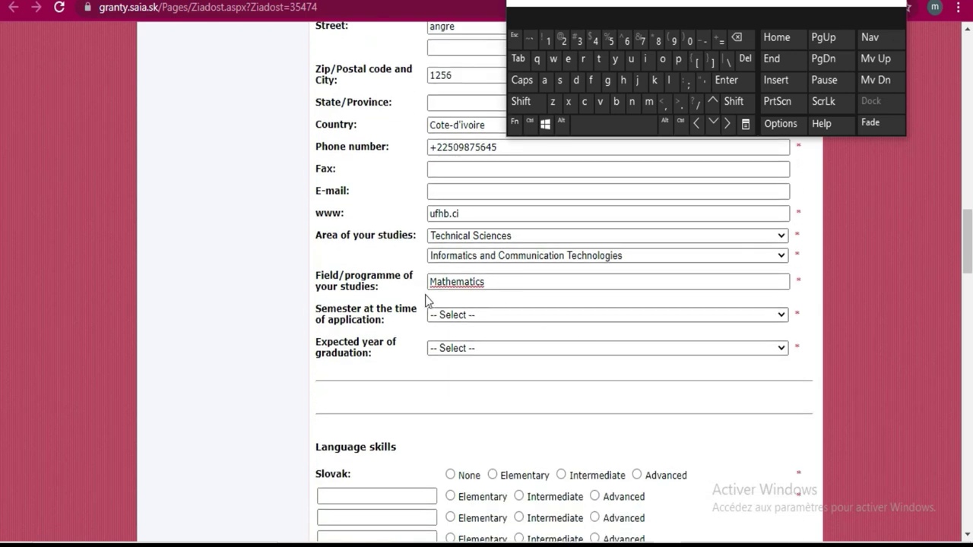
{"action": "scroll", "coordinate": [515, 304], "scroll_direction": "down", "scroll_amount": 5}
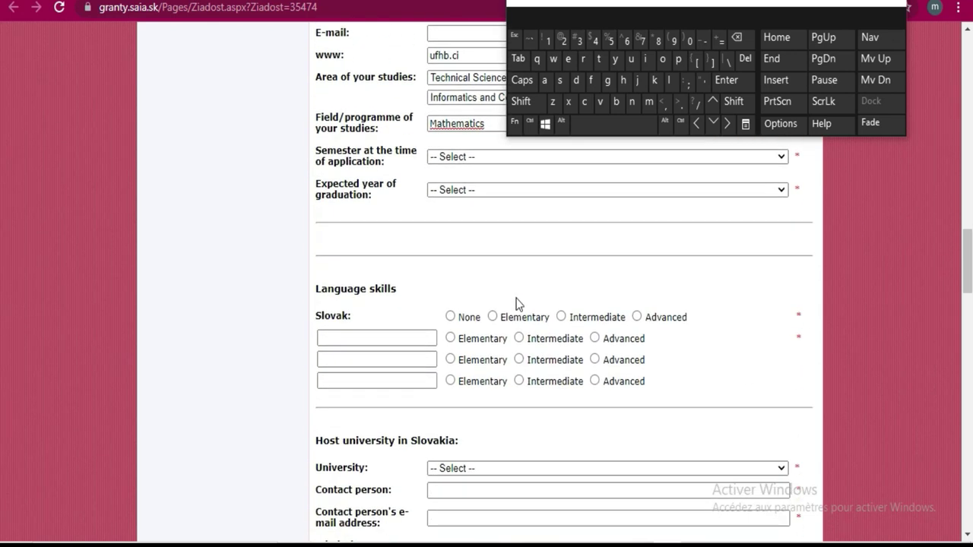
{"action": "scroll", "coordinate": [515, 304], "scroll_direction": "up", "scroll_amount": 5}
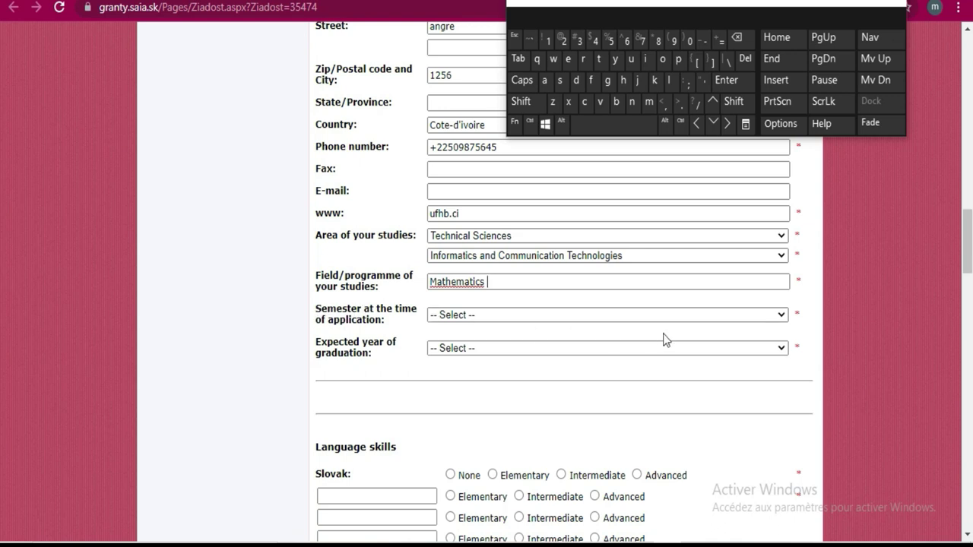
{"action": "left_click", "coordinate": [647, 315]}
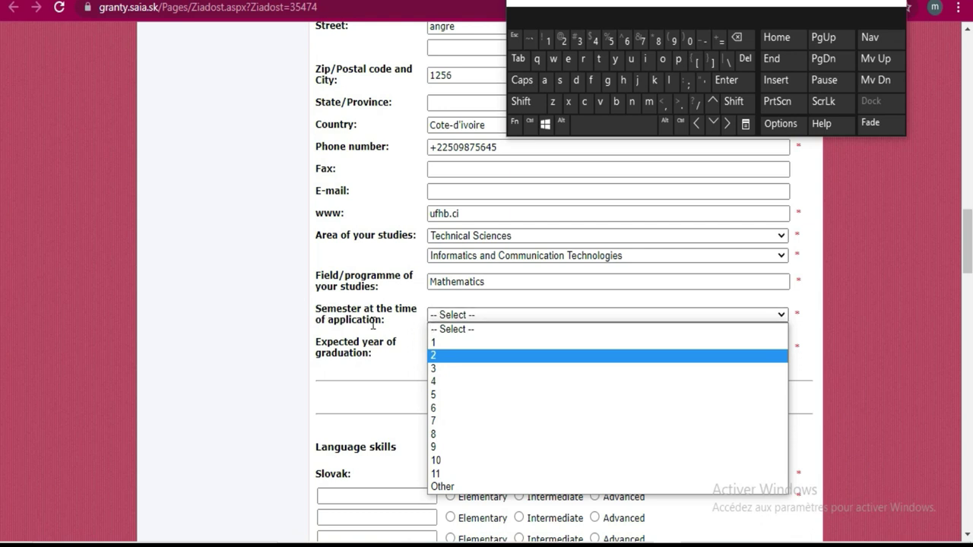
{"action": "left_click", "coordinate": [456, 344]}
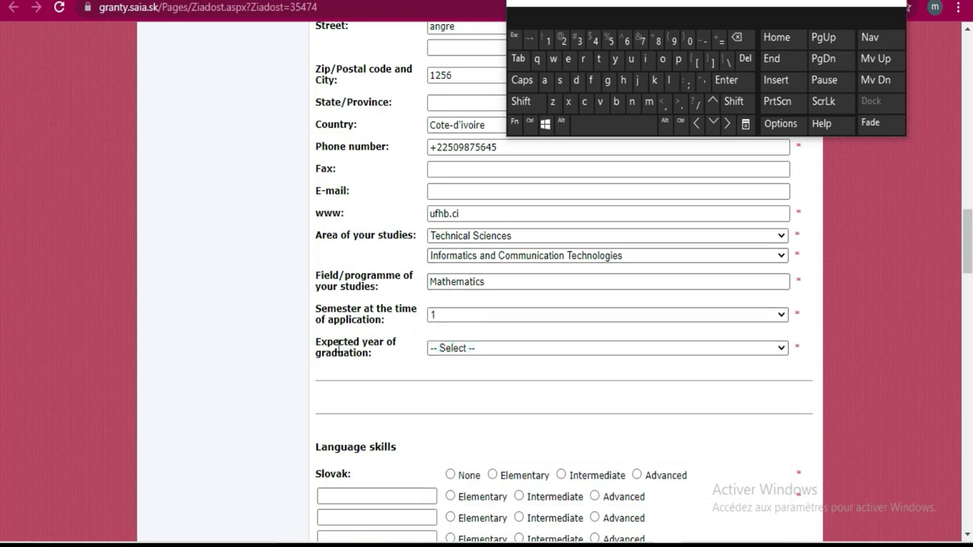
{"action": "left_click", "coordinate": [627, 353]}
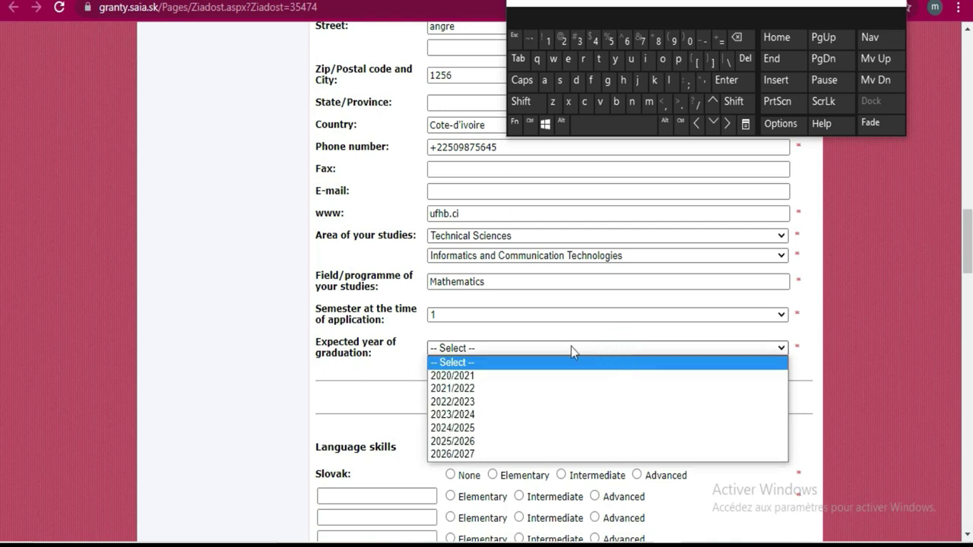
{"action": "left_click", "coordinate": [503, 428]}
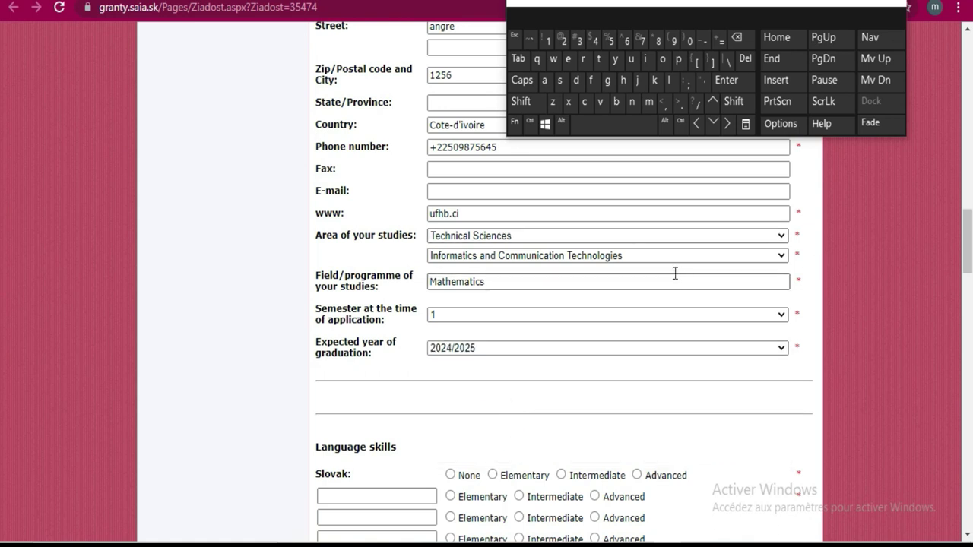
Step: Set the Slovak language skill level to None
{"action": "scroll", "coordinate": [629, 277], "scroll_direction": "down", "scroll_amount": 2}
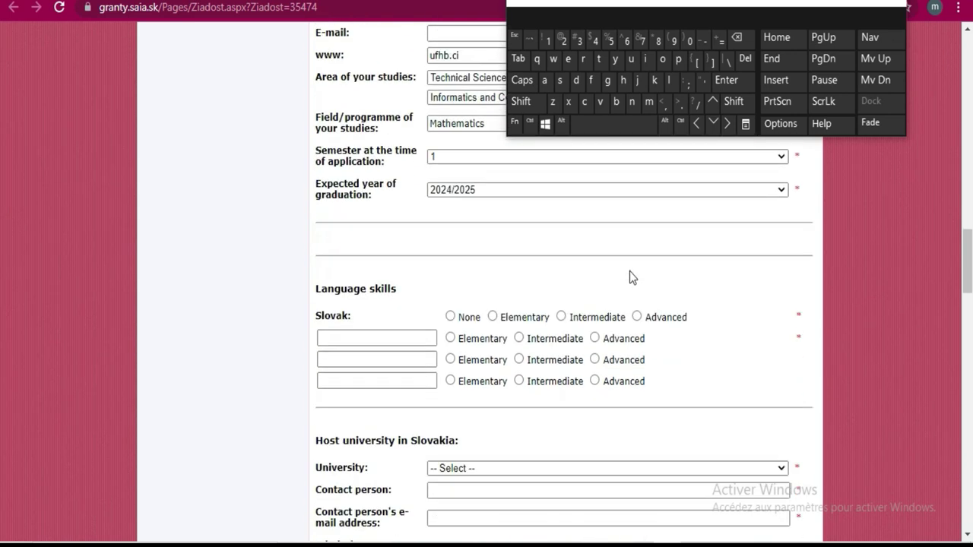
{"action": "scroll", "coordinate": [629, 277], "scroll_direction": "up", "scroll_amount": 1}
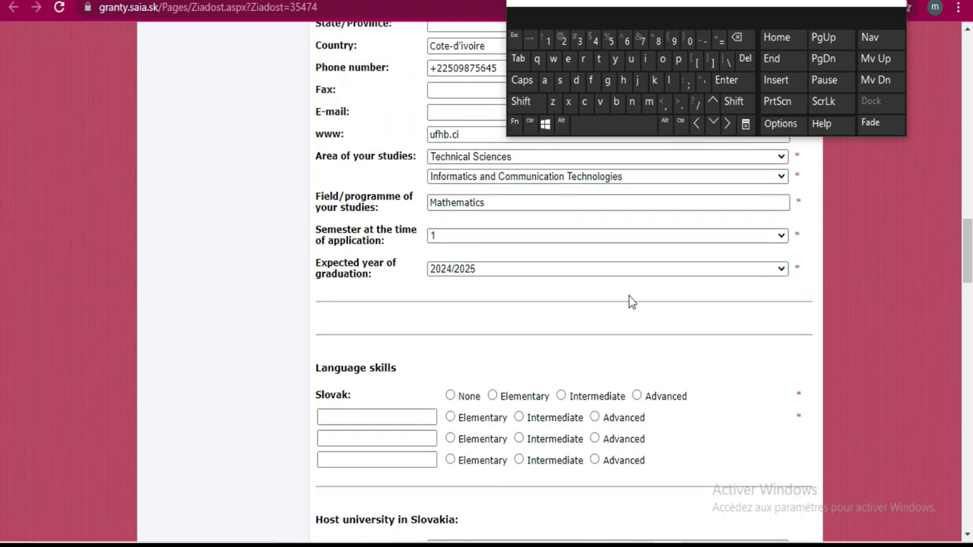
{"action": "scroll", "coordinate": [629, 302], "scroll_direction": "down", "scroll_amount": 1}
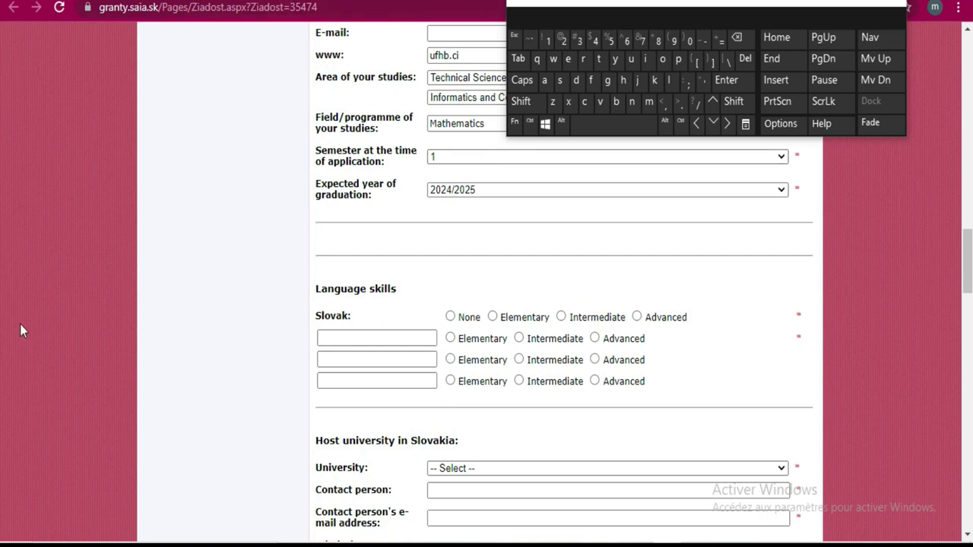
{"action": "left_click", "coordinate": [449, 316]}
Step: Enter french as the first additional language and set its level to Advanced
{"action": "left_click", "coordinate": [427, 335]}
{"action": "left_click", "coordinate": [592, 81]}
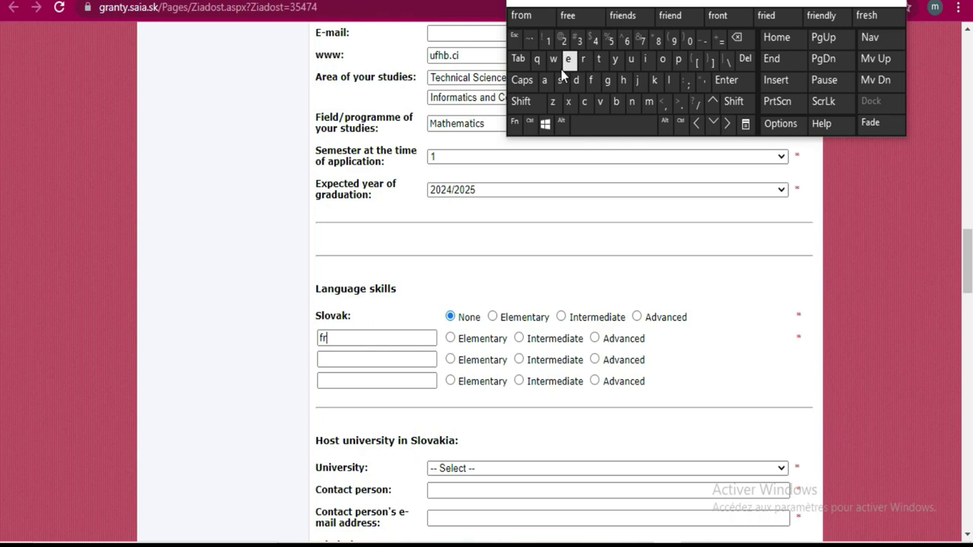
{"action": "left_click", "coordinate": [568, 59]}
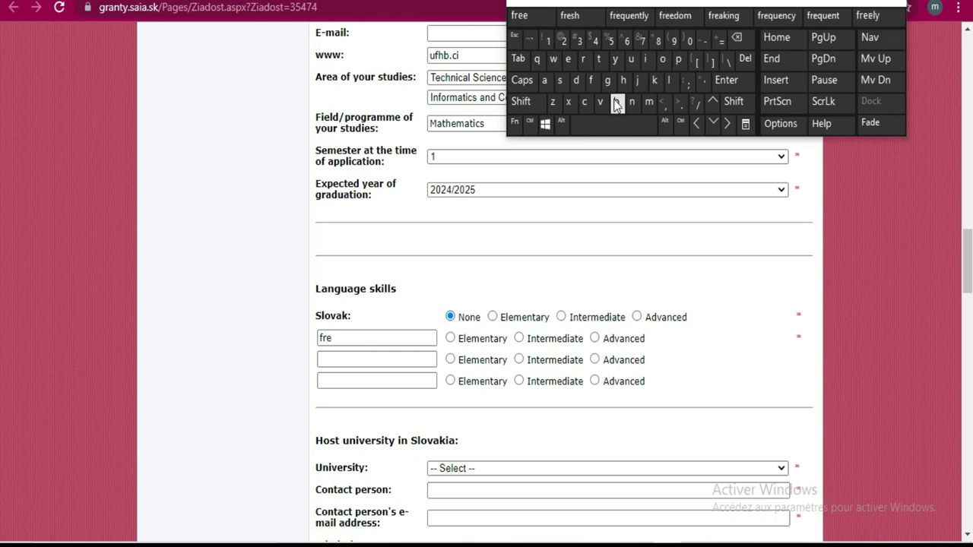
{"action": "left_click", "coordinate": [628, 102]}
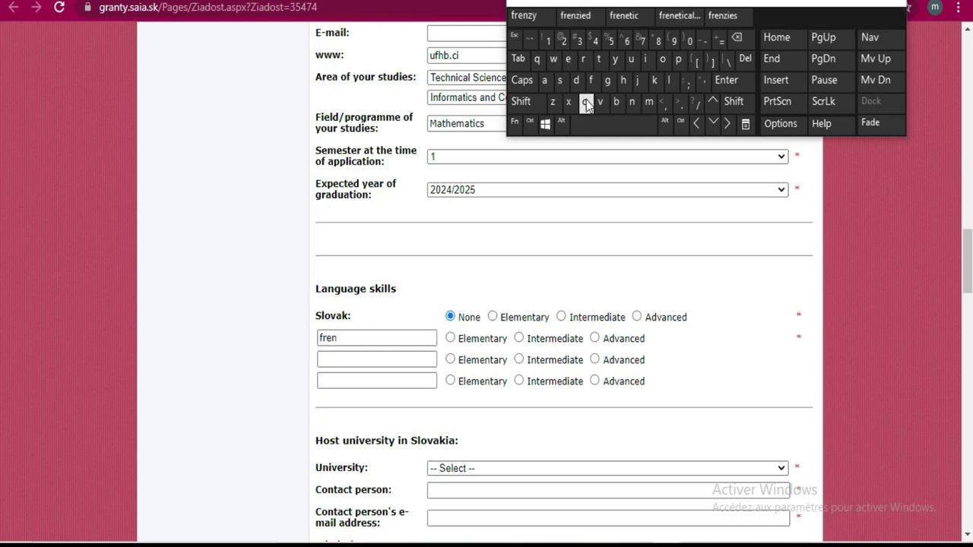
{"action": "left_click", "coordinate": [584, 102]}
{"action": "left_click", "coordinate": [624, 80]}
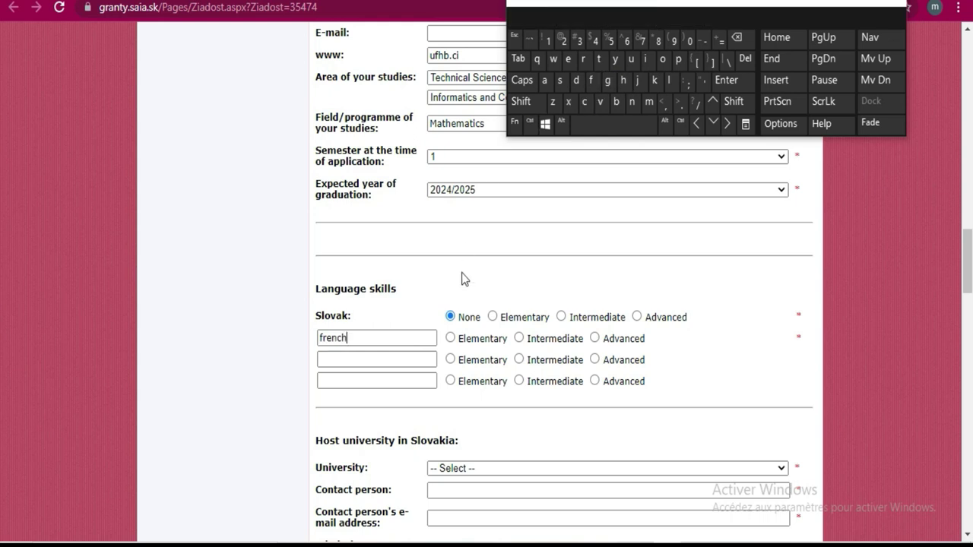
{"action": "left_click", "coordinate": [596, 339]}
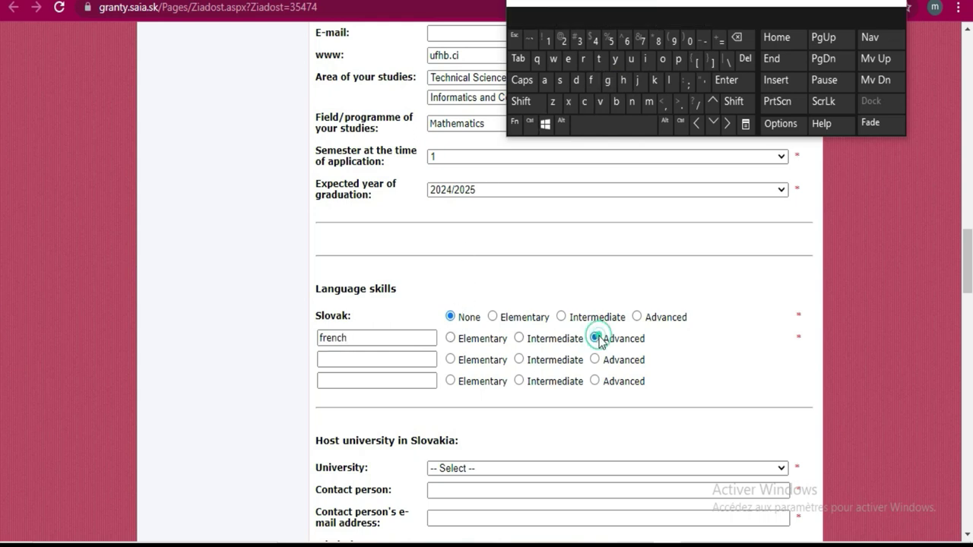
Step: Enter English as the second additional language at Intermediate level and leave the third language row empty
{"action": "left_click", "coordinate": [420, 360]}
{"action": "left_click", "coordinate": [523, 101]}
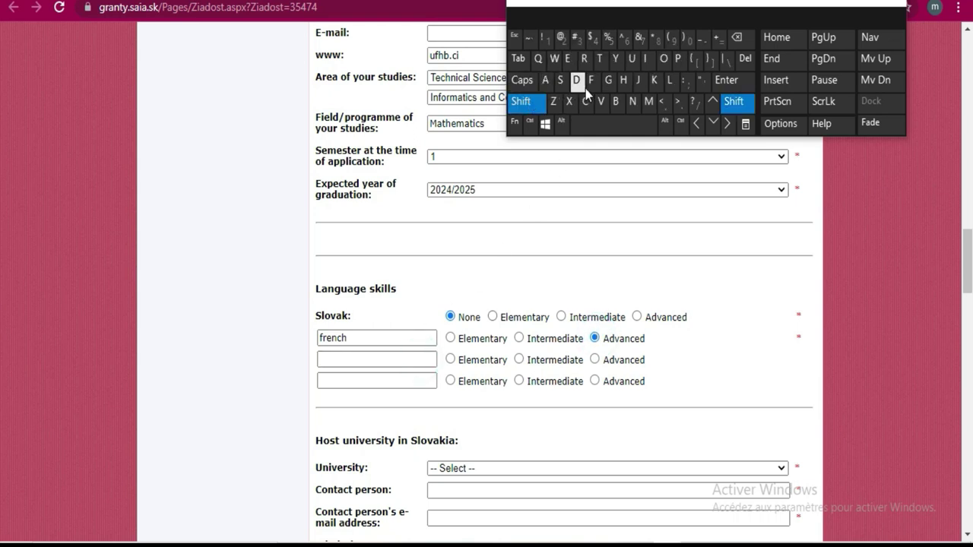
{"action": "left_click", "coordinate": [549, 81]}
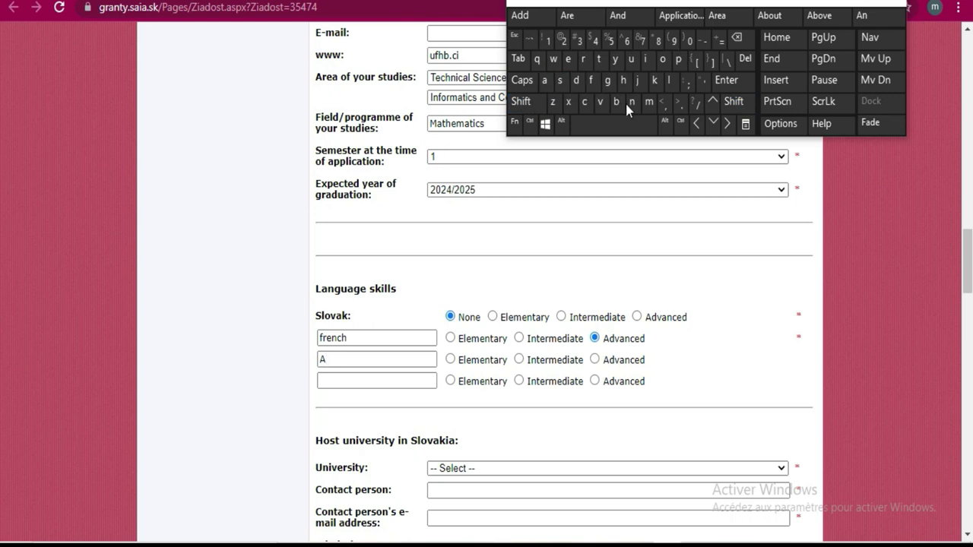
{"action": "left_click", "coordinate": [736, 37]}
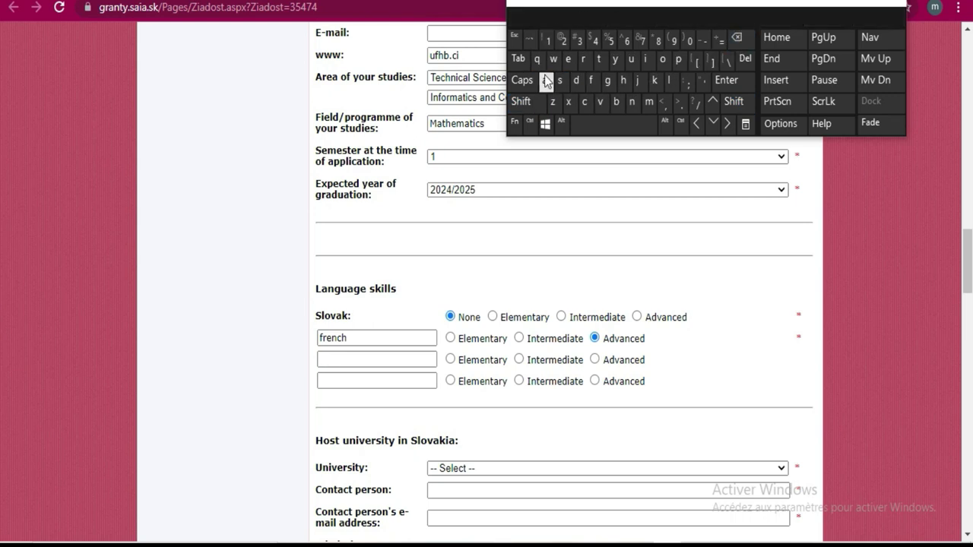
{"action": "left_click", "coordinate": [532, 101]}
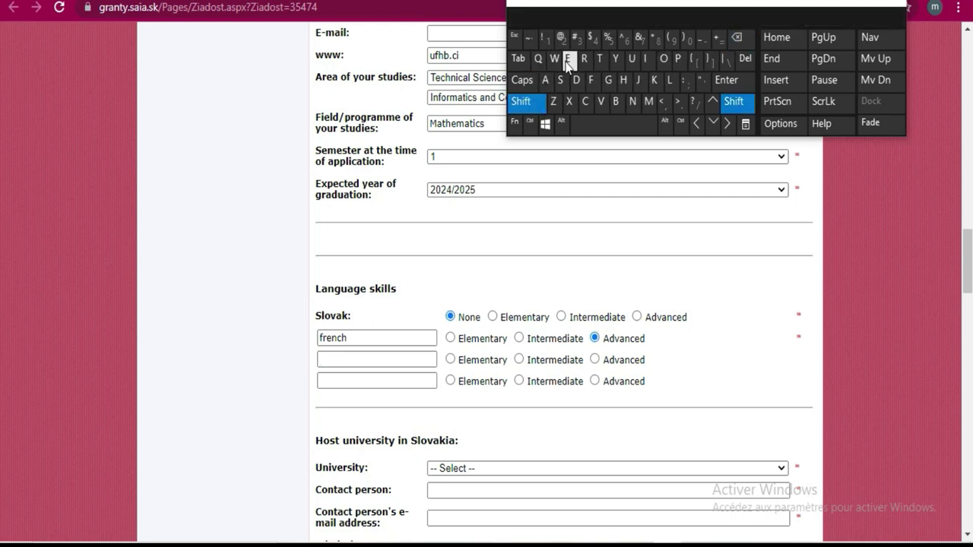
{"action": "left_click", "coordinate": [567, 59]}
{"action": "left_click", "coordinate": [631, 101]}
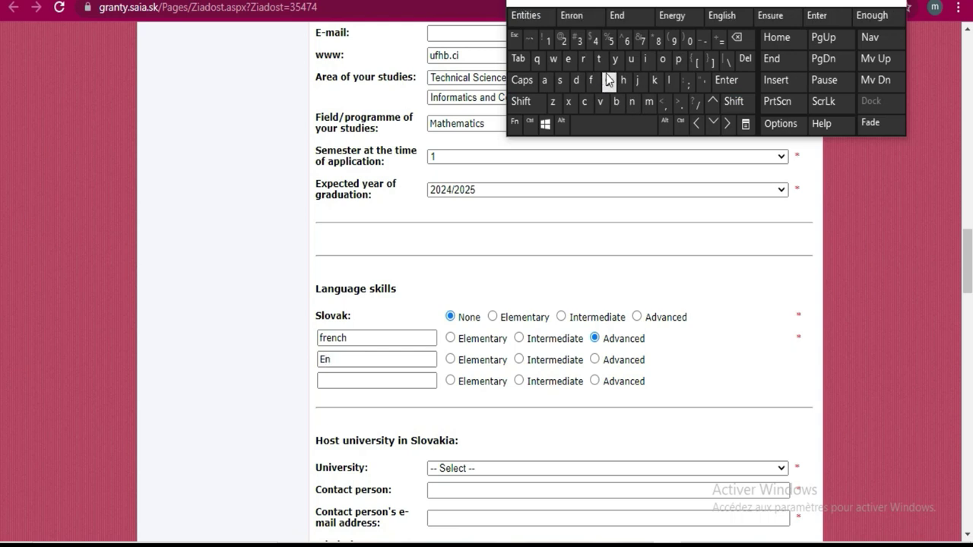
{"action": "left_click", "coordinate": [608, 80]}
{"action": "left_click", "coordinate": [528, 17]}
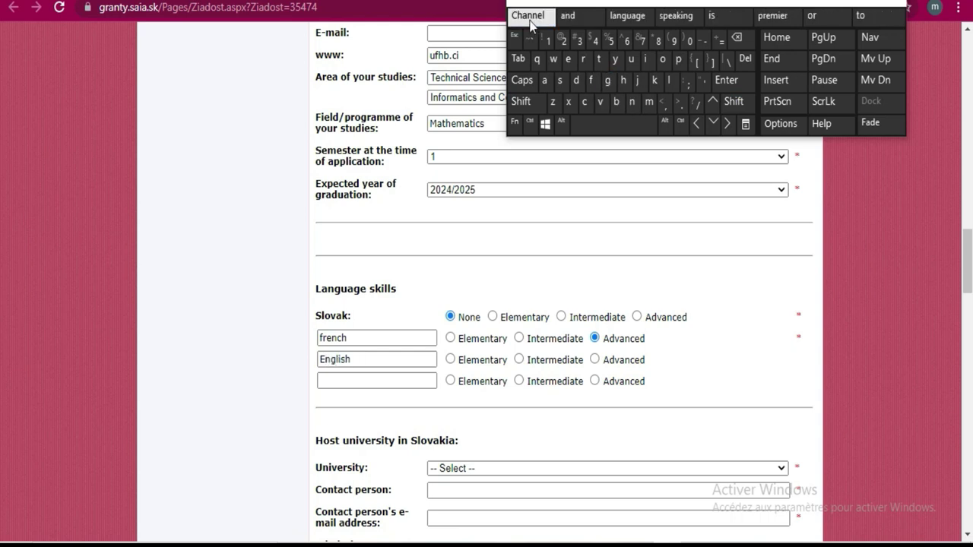
{"action": "left_click", "coordinate": [521, 359]}
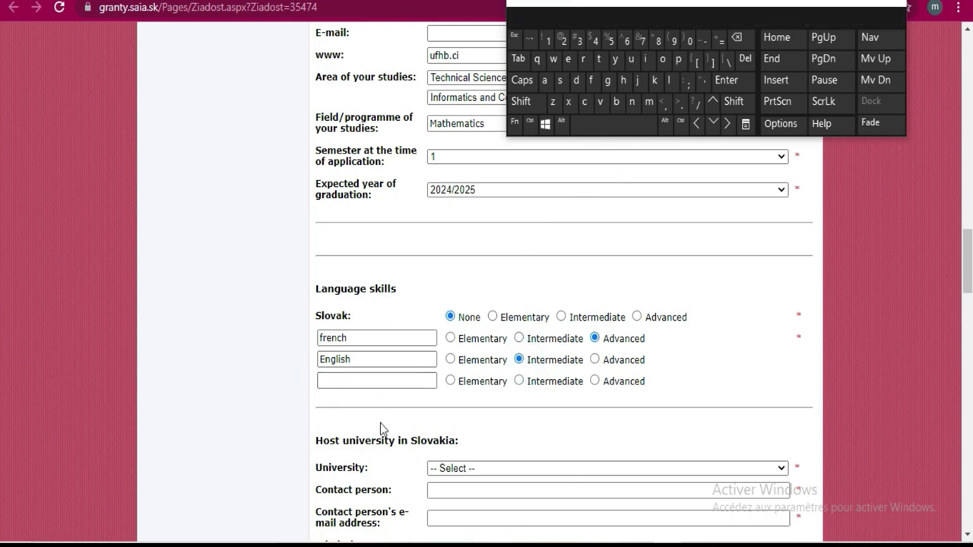
{"action": "left_click", "coordinate": [367, 382]}
Step: Set the host university in Slovakia to Technická univerzita v Košiciach
{"action": "scroll", "coordinate": [706, 326], "scroll_direction": "down", "scroll_amount": 2}
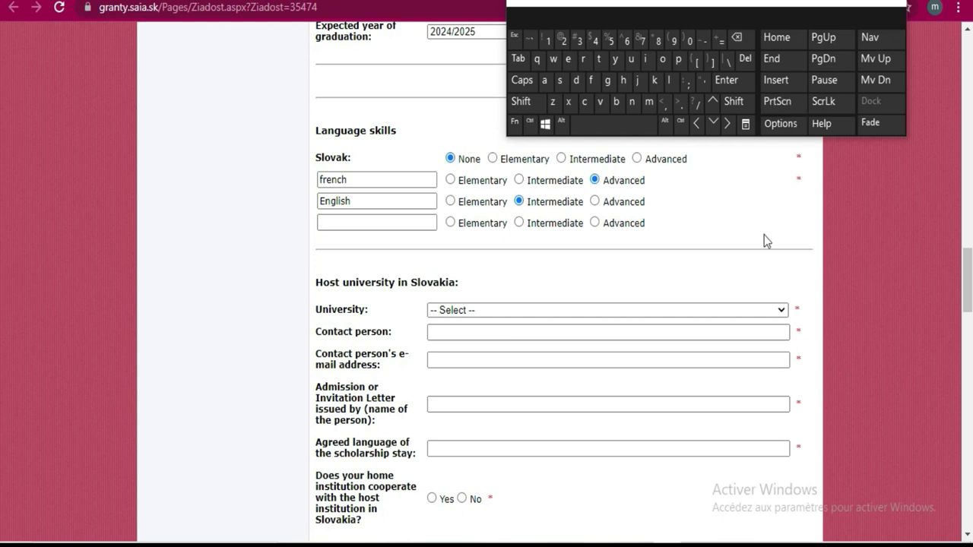
{"action": "left_click", "coordinate": [783, 312]}
{"action": "scroll", "coordinate": [684, 281], "scroll_direction": "down", "scroll_amount": 1}
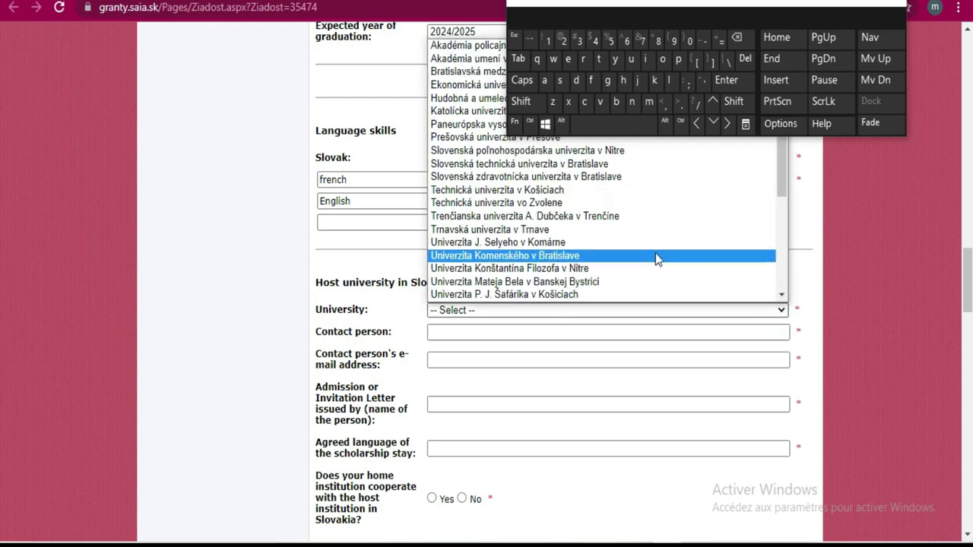
{"action": "left_click", "coordinate": [757, 3]}
{"action": "left_click_drag", "start_coordinate": [757, 2], "coordinate": [879, 0]}
{"action": "left_click", "coordinate": [776, 311]}
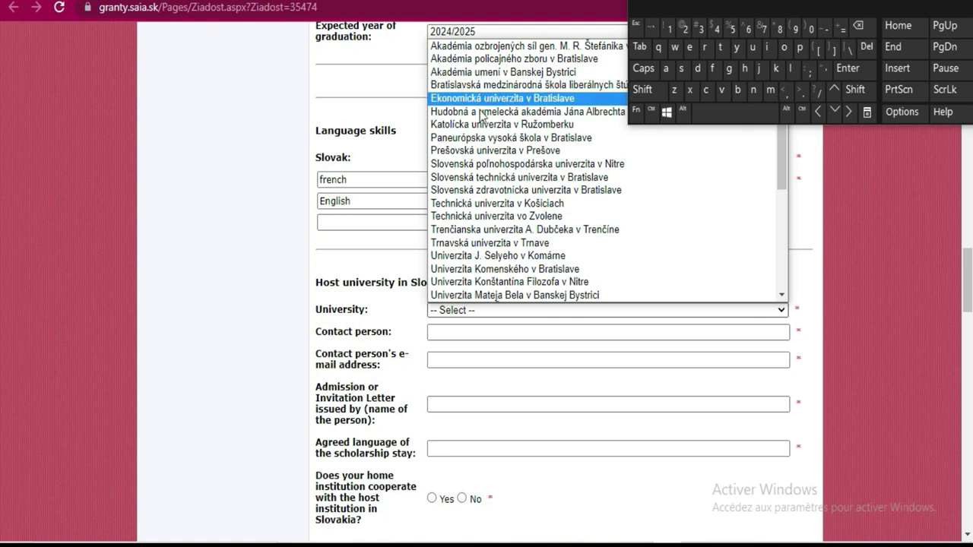
{"action": "left_click", "coordinate": [469, 203]}
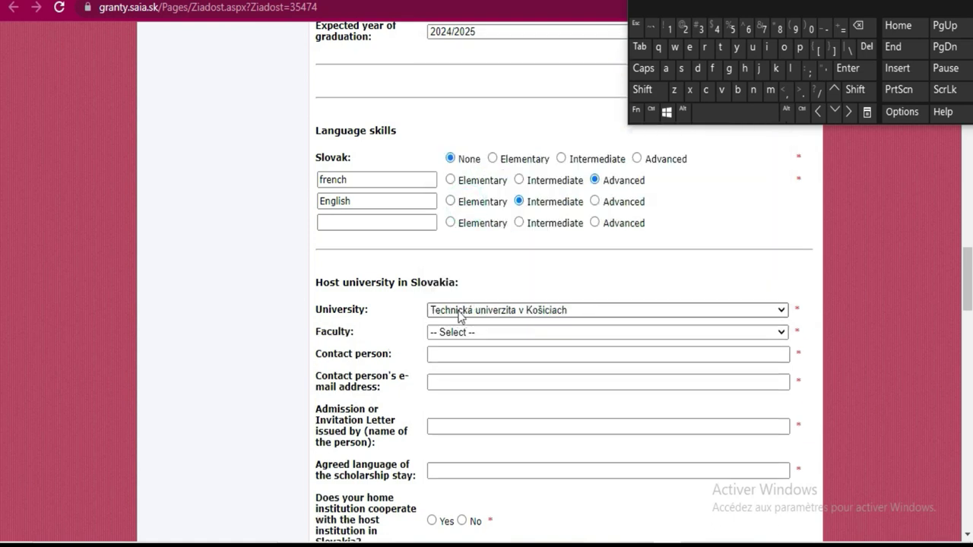
Step: Set the host university's faculty to Fakulta elektrotechniky a informatiky
{"action": "left_click", "coordinate": [513, 331]}
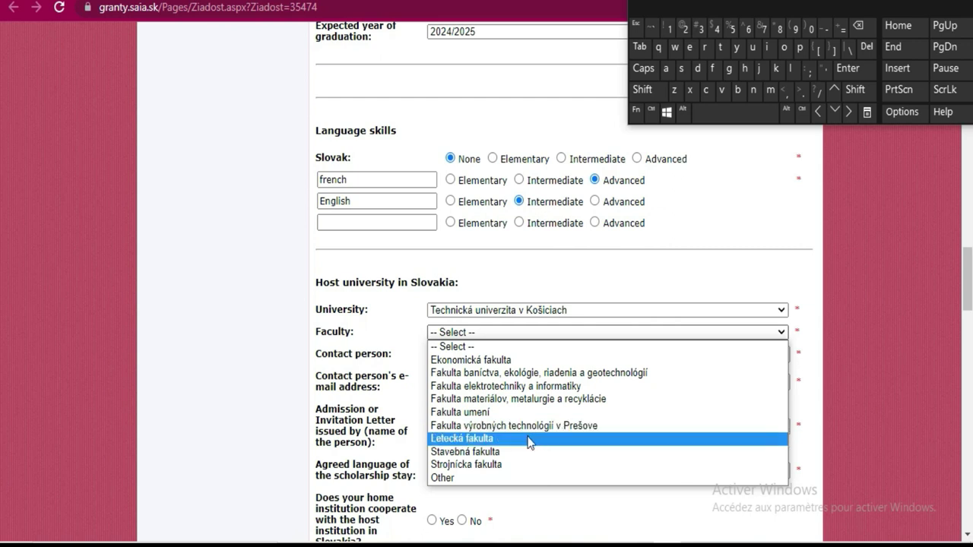
{"action": "left_click", "coordinate": [494, 386]}
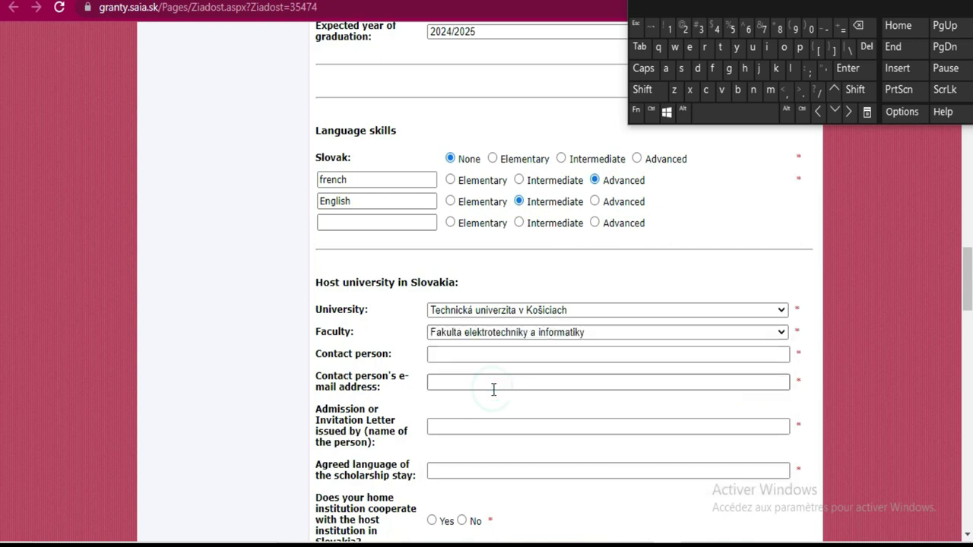
{"action": "left_click", "coordinate": [456, 359]}
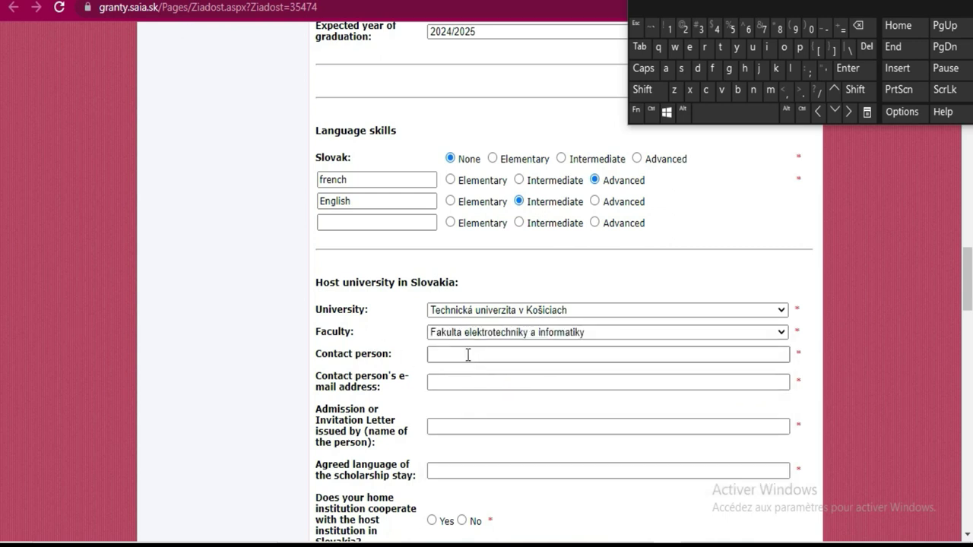
{"action": "left_click", "coordinate": [468, 355]}
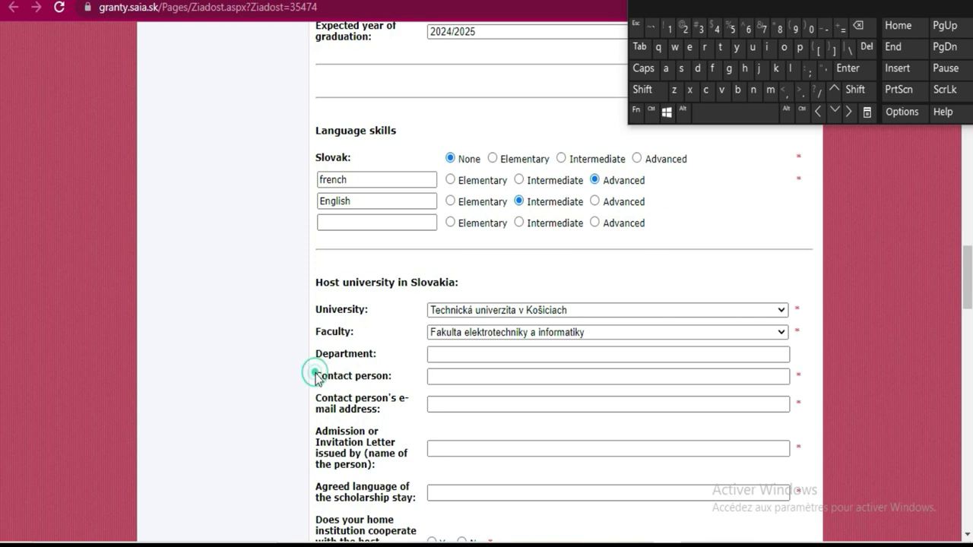
Step: Review the host university section's contact person, contact e-mail and admission letter fields, leaving them empty
{"action": "left_click_drag", "start_coordinate": [313, 375], "coordinate": [402, 380]}
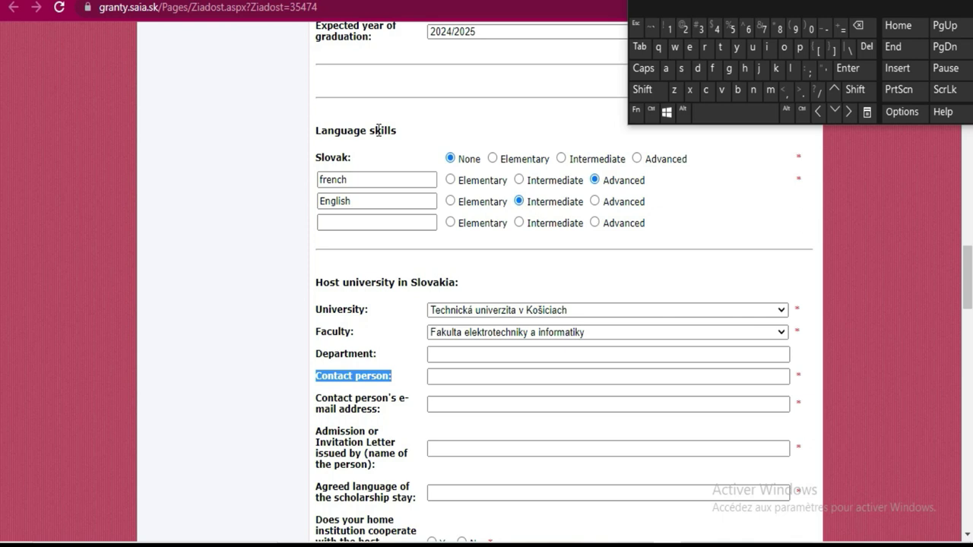
{"action": "left_click", "coordinate": [571, 311]}
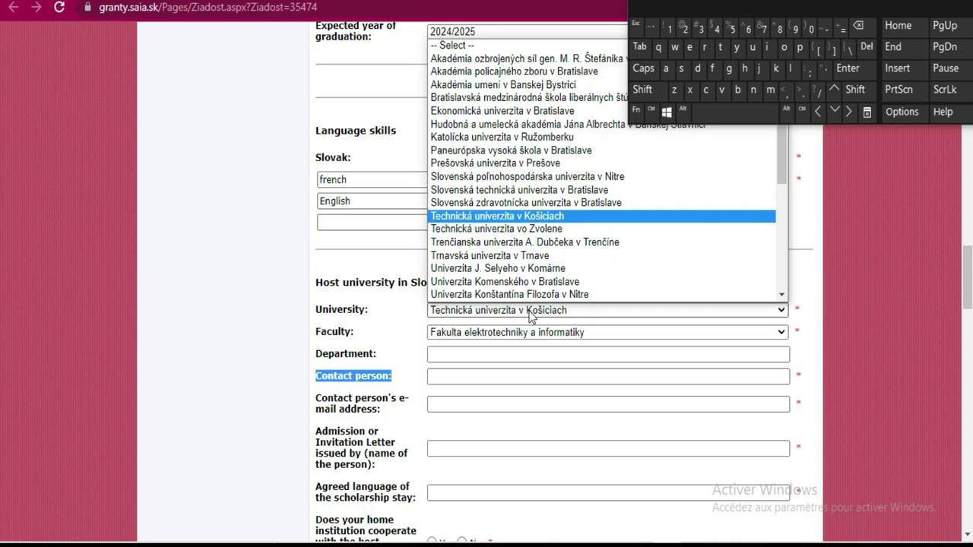
{"action": "left_click", "coordinate": [530, 313]}
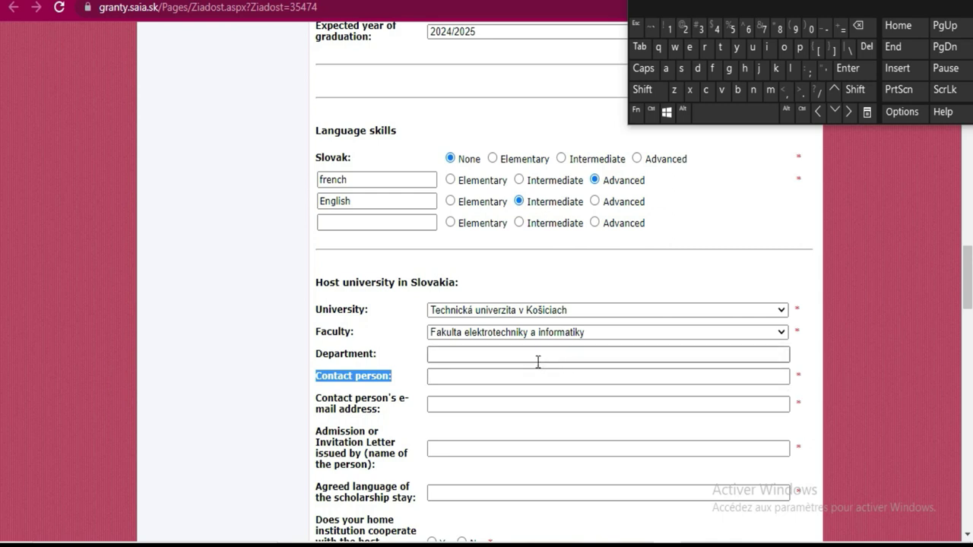
{"action": "left_click", "coordinate": [442, 377]}
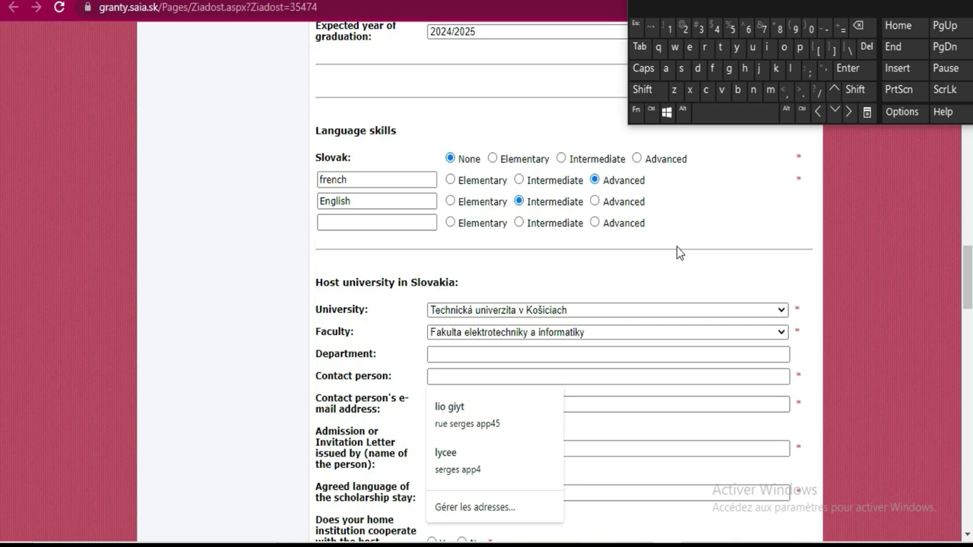
{"action": "scroll", "coordinate": [677, 249], "scroll_direction": "down", "scroll_amount": 1}
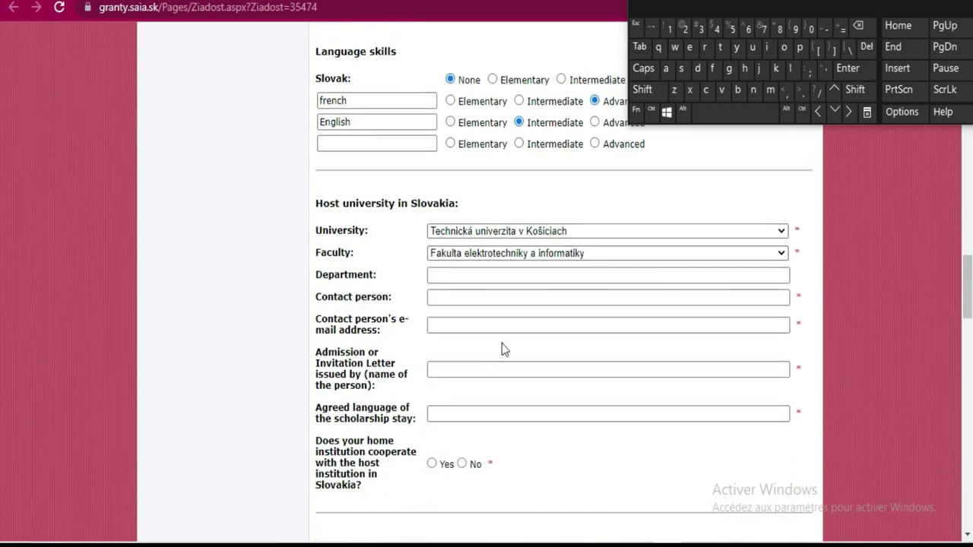
{"action": "left_click", "coordinate": [480, 323]}
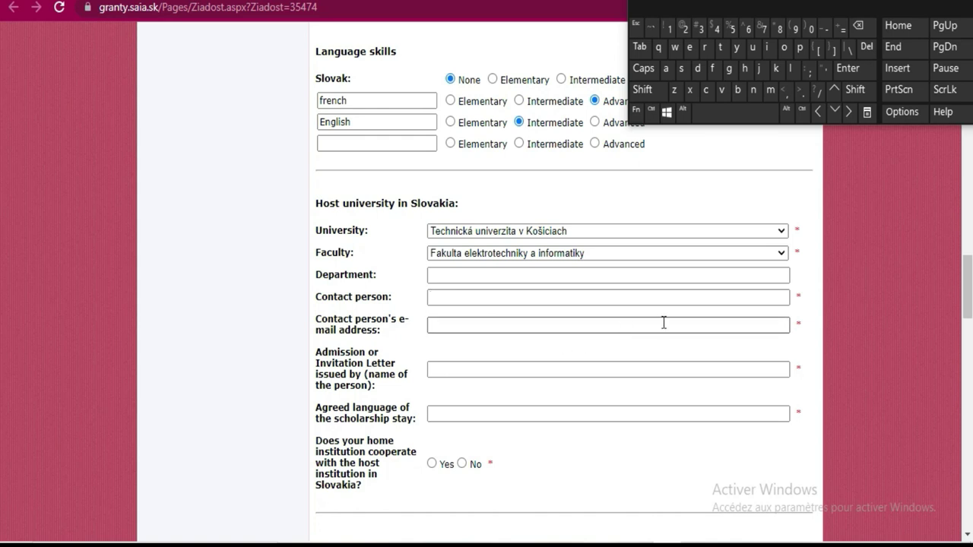
{"action": "scroll", "coordinate": [353, 357], "scroll_direction": "down", "scroll_amount": 1}
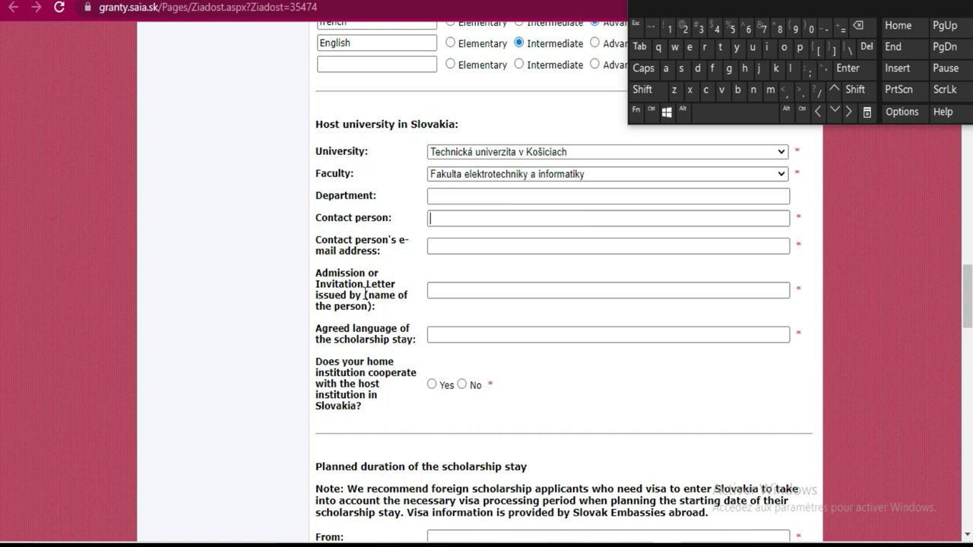
Step: Answer No to whether the home institution cooperates with the host institution in Slovakia
{"action": "left_click", "coordinate": [467, 290]}
{"action": "left_click", "coordinate": [462, 386]}
Step: Set the start date of the planned scholarship stay to 16.02.2022
{"action": "scroll", "coordinate": [610, 325], "scroll_direction": "down", "scroll_amount": 3}
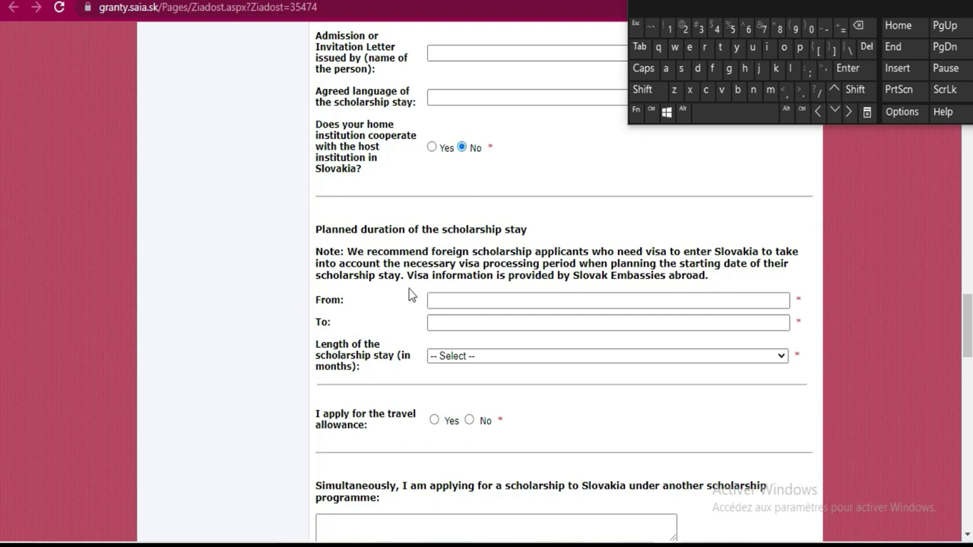
{"action": "left_click", "coordinate": [519, 299]}
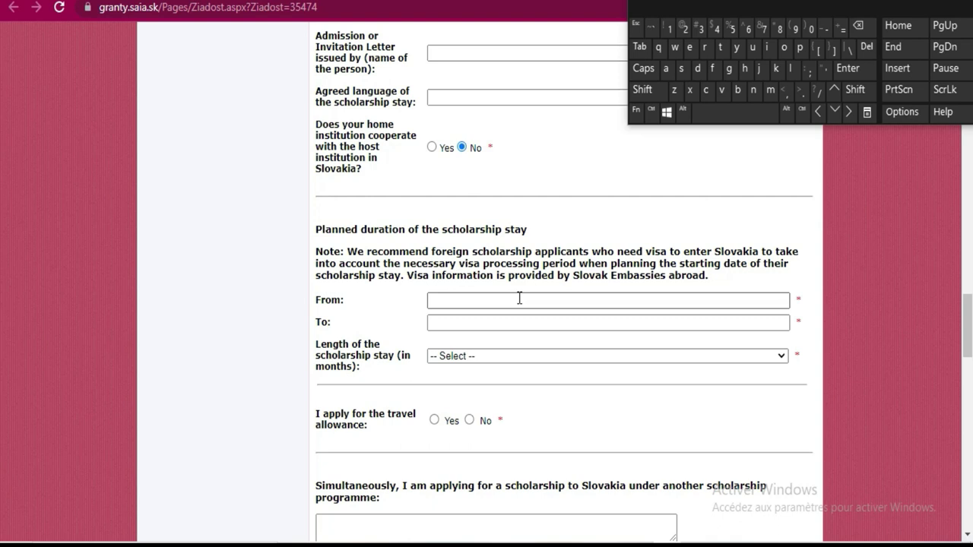
{"action": "left_click", "coordinate": [519, 299]}
{"action": "left_click", "coordinate": [490, 295]}
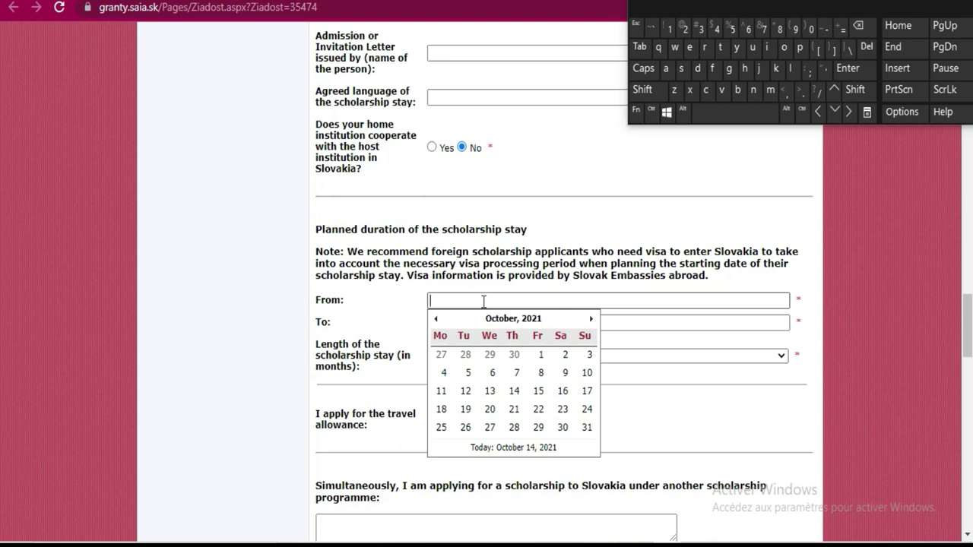
{"action": "left_click", "coordinate": [526, 319]}
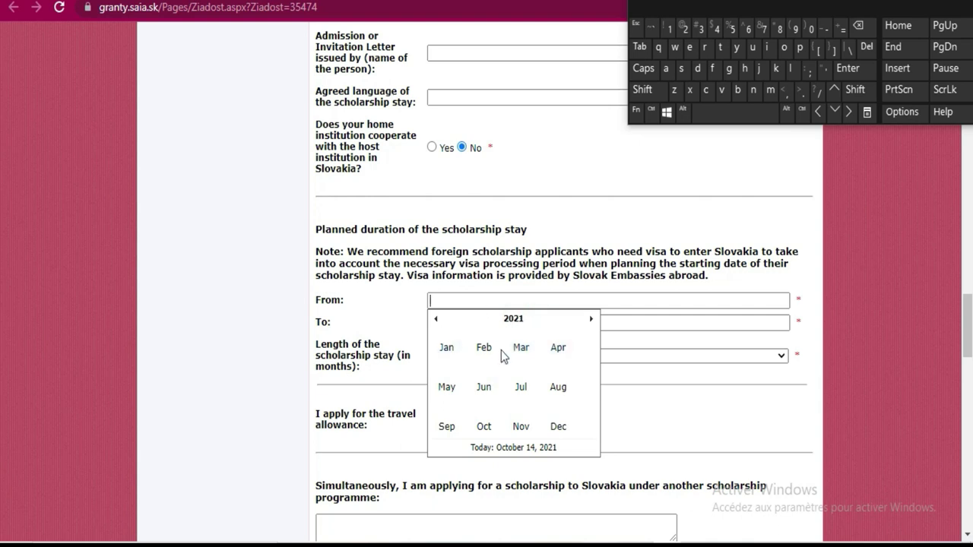
{"action": "scroll", "coordinate": [478, 197], "scroll_direction": "up", "scroll_amount": 3}
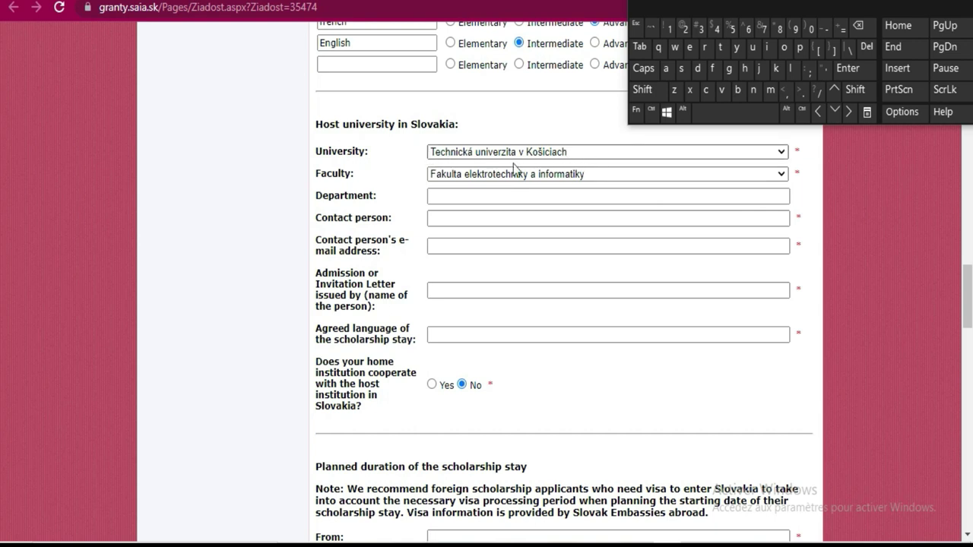
{"action": "scroll", "coordinate": [582, 330], "scroll_direction": "down", "scroll_amount": 2}
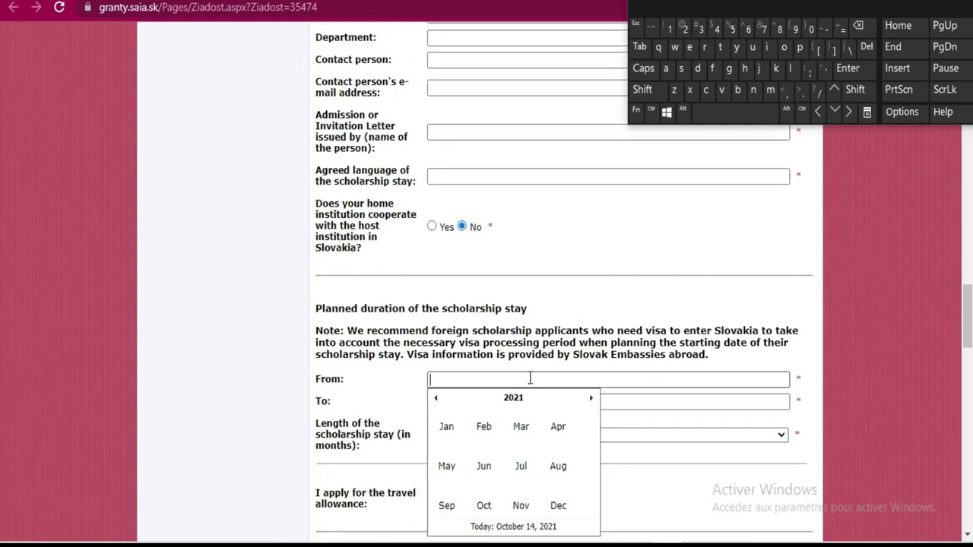
{"action": "scroll", "coordinate": [530, 378], "scroll_direction": "down", "scroll_amount": 1}
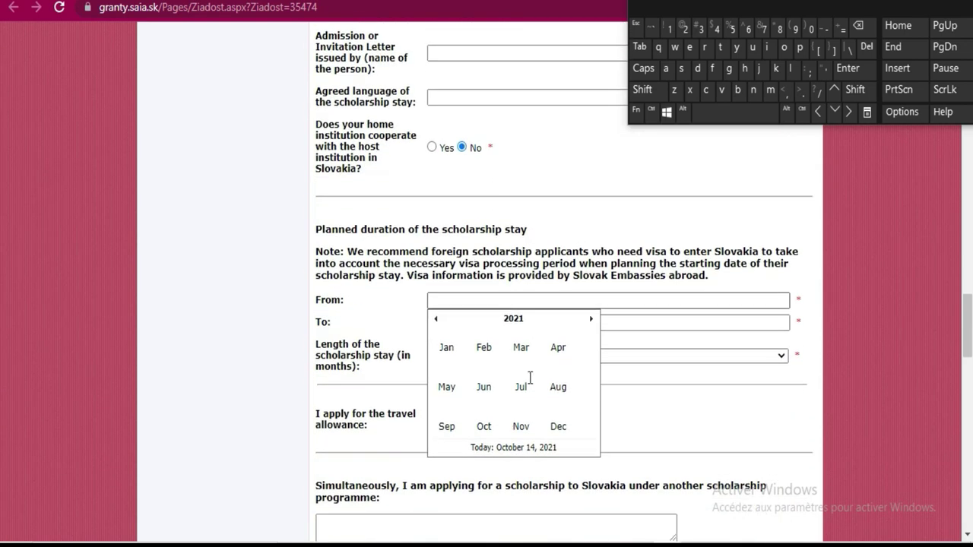
{"action": "left_click", "coordinate": [478, 356]}
{"action": "left_click", "coordinate": [497, 319]}
{"action": "left_click", "coordinate": [500, 320]}
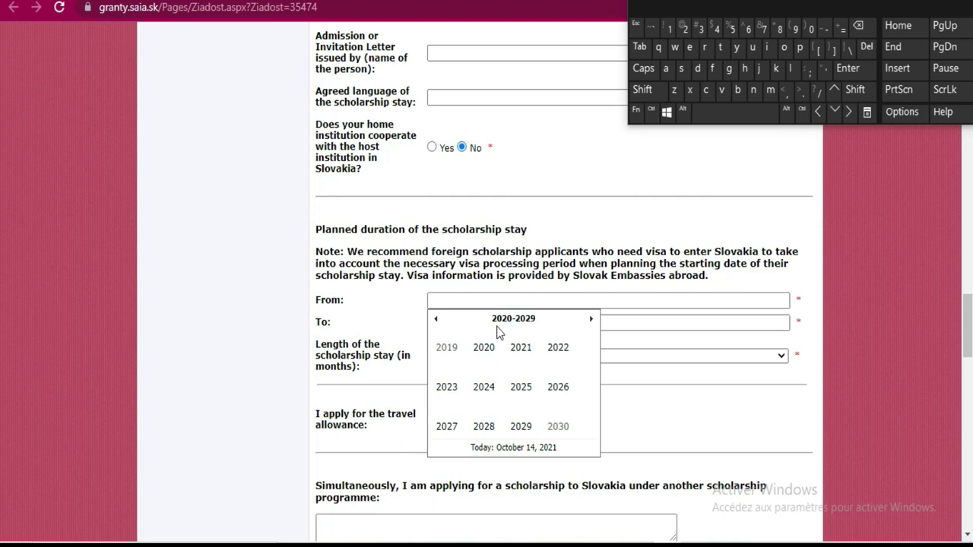
{"action": "scroll", "coordinate": [535, 402], "scroll_direction": "down", "scroll_amount": 1}
{"action": "left_click", "coordinate": [558, 269]}
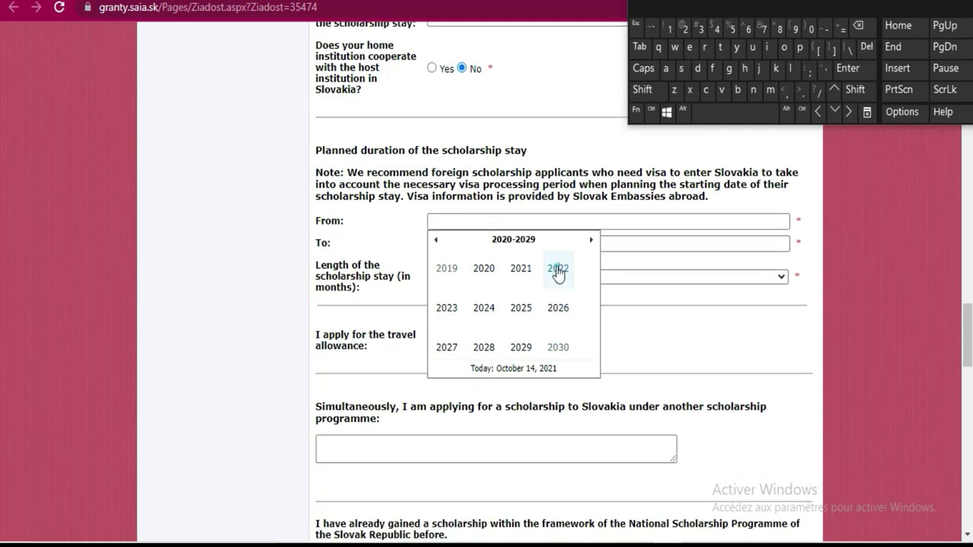
{"action": "left_click", "coordinate": [484, 268]}
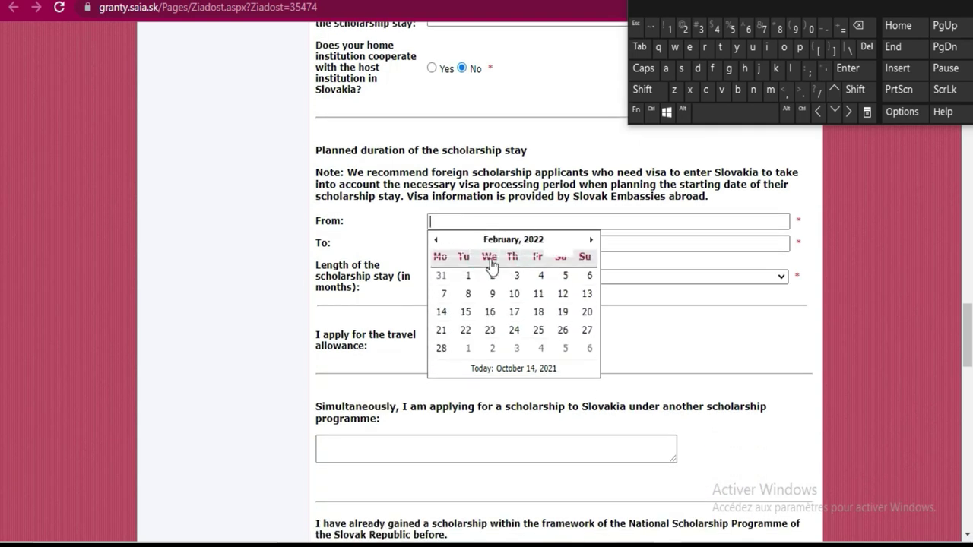
{"action": "left_click", "coordinate": [492, 312]}
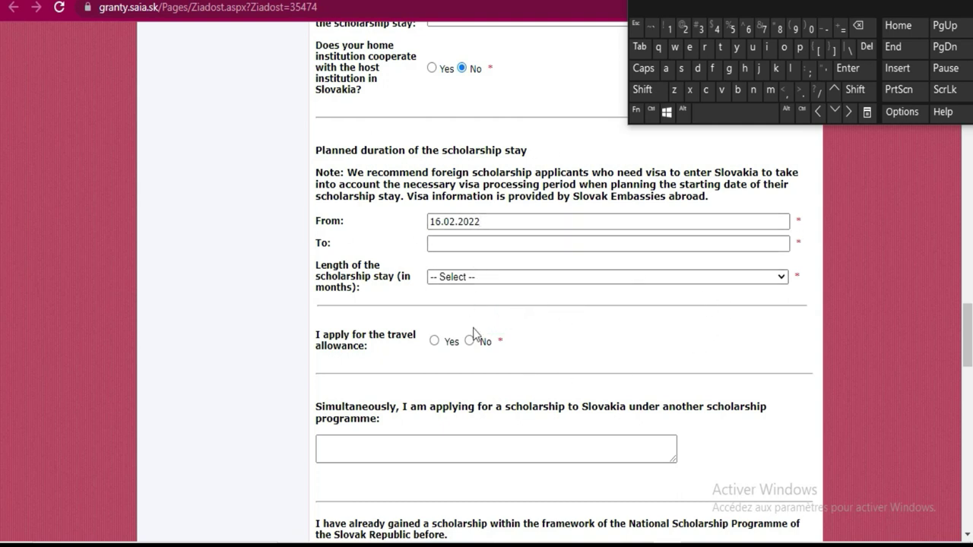
Step: Set the end date of the planned scholarship stay to 12.03.2025
{"action": "left_click", "coordinate": [466, 243]}
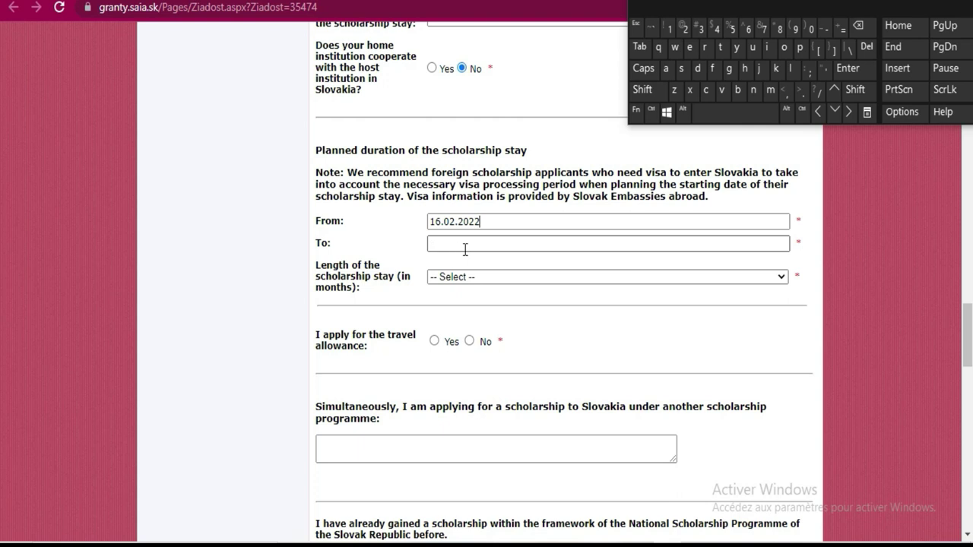
{"action": "left_click", "coordinate": [465, 245]}
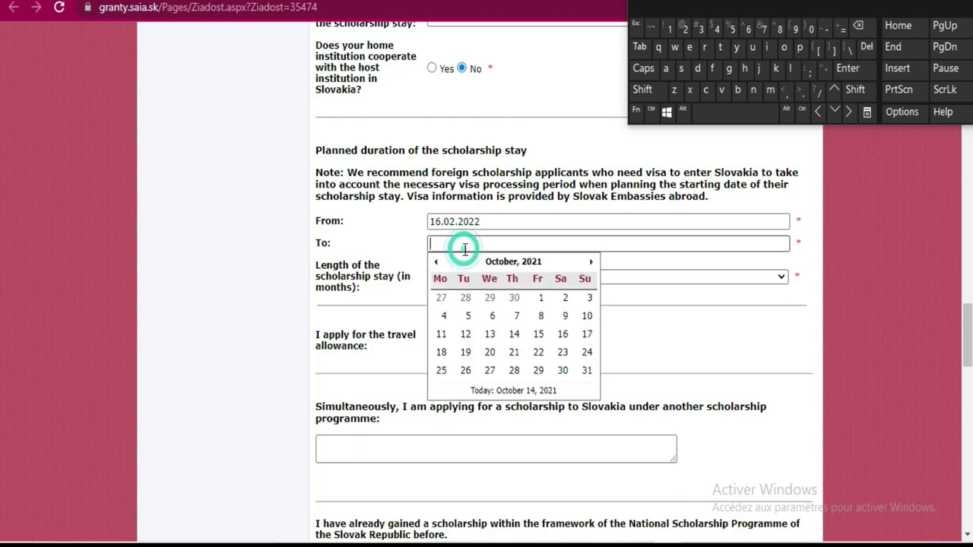
{"action": "left_click", "coordinate": [520, 265]}
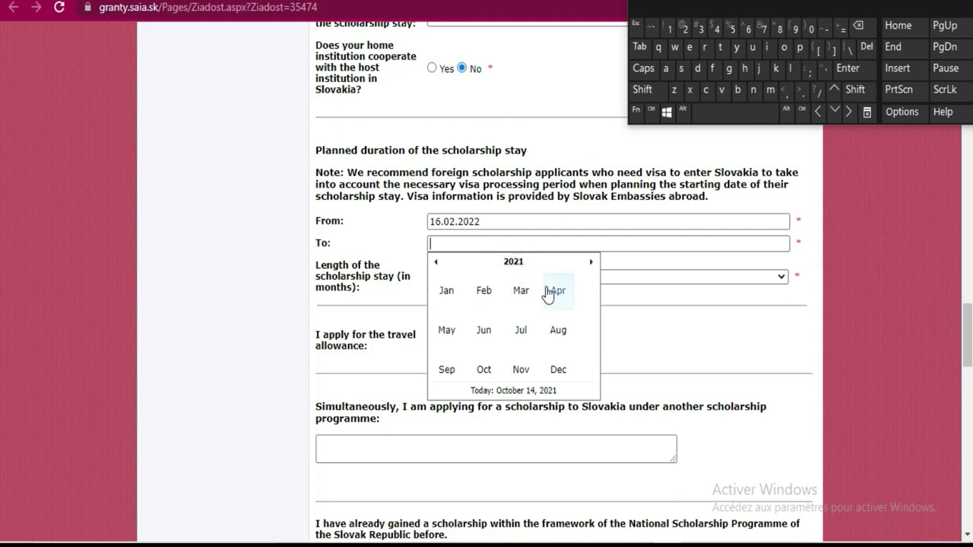
{"action": "scroll", "coordinate": [548, 293], "scroll_direction": "down", "scroll_amount": 2}
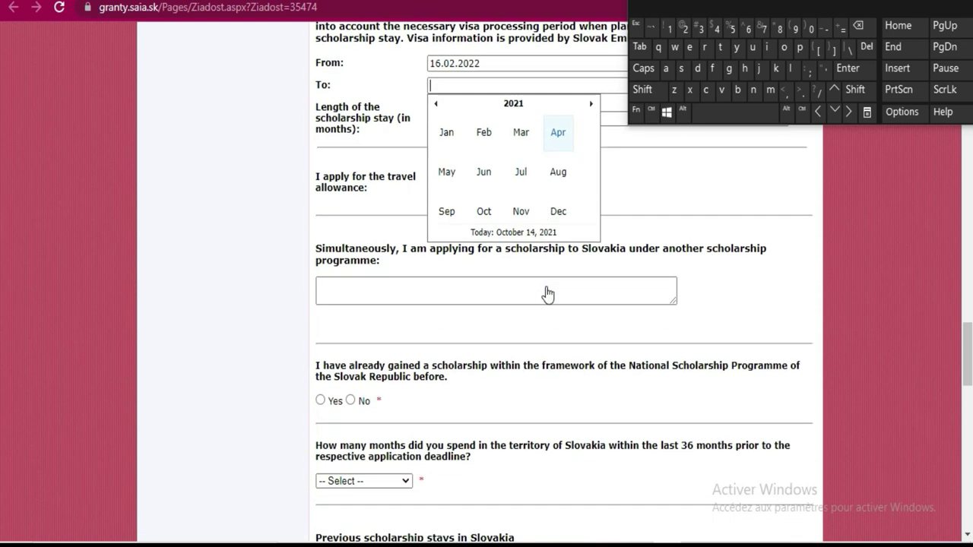
{"action": "left_click", "coordinate": [517, 105]}
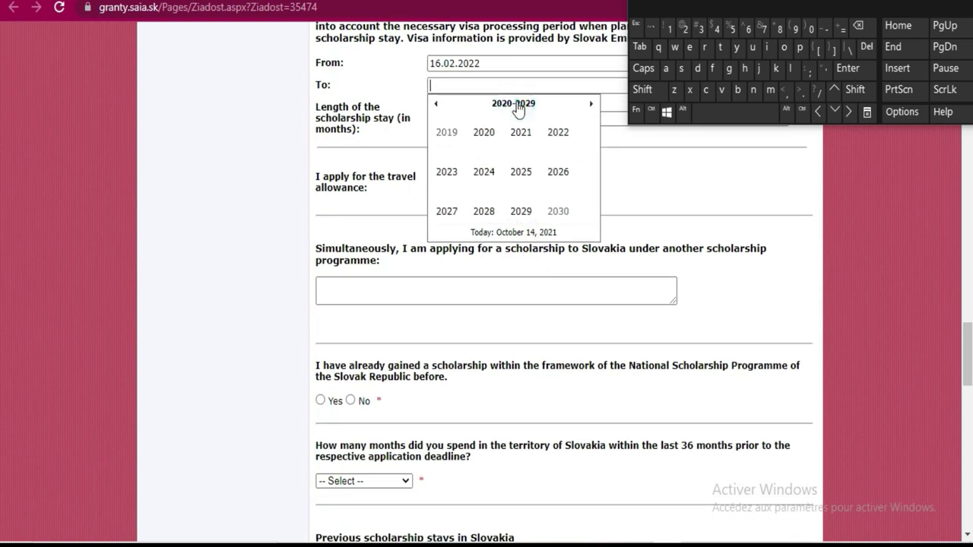
{"action": "left_click", "coordinate": [521, 171]}
{"action": "left_click", "coordinate": [518, 144]}
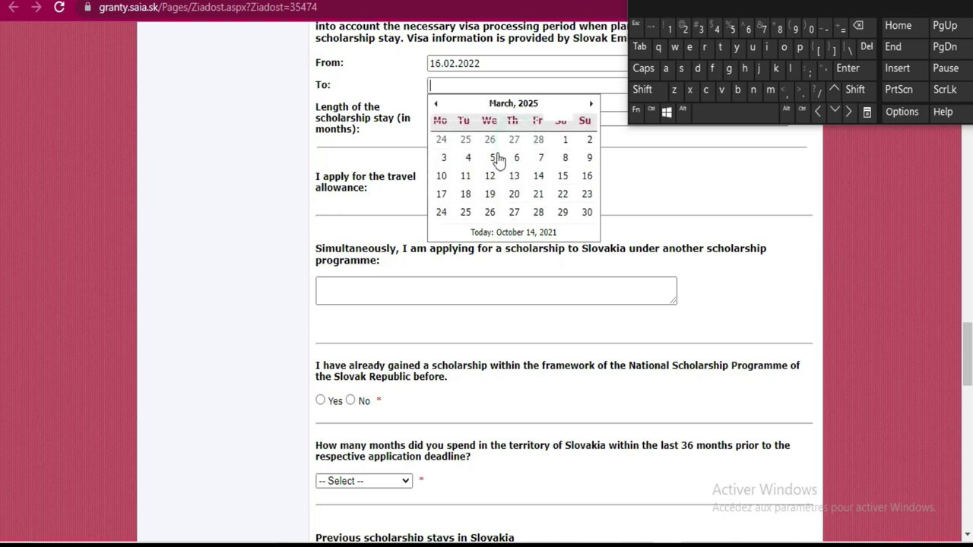
{"action": "left_click", "coordinate": [490, 176]}
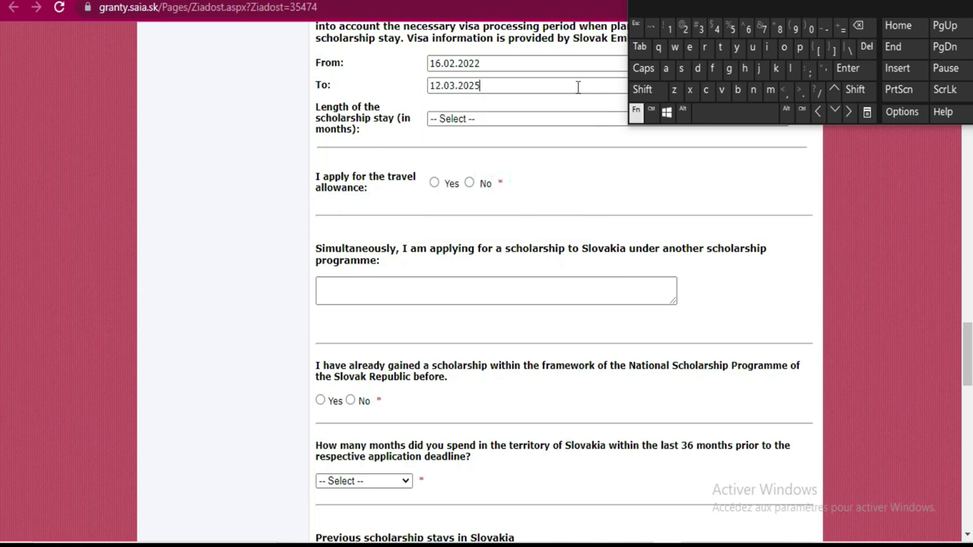
Step: Set the length of the scholarship stay to 10 months and answer Yes to applying for the travel allowance
{"action": "scroll", "coordinate": [452, 152], "scroll_direction": "up", "scroll_amount": 1}
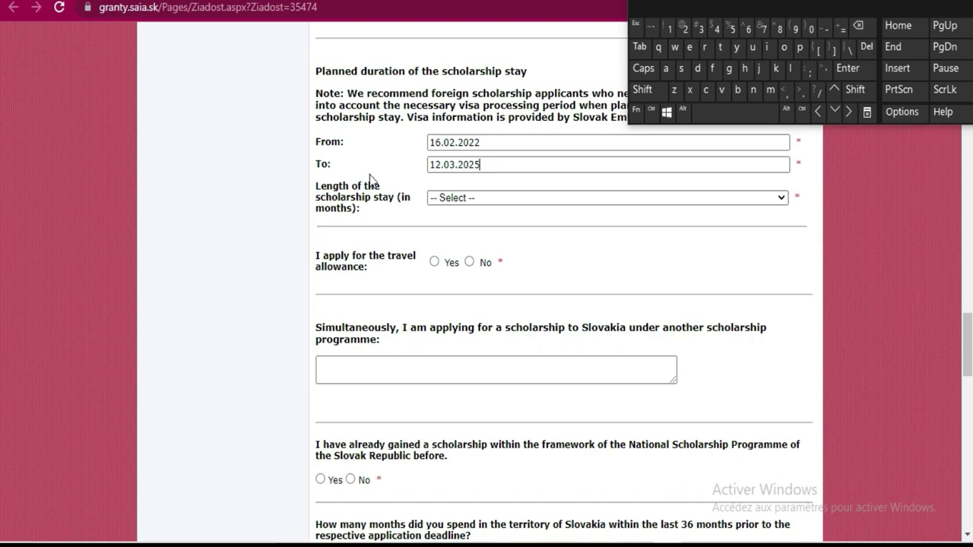
{"action": "left_click", "coordinate": [504, 196]}
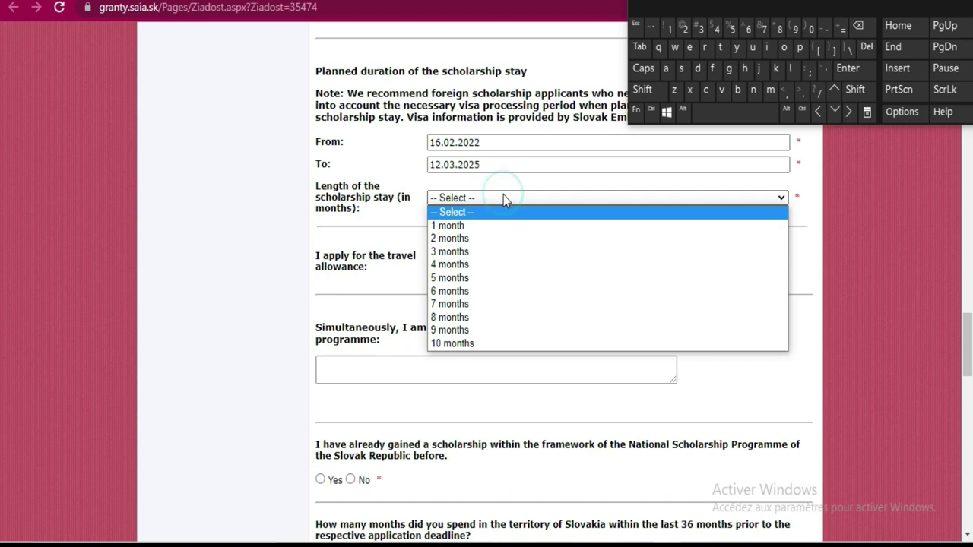
{"action": "left_click", "coordinate": [491, 343]}
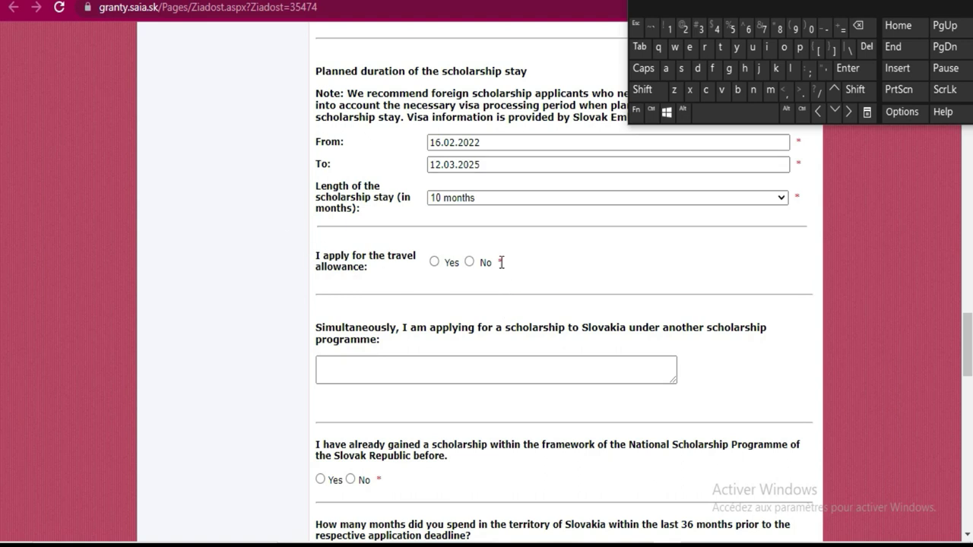
{"action": "left_click", "coordinate": [434, 261]}
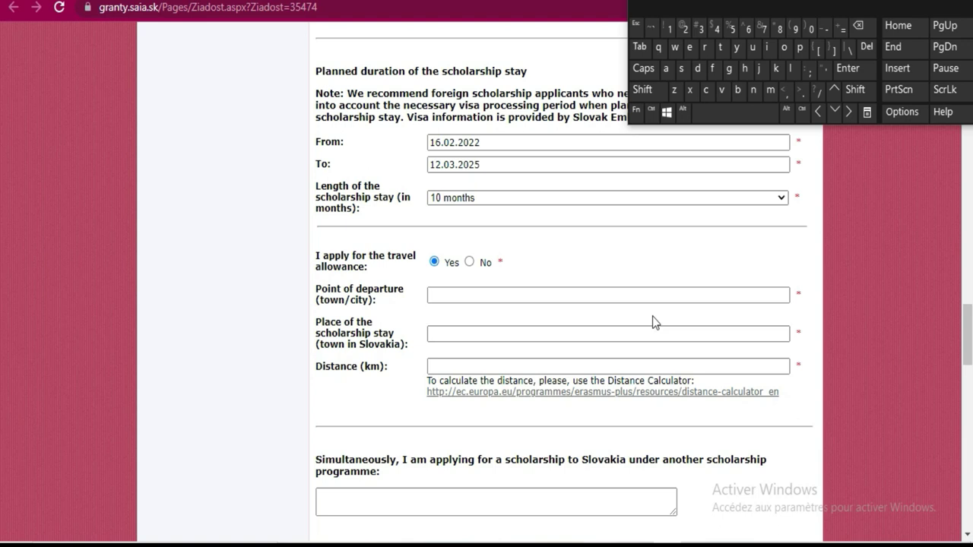
Step: Enter "No" in the field about simultaneously applying for a scholarship to Slovakia under another programme
{"action": "scroll", "coordinate": [652, 316], "scroll_direction": "down", "scroll_amount": 1}
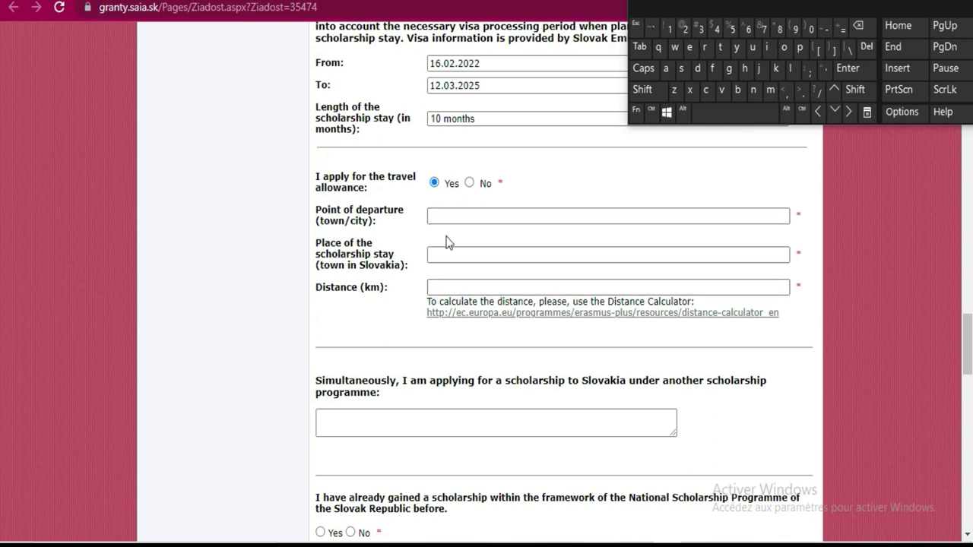
{"action": "scroll", "coordinate": [573, 215], "scroll_direction": "down", "scroll_amount": 3}
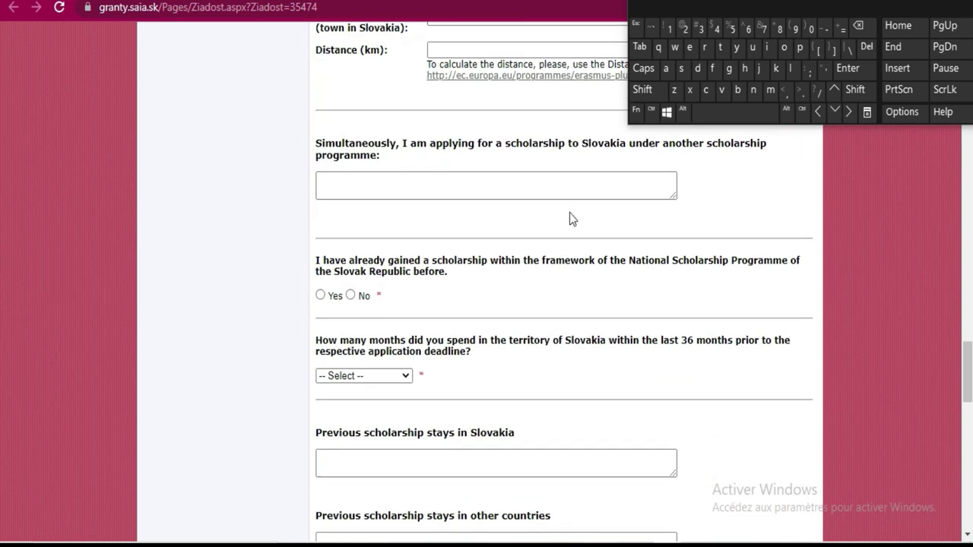
{"action": "scroll", "coordinate": [573, 219], "scroll_direction": "down", "scroll_amount": 4}
{"action": "scroll", "coordinate": [570, 217], "scroll_direction": "up", "scroll_amount": 3}
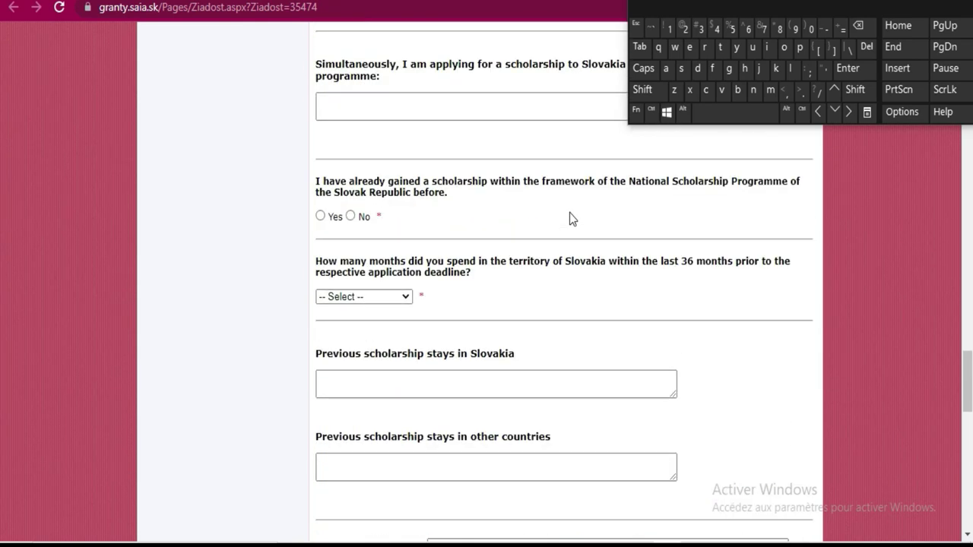
{"action": "scroll", "coordinate": [572, 219], "scroll_direction": "up", "scroll_amount": 3}
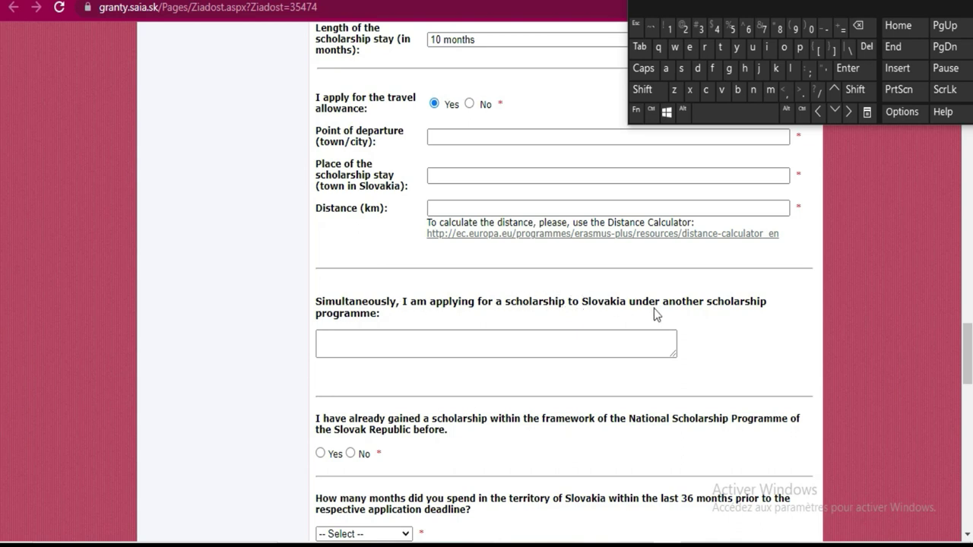
{"action": "left_click", "coordinate": [432, 341]}
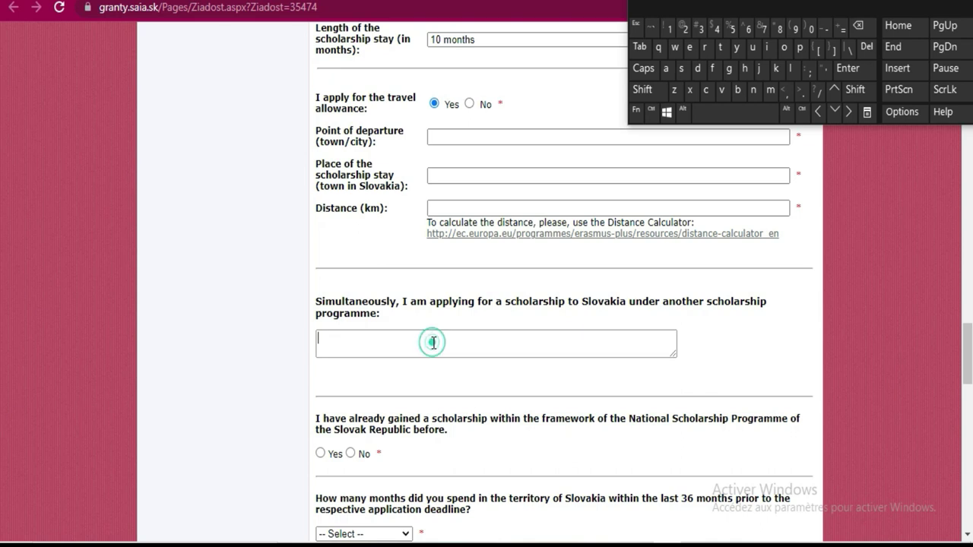
{"action": "left_click", "coordinate": [643, 91]}
{"action": "left_click", "coordinate": [753, 90]}
{"action": "left_click", "coordinate": [783, 48]}
Step: Answer No to having already gained a National Scholarship Programme scholarship and set the months spent in Slovakia to 2 months
{"action": "scroll", "coordinate": [487, 300], "scroll_direction": "down", "scroll_amount": 2}
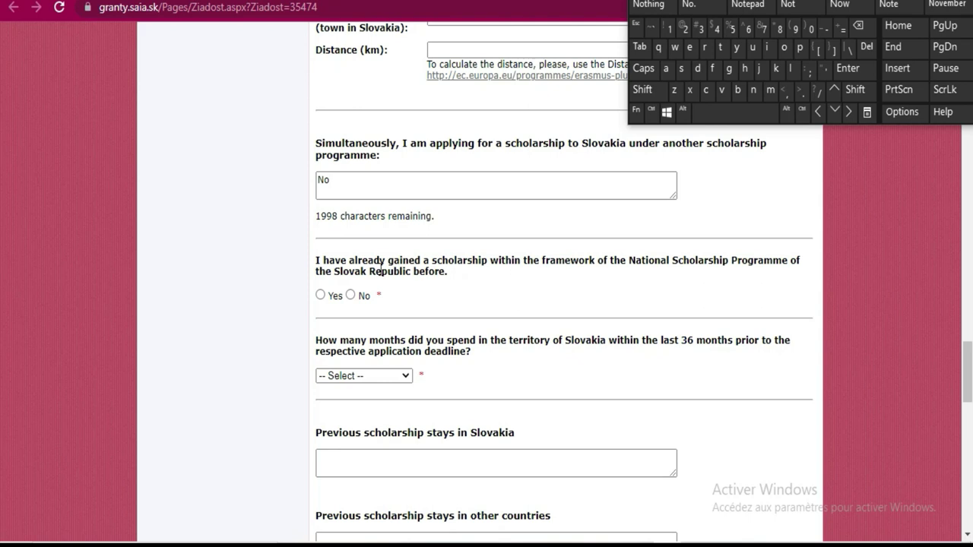
{"action": "left_click", "coordinate": [350, 295]}
{"action": "scroll", "coordinate": [498, 200], "scroll_direction": "down", "scroll_amount": 2}
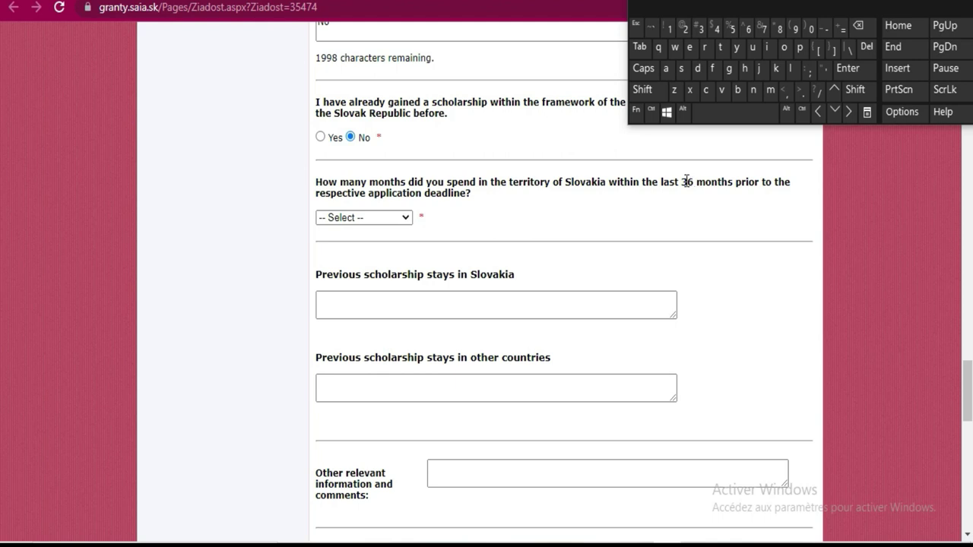
{"action": "left_click", "coordinate": [407, 219]}
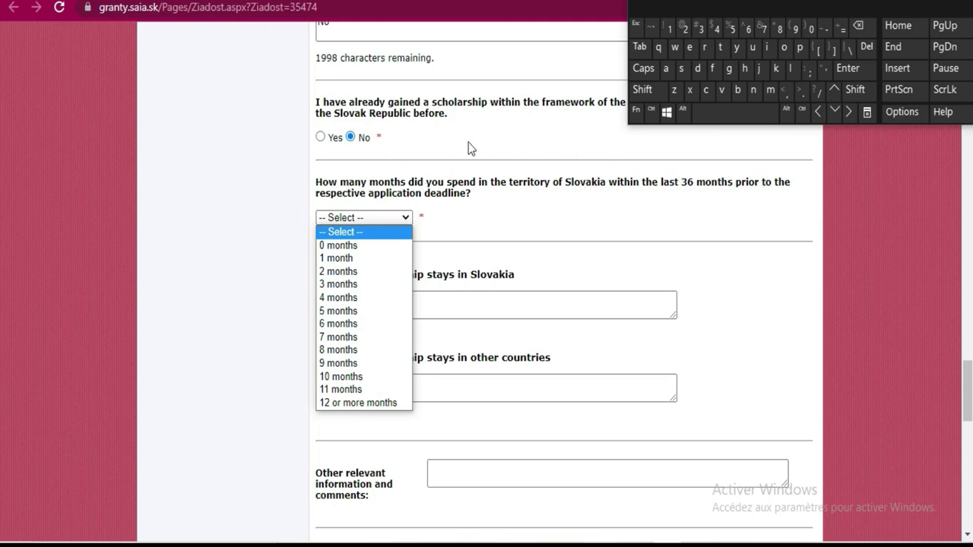
{"action": "left_click", "coordinate": [336, 275]}
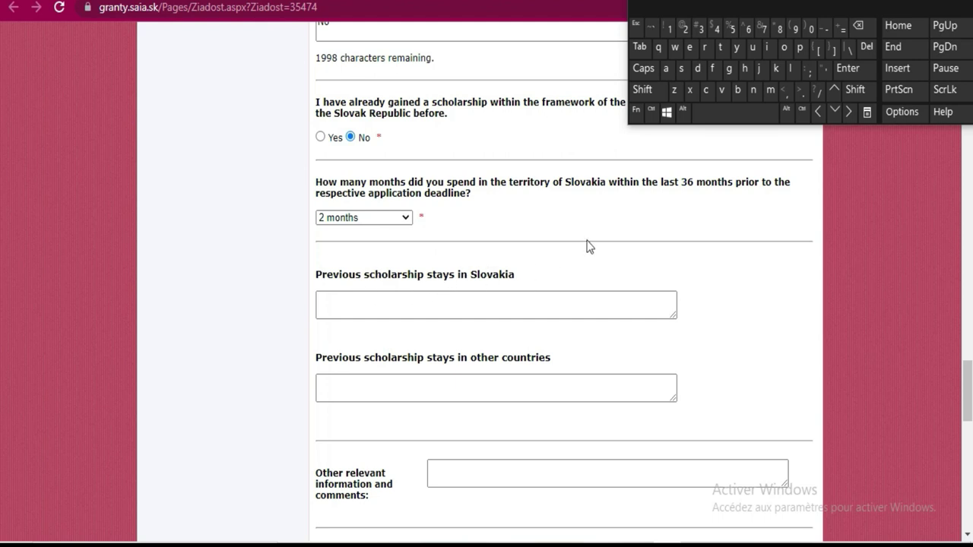
Step: Accept all four statements: the truthfulness declaration, personal data processing, media use of personal data, and receiving information
{"action": "scroll", "coordinate": [585, 246], "scroll_direction": "down", "scroll_amount": 1}
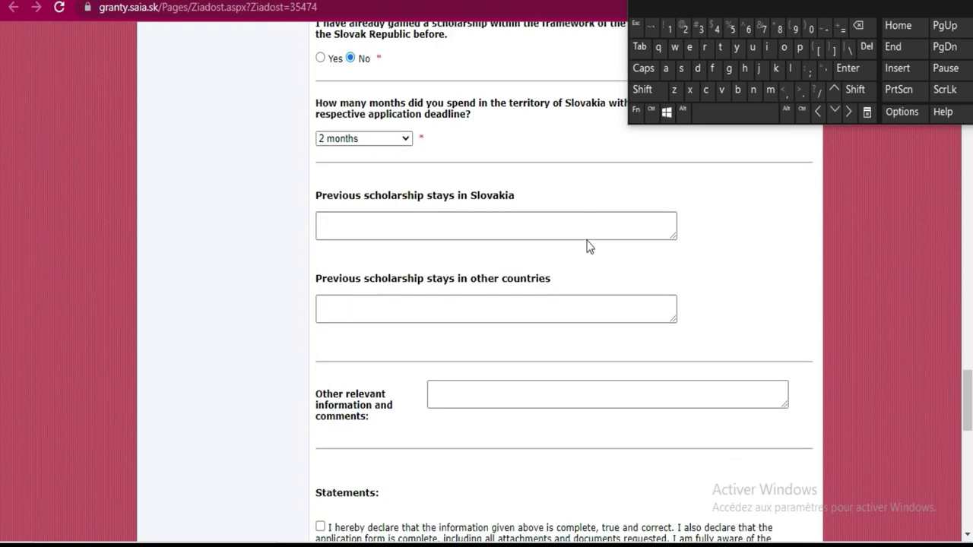
{"action": "left_click", "coordinate": [336, 303]}
{"action": "scroll", "coordinate": [571, 254], "scroll_direction": "down", "scroll_amount": 4}
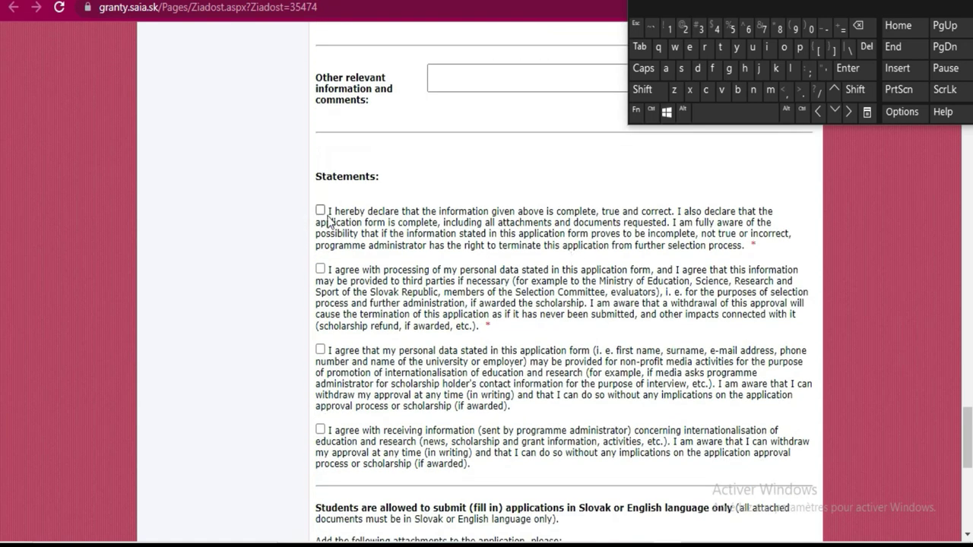
{"action": "left_click", "coordinate": [320, 210]}
{"action": "left_click", "coordinate": [320, 269]}
{"action": "left_click", "coordinate": [320, 351]}
{"action": "left_click", "coordinate": [320, 429]}
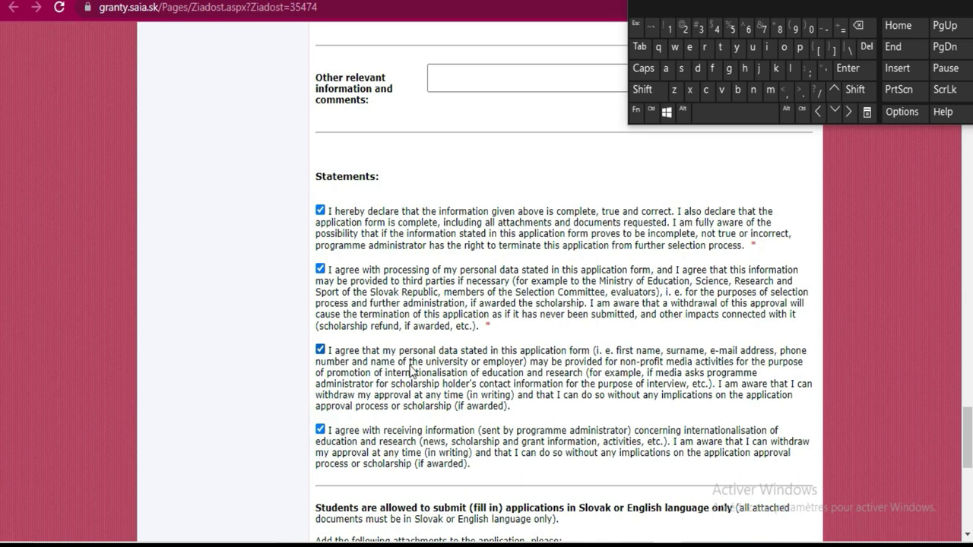
Step: Review the list of attachments for the application, from the Curriculum Vitae through the admission or invitation letter to other attachments
{"action": "scroll", "coordinate": [411, 370], "scroll_direction": "down", "scroll_amount": 4}
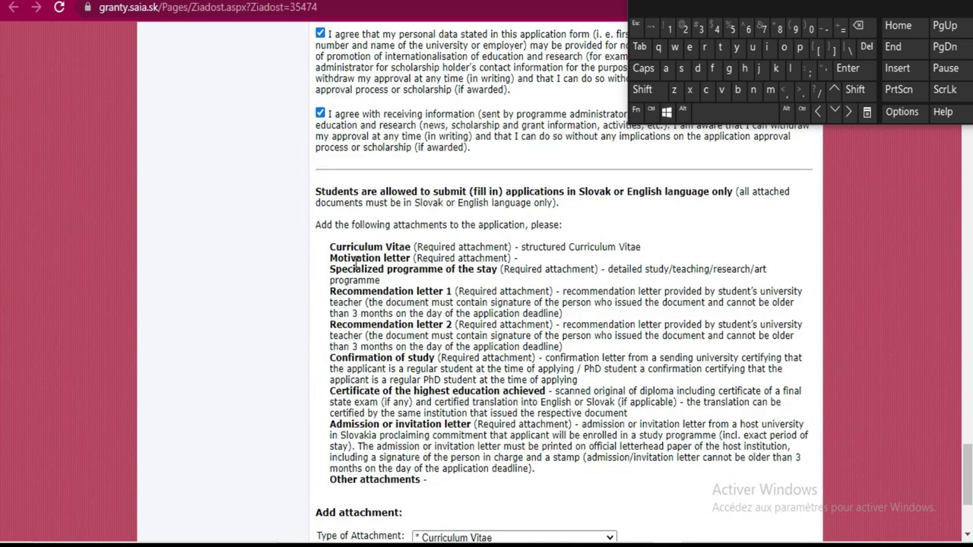
{"action": "scroll", "coordinate": [384, 247], "scroll_direction": "down", "scroll_amount": 3}
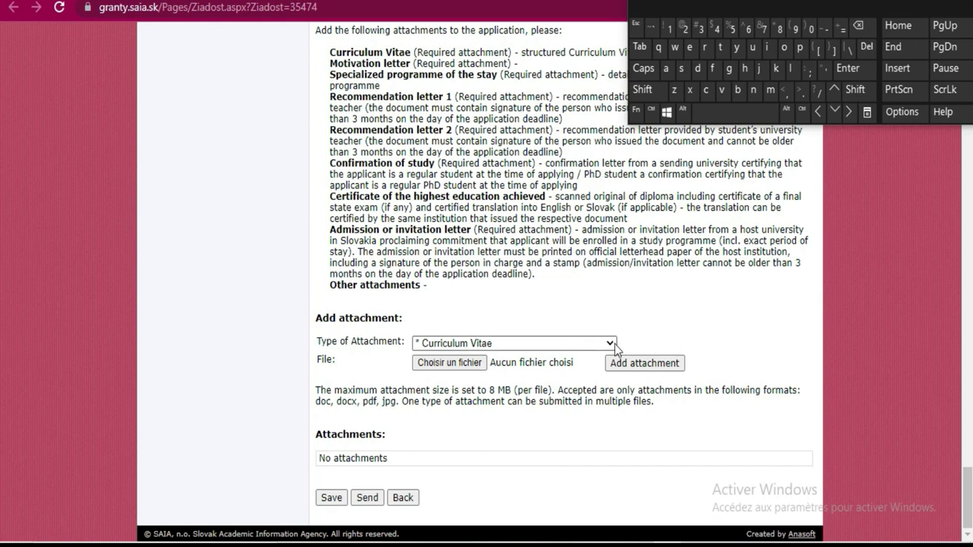
{"action": "scroll", "coordinate": [497, 197], "scroll_direction": "up", "scroll_amount": 2}
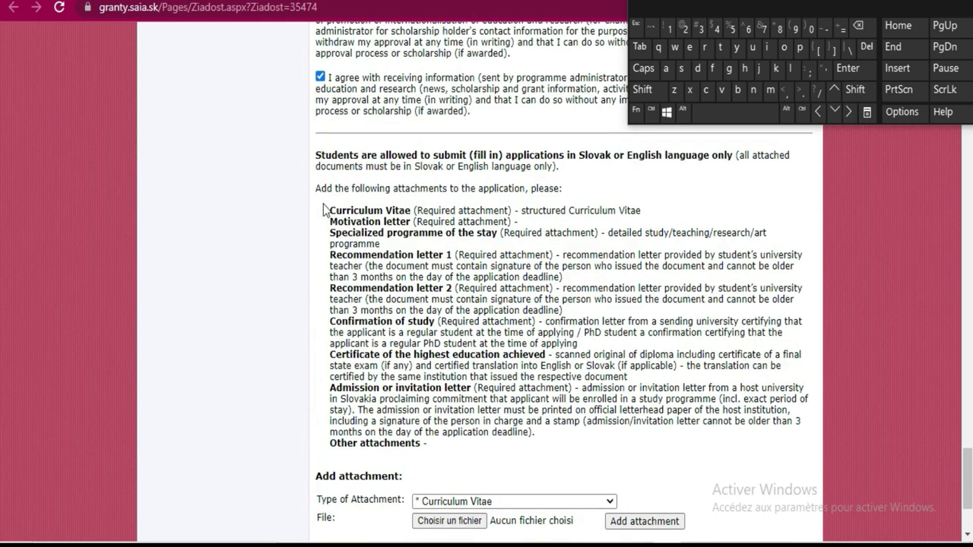
{"action": "left_click_drag", "start_coordinate": [326, 211], "coordinate": [413, 216]}
{"action": "left_click_drag", "start_coordinate": [328, 222], "coordinate": [411, 223]}
{"action": "left_click", "coordinate": [326, 236]}
{"action": "left_click_drag", "start_coordinate": [328, 233], "coordinate": [507, 237]}
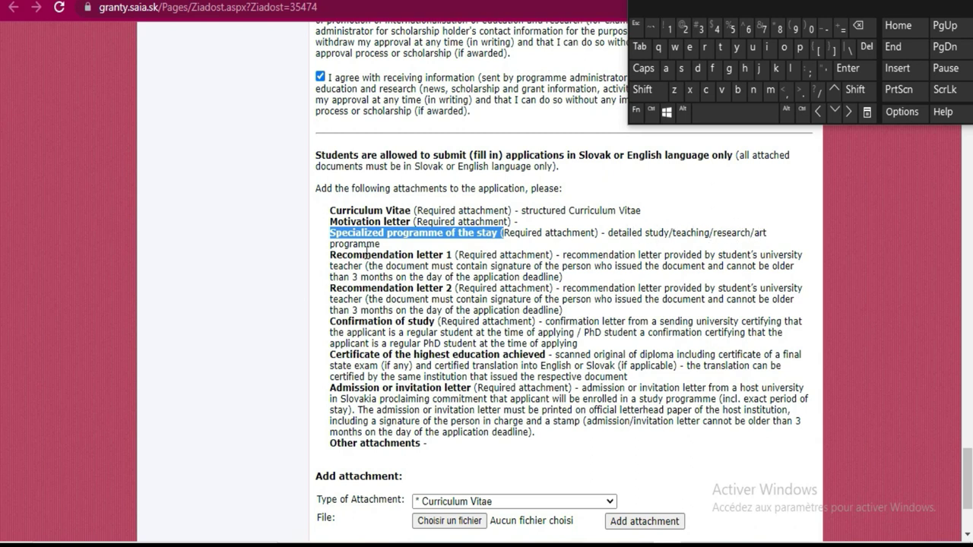
{"action": "left_click_drag", "start_coordinate": [370, 256], "coordinate": [449, 256]}
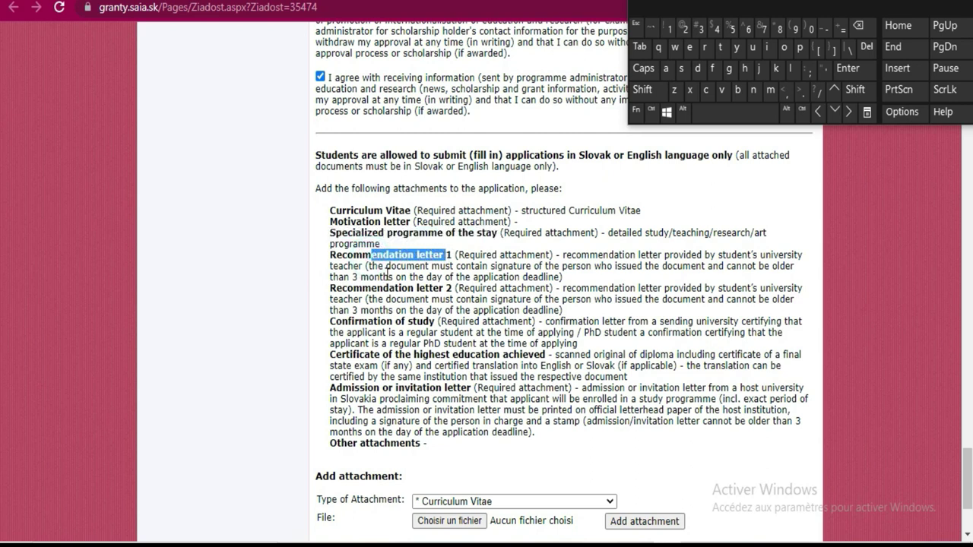
{"action": "left_click_drag", "start_coordinate": [330, 290], "coordinate": [449, 297]}
{"action": "left_click_drag", "start_coordinate": [330, 321], "coordinate": [431, 323]}
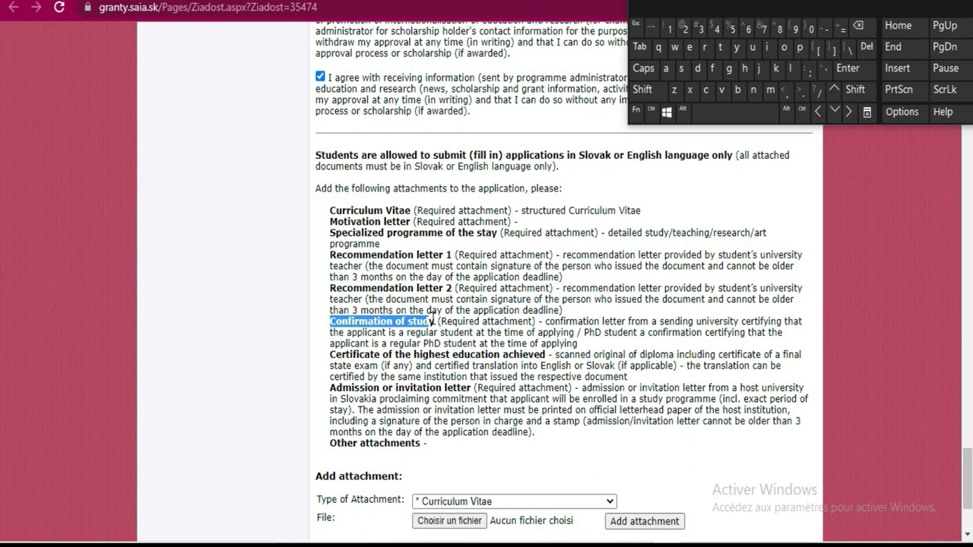
{"action": "mouse_move", "coordinate": [433, 322]}
{"action": "left_mouse_down"}
{"action": "mouse_move", "coordinate": [456, 323]}
{"action": "mouse_move", "coordinate": [435, 322]}
{"action": "left_mouse_up"}
{"action": "left_click_drag", "start_coordinate": [328, 354], "coordinate": [550, 354]}
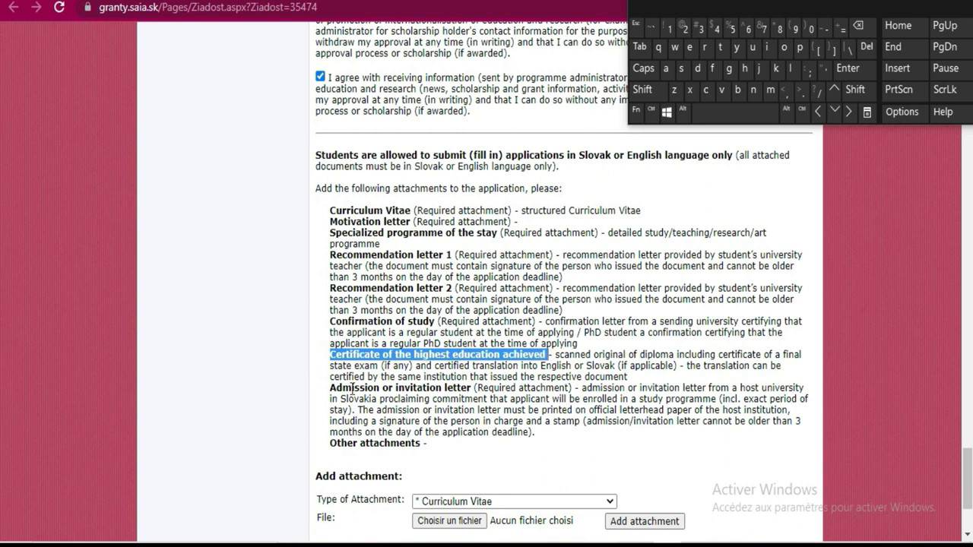
{"action": "left_click_drag", "start_coordinate": [332, 388], "coordinate": [473, 388]}
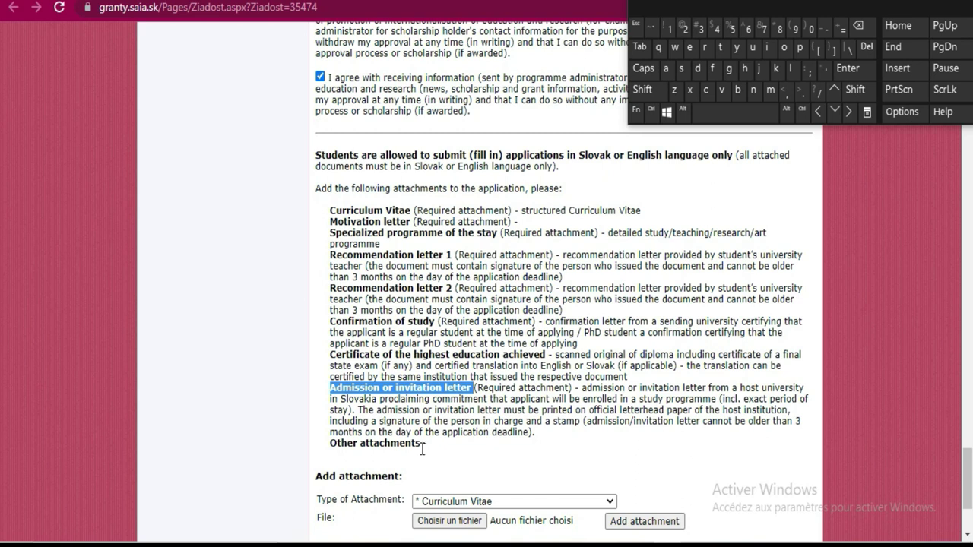
{"action": "left_click_drag", "start_coordinate": [426, 444], "coordinate": [333, 450]}
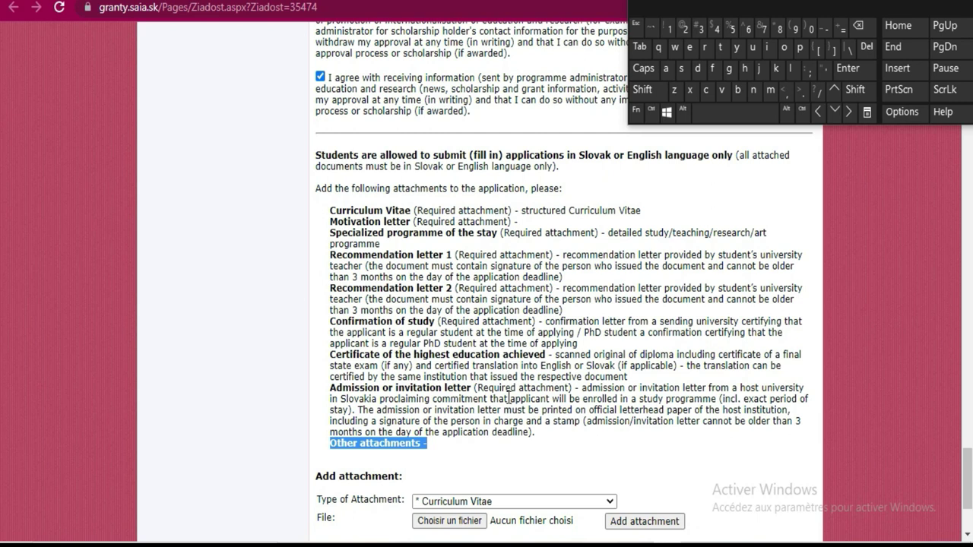
Step: Choose Motivation letter as the type of attachment to add to the application
{"action": "scroll", "coordinate": [501, 398], "scroll_direction": "down", "scroll_amount": 3}
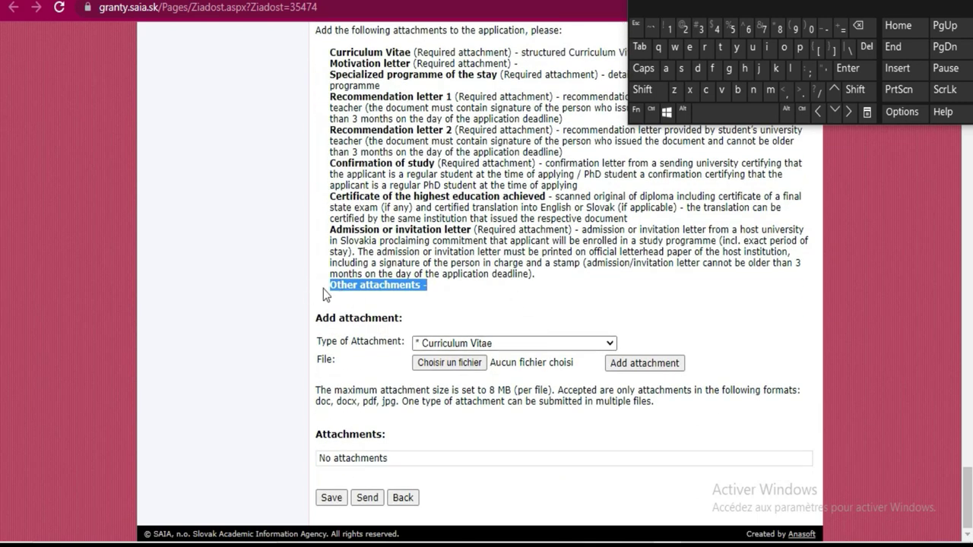
{"action": "left_click", "coordinate": [606, 345]}
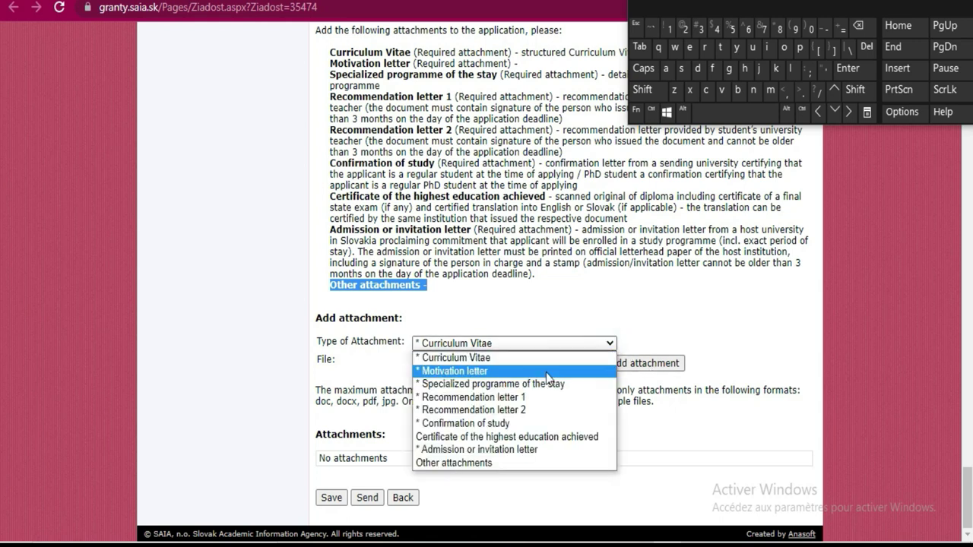
{"action": "left_click", "coordinate": [456, 372]}
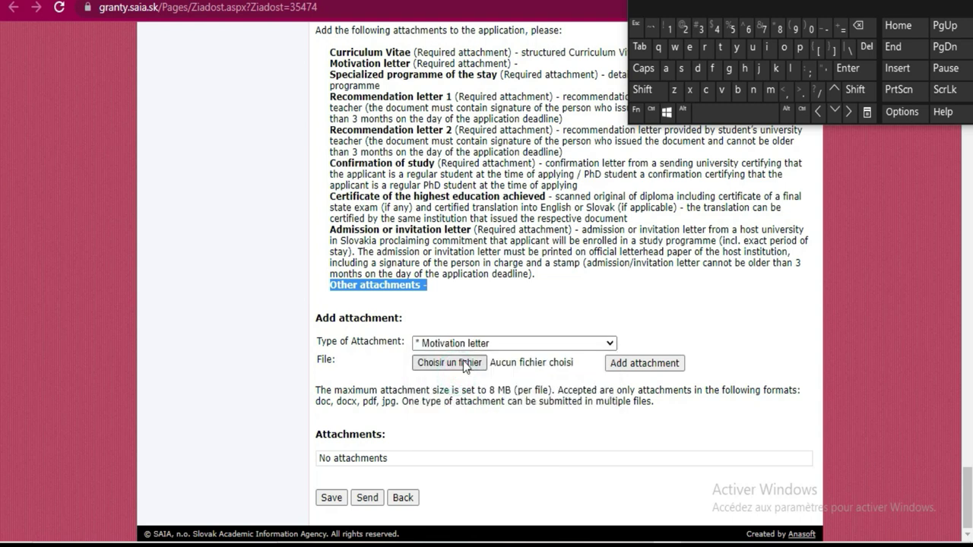